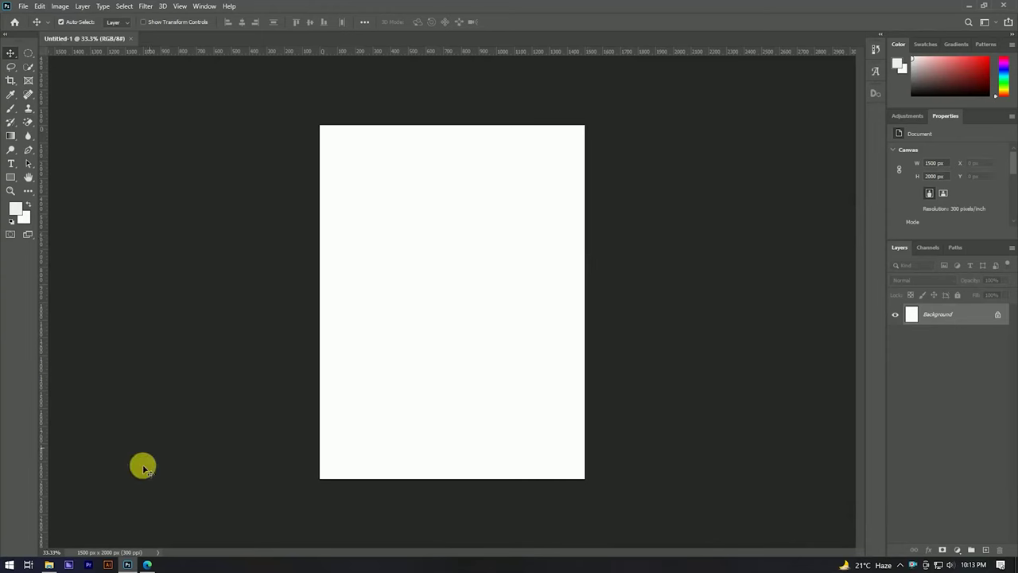
Place the side-view woman photo from the Photo Manipulation folder onto the blank canvas
{"action": "left_click", "coordinate": [49, 565]}
{"action": "left_click_drag", "start_coordinate": [707, 188], "coordinate": [450, 251]}
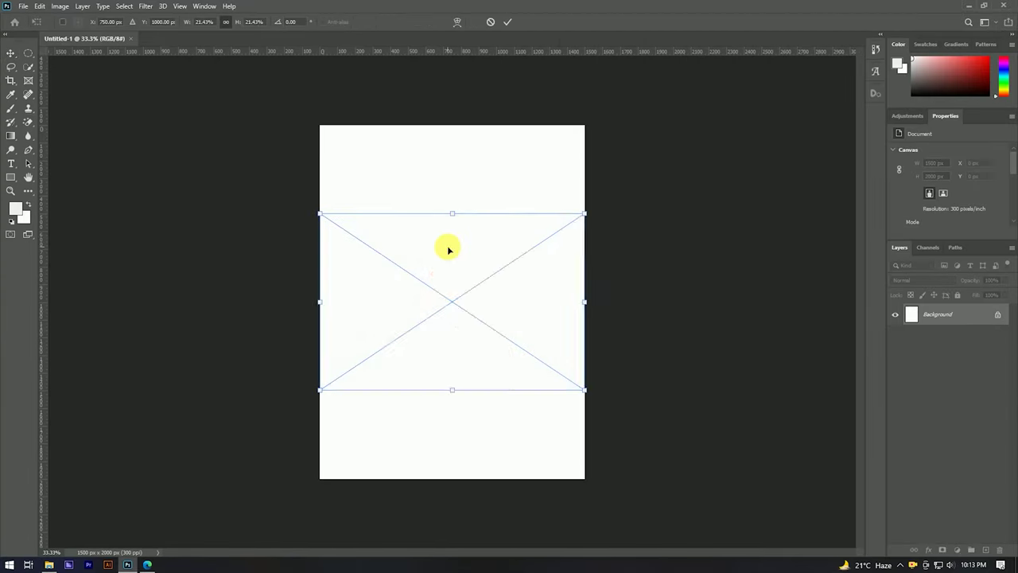
{"action": "scroll", "coordinate": [493, 295], "scroll_direction": "up", "scroll_amount": 4}
{"action": "scroll", "coordinate": [454, 234], "scroll_direction": "down", "scroll_amount": 2}
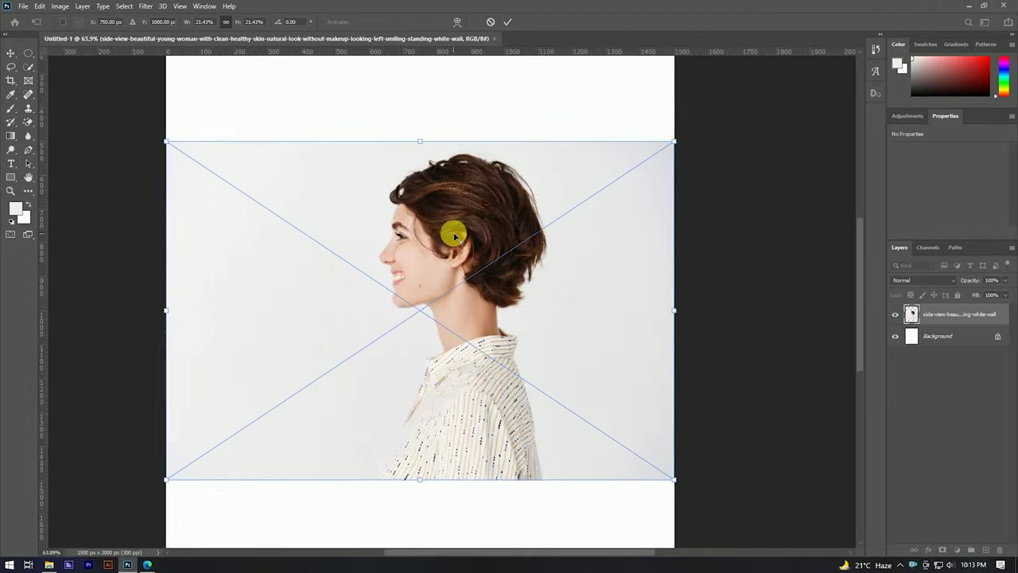
Move and scale the placed photo to fill the canvas's lower part, then commit the transform
{"action": "left_click_drag", "start_coordinate": [482, 275], "coordinate": [454, 265]}
{"action": "scroll", "coordinate": [564, 319], "scroll_direction": "down", "scroll_amount": 2}
{"action": "left_click_drag", "start_coordinate": [562, 304], "coordinate": [648, 310]}
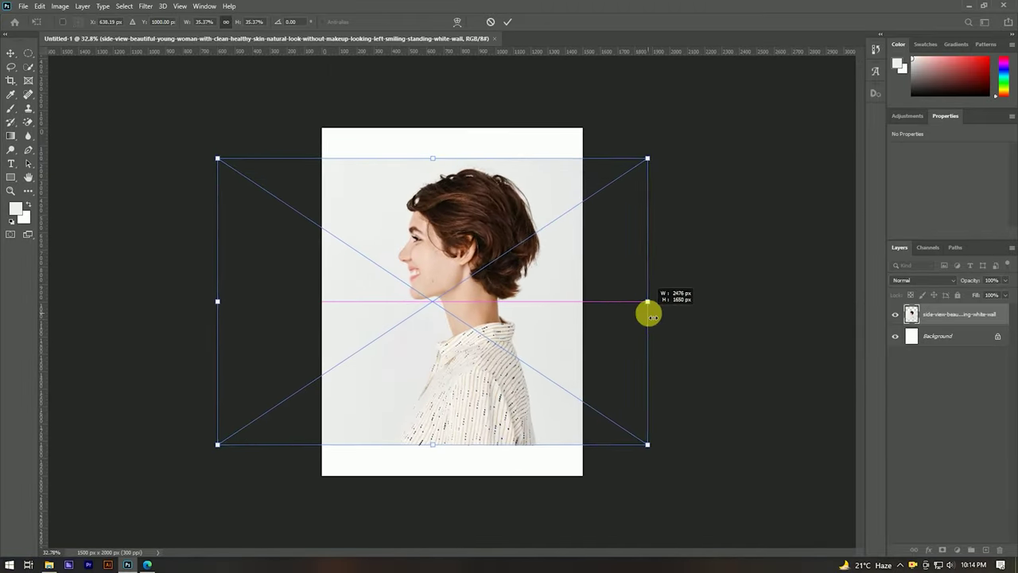
{"action": "left_click_drag", "start_coordinate": [512, 330], "coordinate": [505, 358]}
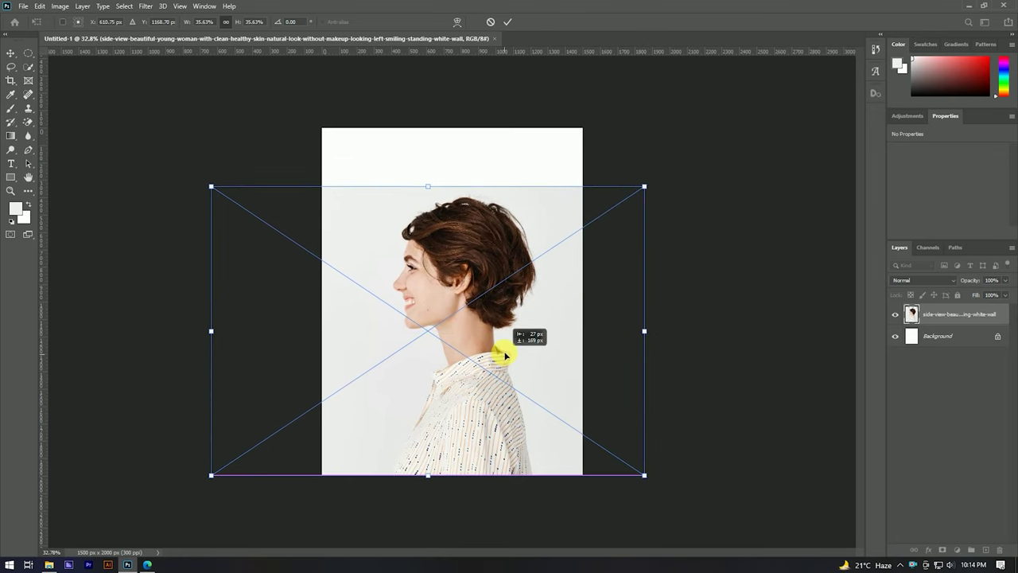
{"action": "left_click_drag", "start_coordinate": [643, 330], "coordinate": [618, 331]}
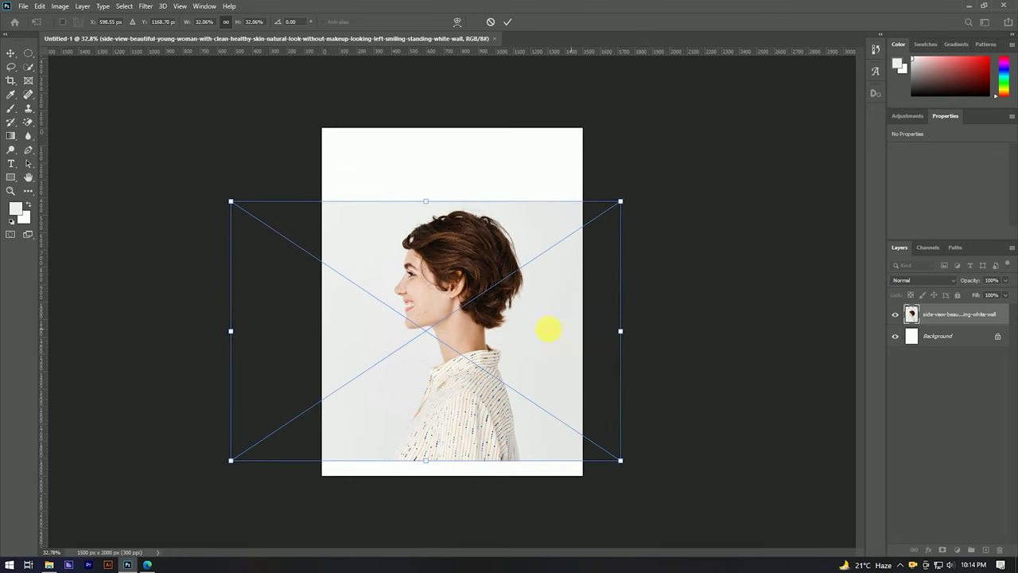
{"action": "left_click", "coordinate": [509, 21]}
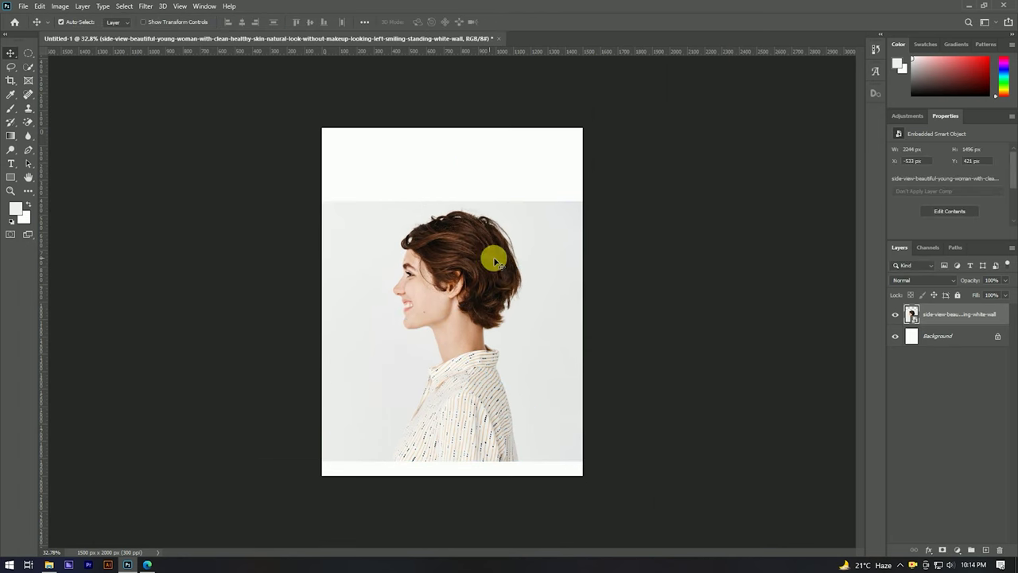
{"action": "scroll", "coordinate": [491, 257], "scroll_direction": "up", "scroll_amount": 4}
{"action": "left_click", "coordinate": [29, 70]}
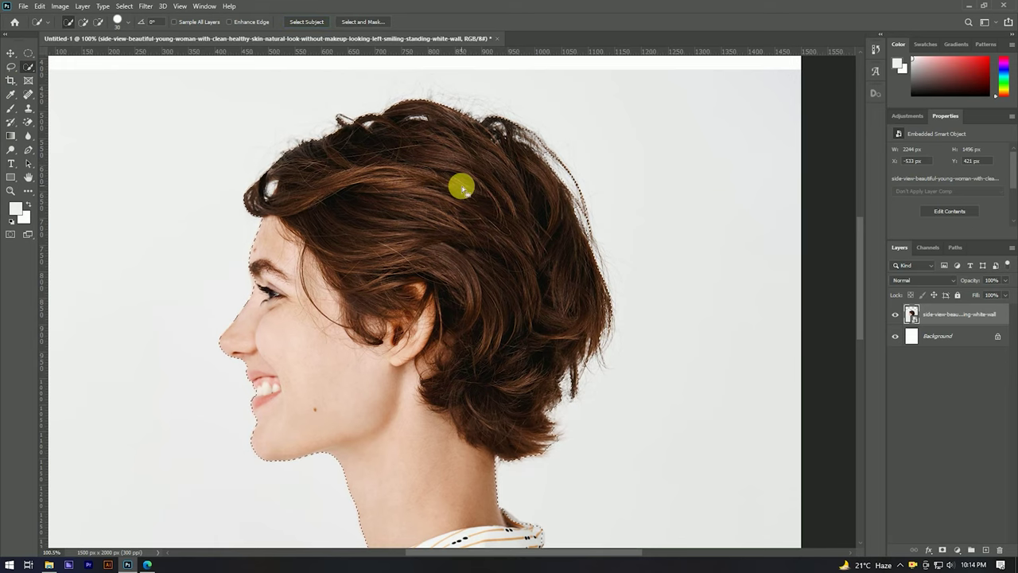
Add the stray hair strand to the woman's selection with the Lasso
{"action": "scroll", "coordinate": [460, 186], "scroll_direction": "down", "scroll_amount": 1}
{"action": "scroll", "coordinate": [461, 186], "scroll_direction": "down", "scroll_amount": 3}
{"action": "scroll", "coordinate": [443, 262], "scroll_direction": "up", "scroll_amount": 1}
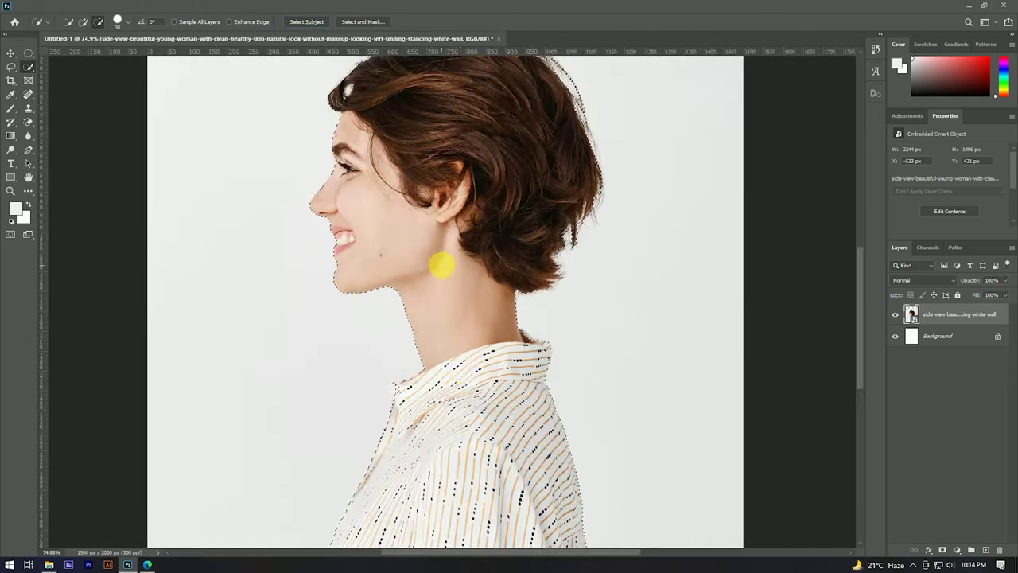
{"action": "scroll", "coordinate": [443, 261], "scroll_direction": "down", "scroll_amount": 1}
{"action": "scroll", "coordinate": [443, 103], "scroll_direction": "up", "scroll_amount": 2}
{"action": "scroll", "coordinate": [404, 125], "scroll_direction": "up", "scroll_amount": 2}
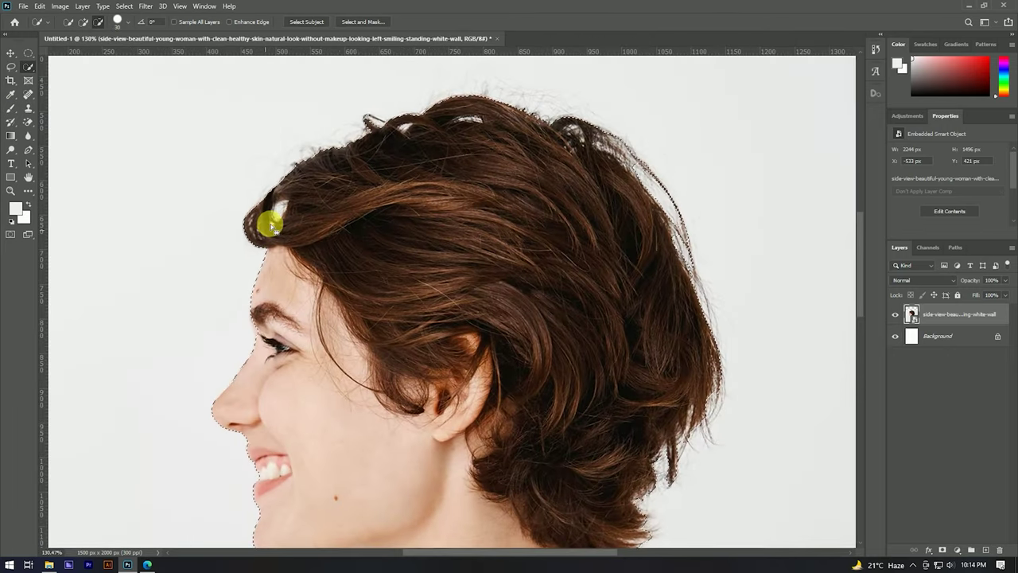
{"action": "scroll", "coordinate": [371, 107], "scroll_direction": "up", "scroll_amount": 4}
{"action": "left_click", "coordinate": [10, 68]}
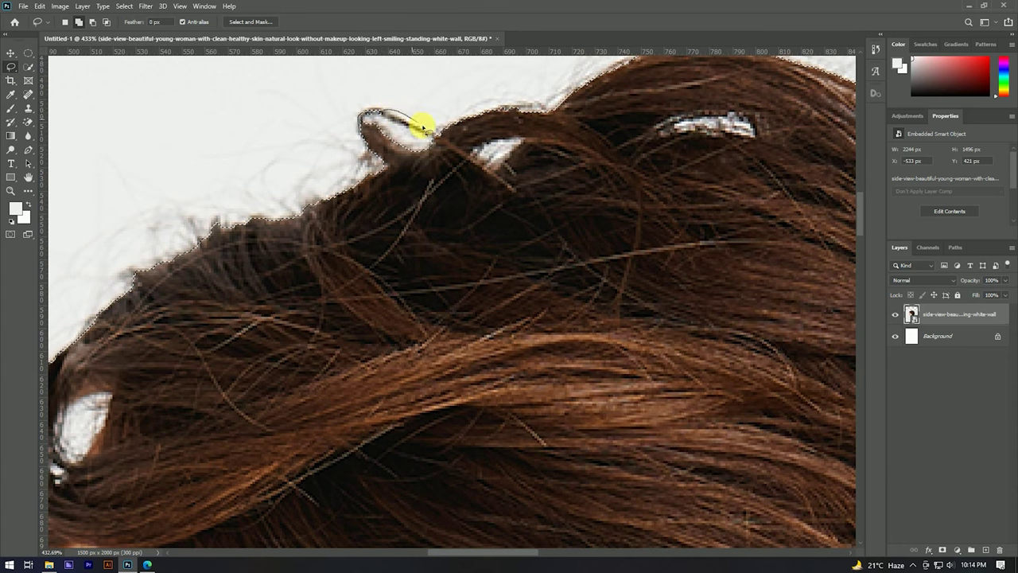
{"action": "mouse_move", "coordinate": [433, 142]}
{"action": "left_mouse_down"}
{"action": "mouse_move", "coordinate": [354, 146]}
{"action": "mouse_move", "coordinate": [354, 118]}
{"action": "mouse_move", "coordinate": [423, 150]}
{"action": "left_mouse_up"}
{"action": "scroll", "coordinate": [386, 136], "scroll_direction": "up", "scroll_amount": 1}
{"action": "scroll", "coordinate": [390, 125], "scroll_direction": "up", "scroll_amount": 1}
{"action": "left_click_drag", "start_coordinate": [359, 123], "coordinate": [371, 136]}
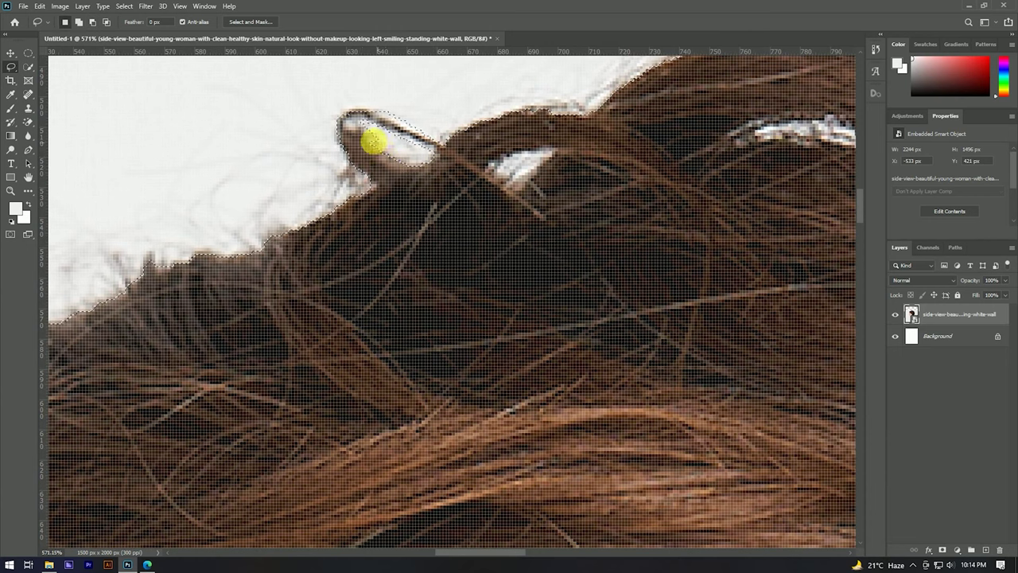
Extend the selection along the collar and shirt down to the photo's bottom edge
{"action": "scroll", "coordinate": [361, 132], "scroll_direction": "down", "scroll_amount": 2}
{"action": "scroll", "coordinate": [378, 148], "scroll_direction": "down", "scroll_amount": 3}
{"action": "scroll", "coordinate": [432, 125], "scroll_direction": "down", "scroll_amount": 3}
{"action": "scroll", "coordinate": [484, 238], "scroll_direction": "down", "scroll_amount": 2}
{"action": "scroll", "coordinate": [500, 228], "scroll_direction": "up", "scroll_amount": 4}
{"action": "scroll", "coordinate": [511, 248], "scroll_direction": "up", "scroll_amount": 3}
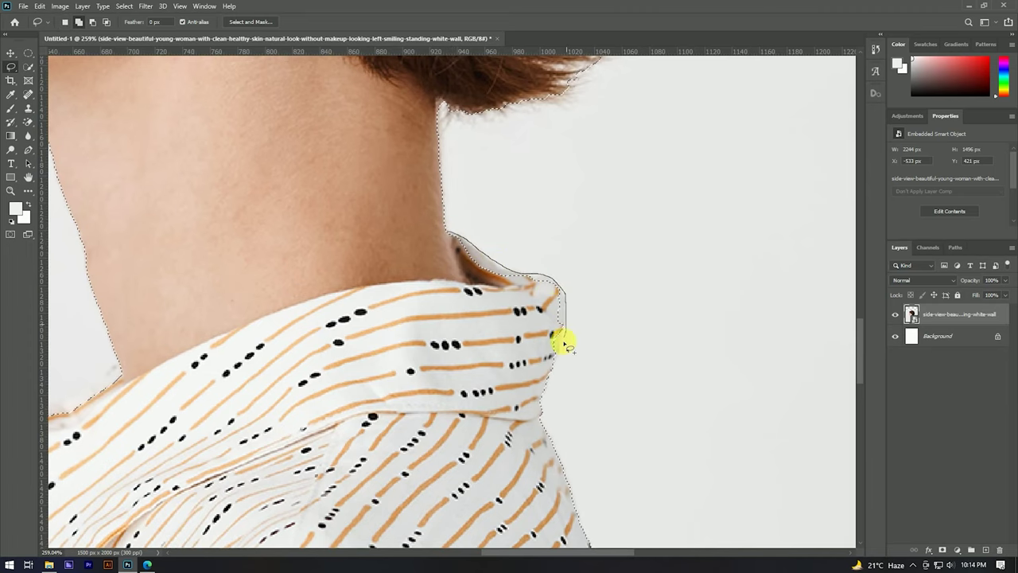
{"action": "scroll", "coordinate": [466, 189], "scroll_direction": "down", "scroll_amount": 3}
{"action": "scroll", "coordinate": [561, 200], "scroll_direction": "down", "scroll_amount": 3}
{"action": "scroll", "coordinate": [348, 247], "scroll_direction": "down", "scroll_amount": 2}
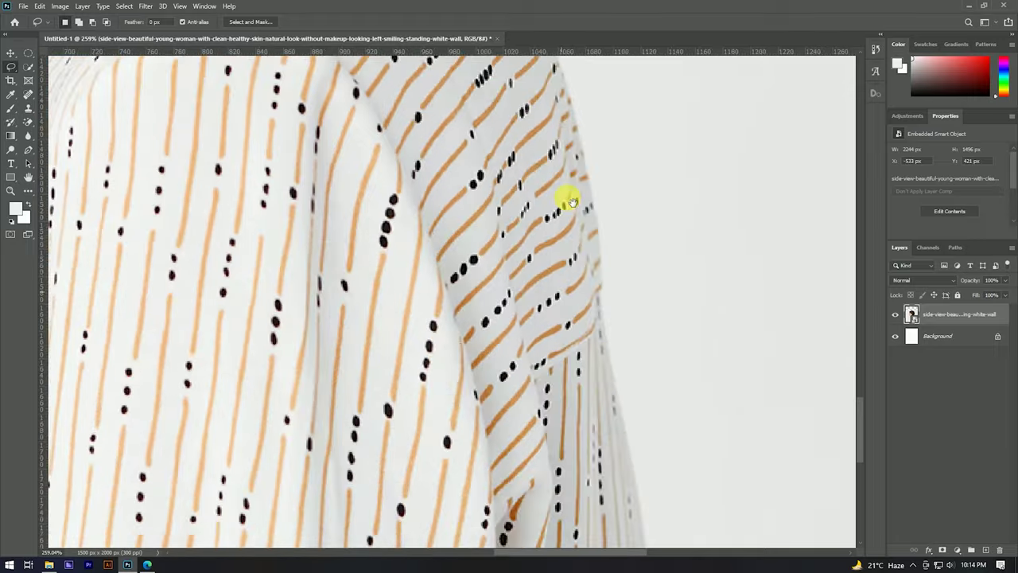
{"action": "scroll", "coordinate": [349, 247], "scroll_direction": "up", "scroll_amount": 6}
{"action": "scroll", "coordinate": [358, 263], "scroll_direction": "left", "scroll_amount": 5}
{"action": "scroll", "coordinate": [416, 302], "scroll_direction": "up", "scroll_amount": 2}
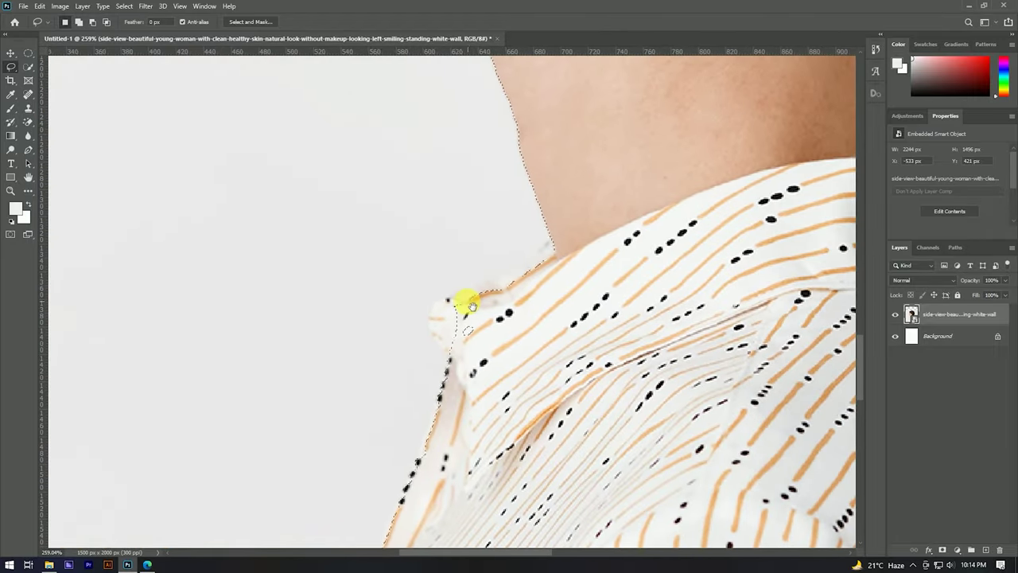
{"action": "left_click_drag", "start_coordinate": [531, 267], "coordinate": [557, 233]}
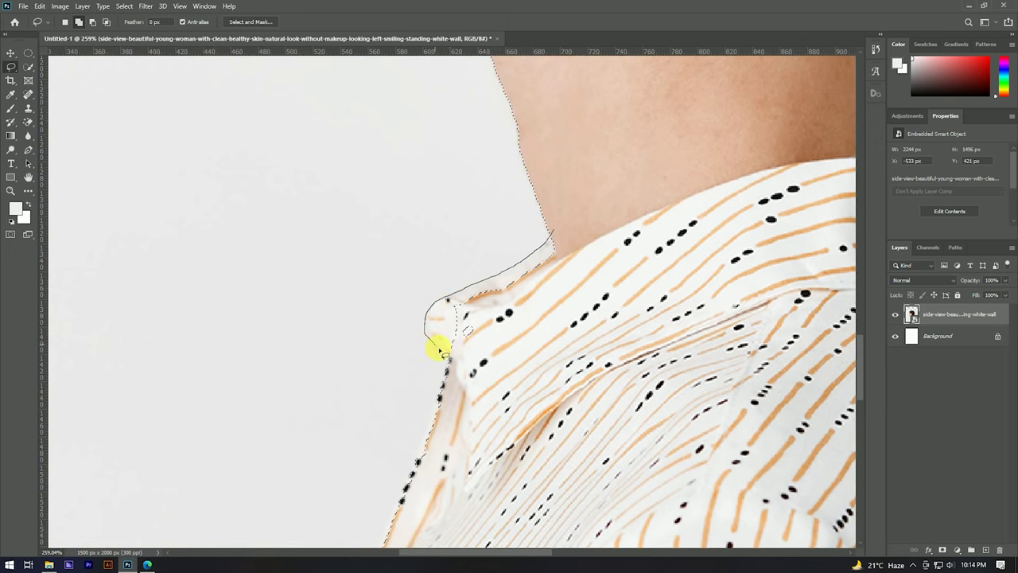
{"action": "left_click_drag", "start_coordinate": [478, 420], "coordinate": [464, 226]}
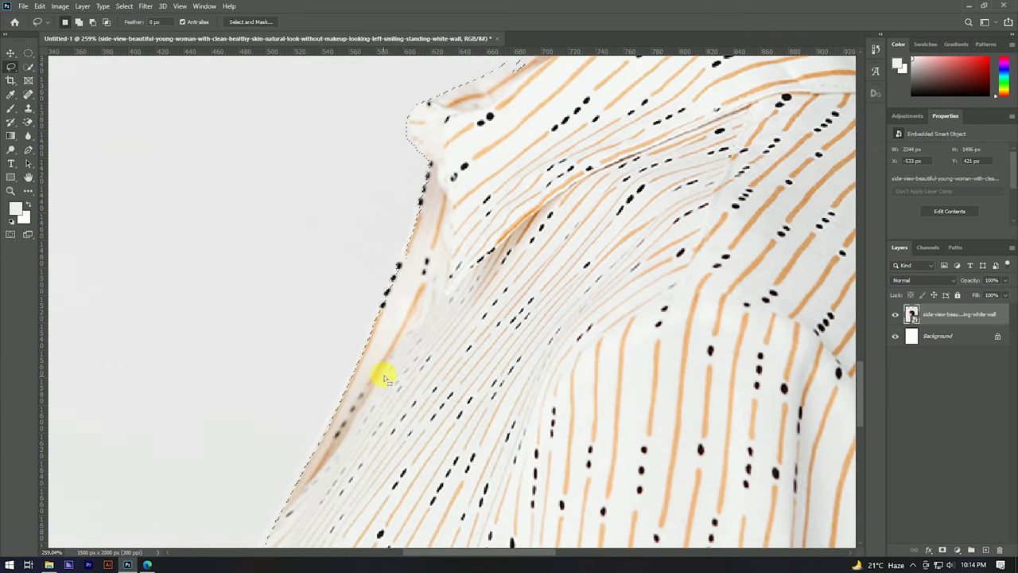
{"action": "scroll", "coordinate": [420, 209], "scroll_direction": "down", "scroll_amount": 3}
{"action": "scroll", "coordinate": [420, 210], "scroll_direction": "down", "scroll_amount": 2}
{"action": "scroll", "coordinate": [330, 409], "scroll_direction": "up", "scroll_amount": 2}
{"action": "scroll", "coordinate": [377, 329], "scroll_direction": "up", "scroll_amount": 2}
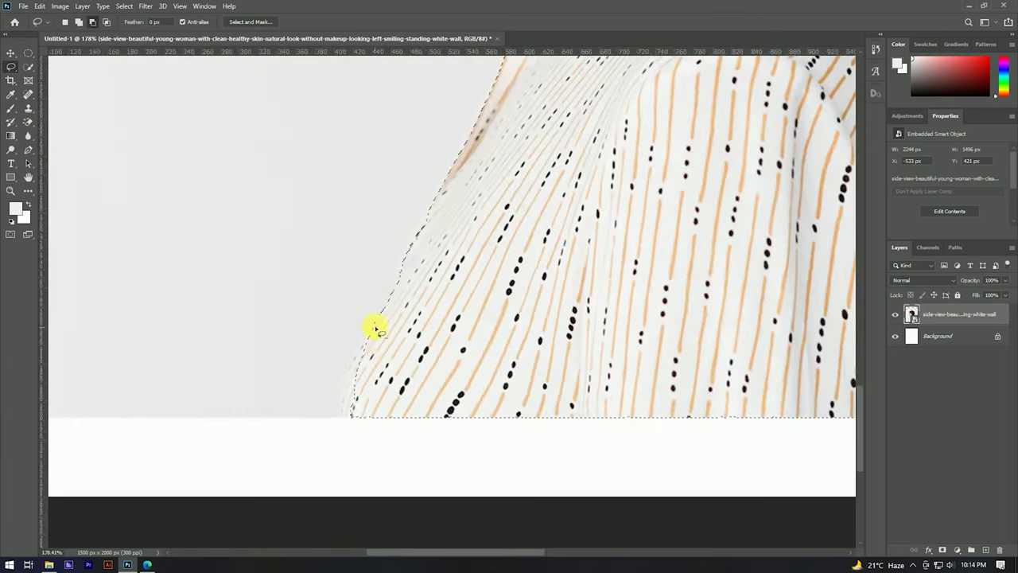
{"action": "scroll", "coordinate": [377, 330], "scroll_direction": "up", "scroll_amount": 1}
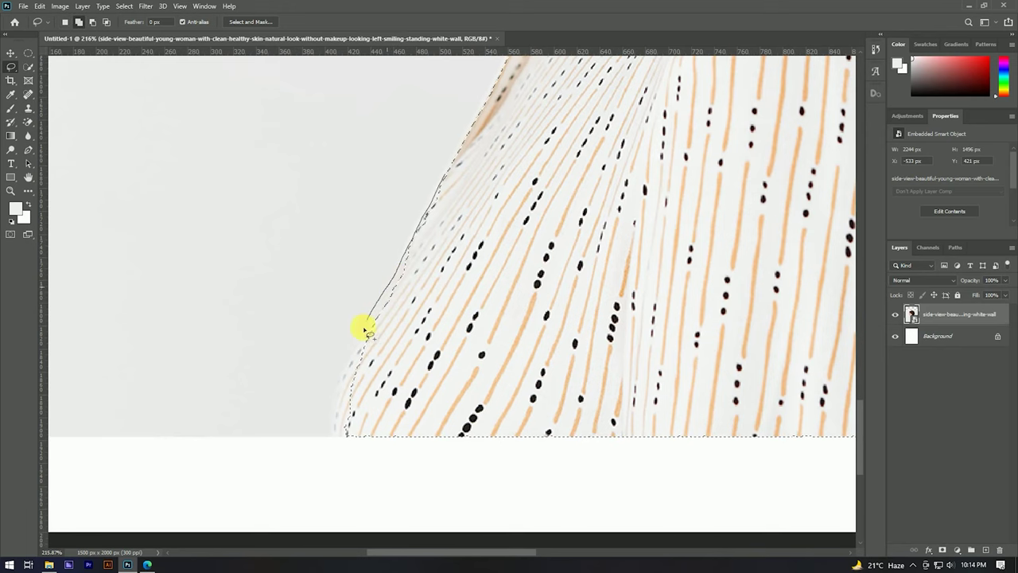
{"action": "double_click", "coordinate": [377, 409]}
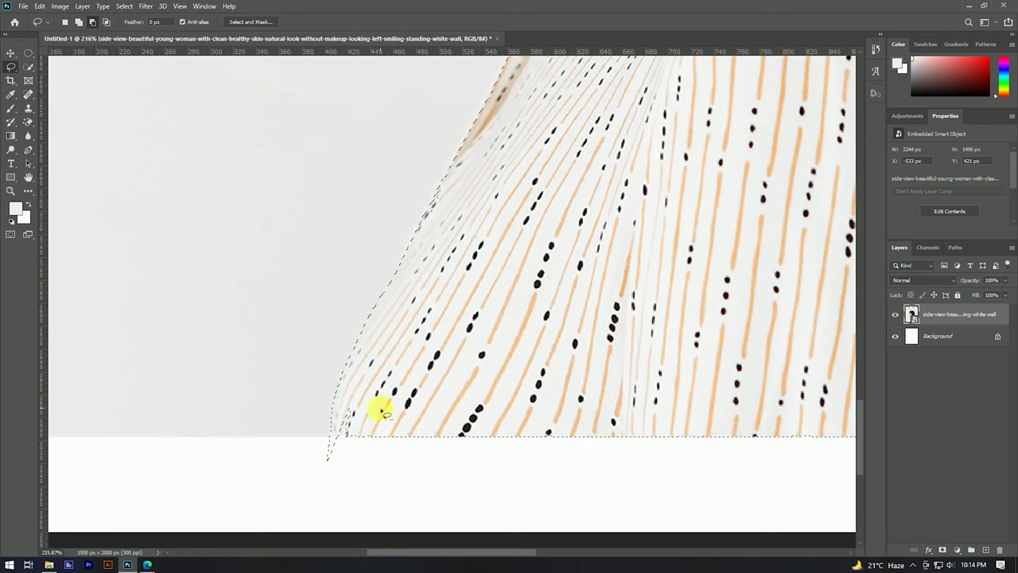
Subtract the stray bit at the shirt's bottom-left from the selection
{"action": "scroll", "coordinate": [377, 391], "scroll_direction": "down", "scroll_amount": 3}
{"action": "scroll", "coordinate": [372, 422], "scroll_direction": "up", "scroll_amount": 3}
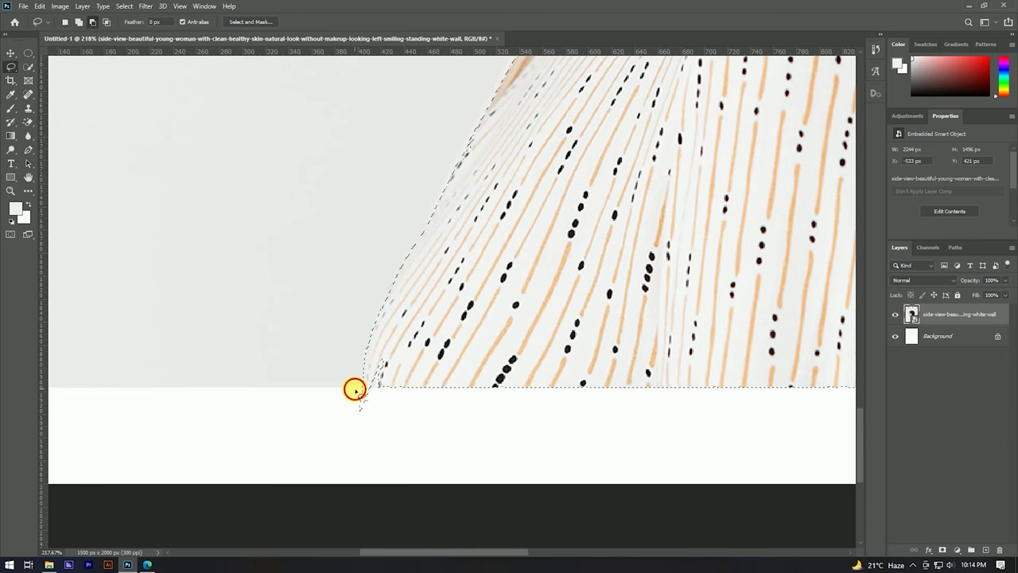
{"action": "left_click_drag", "start_coordinate": [397, 396], "coordinate": [372, 358]}
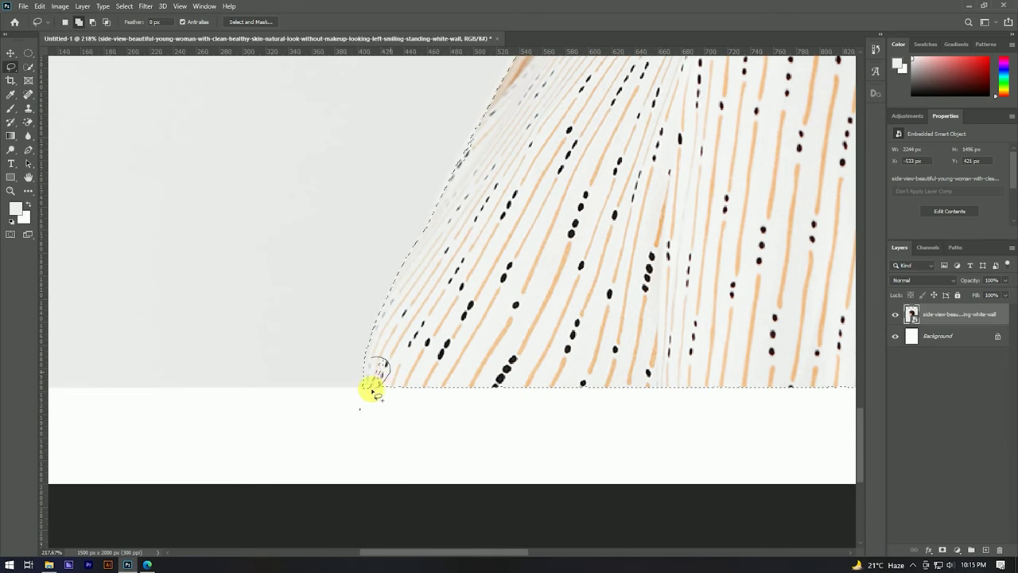
{"action": "scroll", "coordinate": [393, 364], "scroll_direction": "down", "scroll_amount": 5}
{"action": "scroll", "coordinate": [382, 387], "scroll_direction": "down", "scroll_amount": 3}
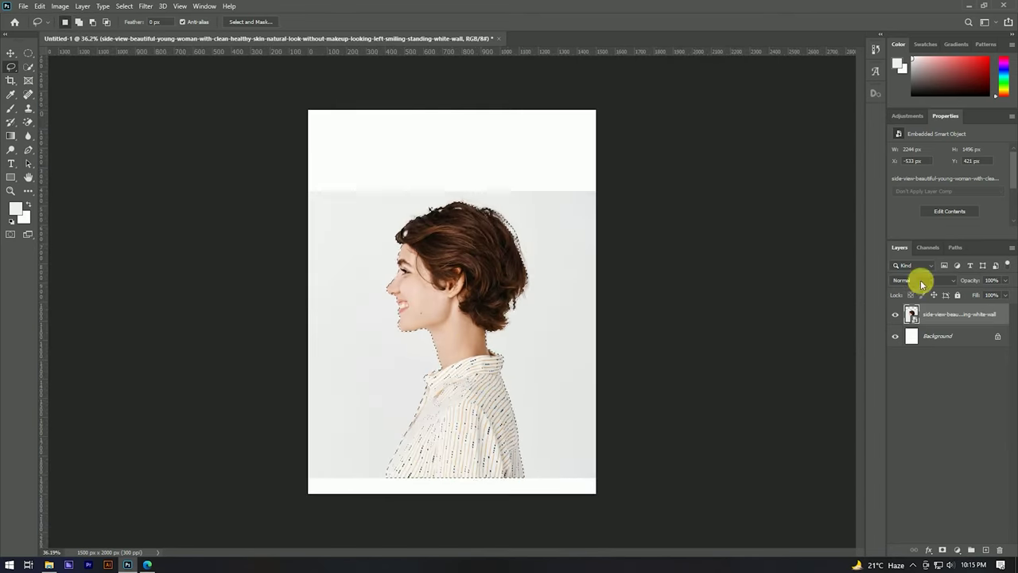
{"action": "left_click", "coordinate": [29, 66]}
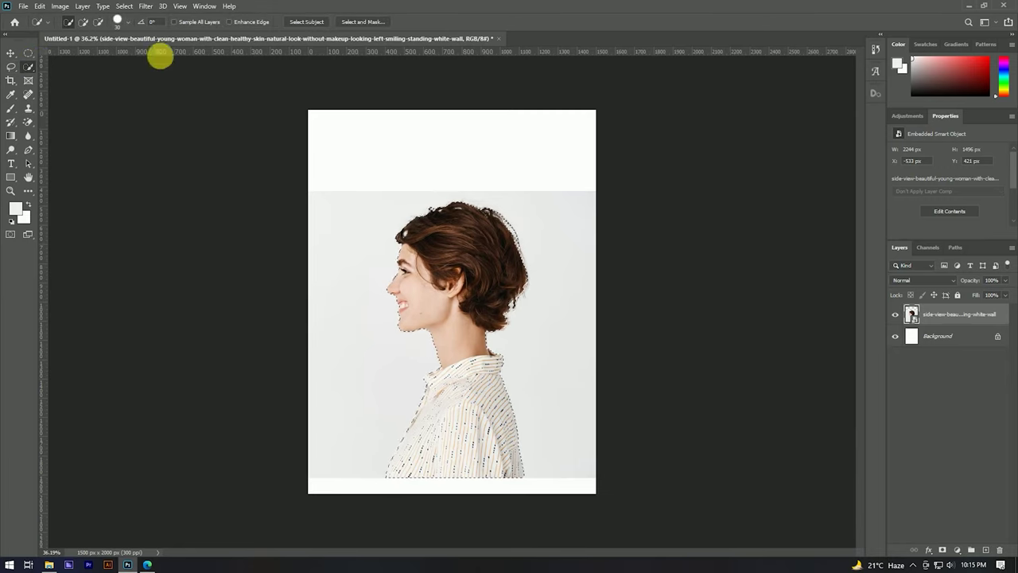
In Select and Mask, refine the mask edge along the hairline, neck and shoulder
{"action": "left_click", "coordinate": [361, 22]}
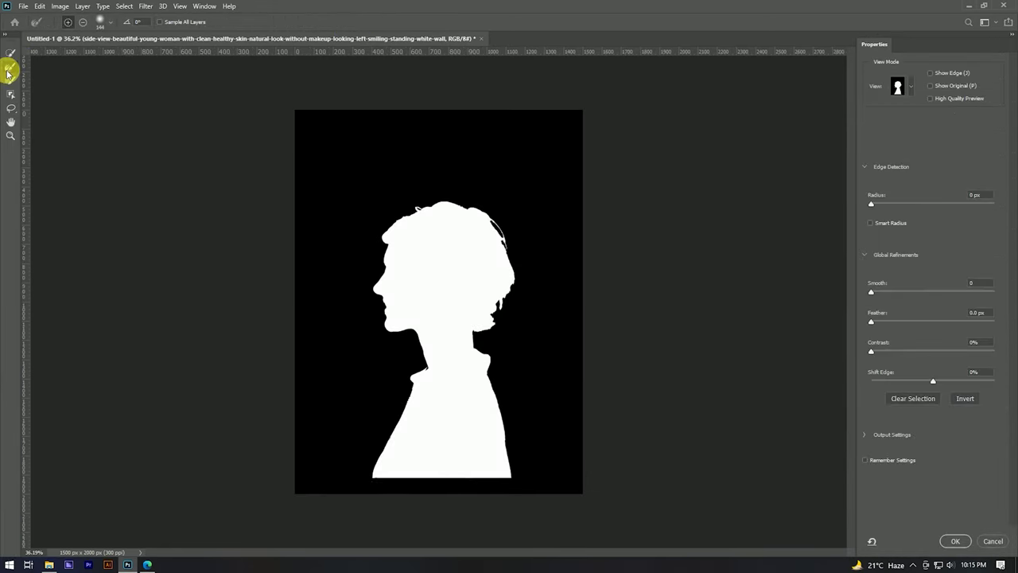
{"action": "scroll", "coordinate": [410, 231], "scroll_direction": "up", "scroll_amount": 3}
{"action": "mouse_move", "coordinate": [383, 239]}
{"action": "left_mouse_down"}
{"action": "mouse_move", "coordinate": [453, 192]}
{"action": "mouse_move", "coordinate": [591, 241]}
{"action": "mouse_move", "coordinate": [604, 311]}
{"action": "mouse_move", "coordinate": [577, 397]}
{"action": "mouse_move", "coordinate": [558, 411]}
{"action": "left_mouse_up"}
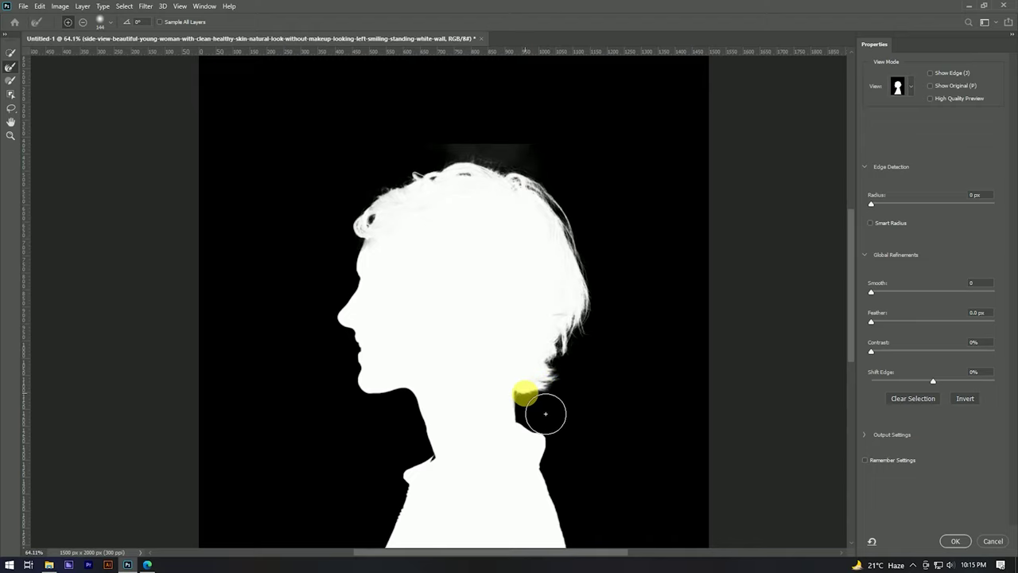
{"action": "left_click_drag", "start_coordinate": [575, 412], "coordinate": [552, 320]}
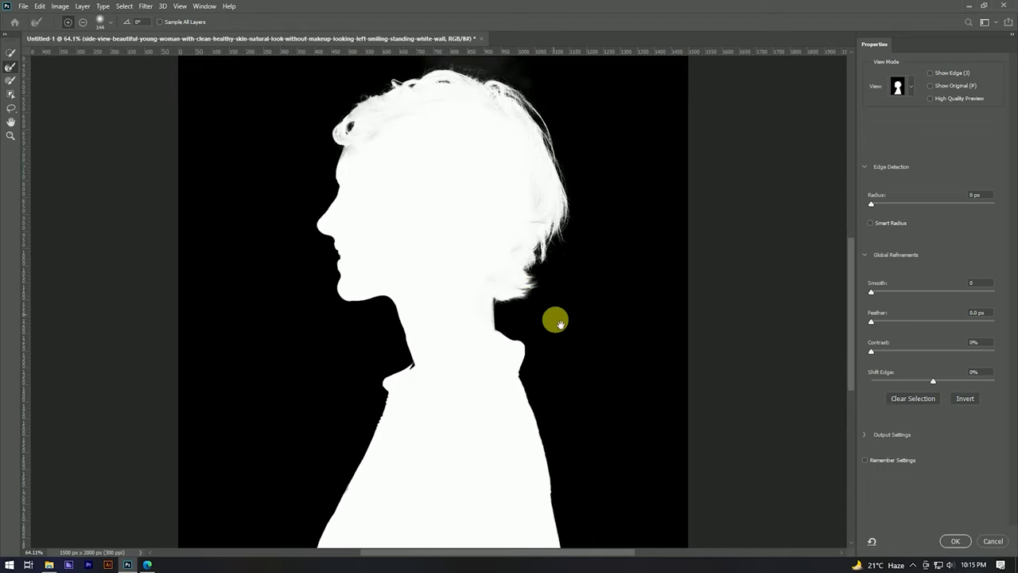
{"action": "left_click_drag", "start_coordinate": [540, 144], "coordinate": [533, 254]}
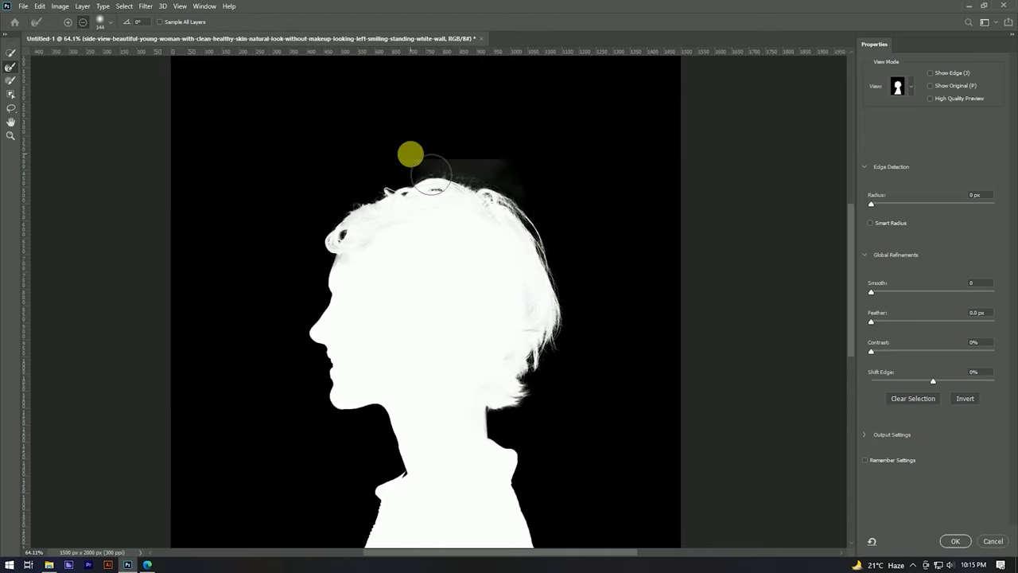
{"action": "scroll", "coordinate": [589, 295], "scroll_direction": "down", "scroll_amount": 3}
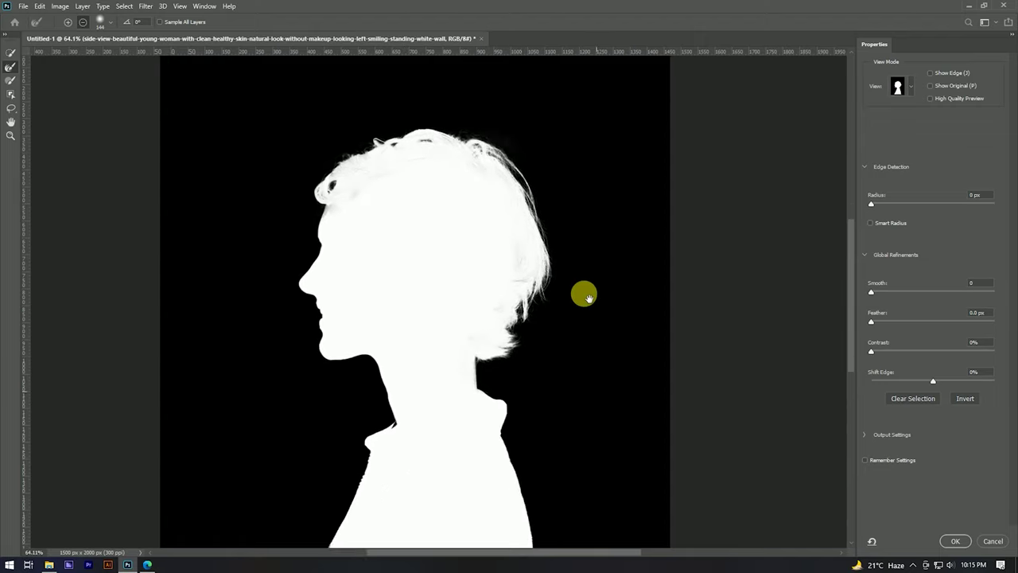
{"action": "left_click_drag", "start_coordinate": [519, 289], "coordinate": [553, 390]}
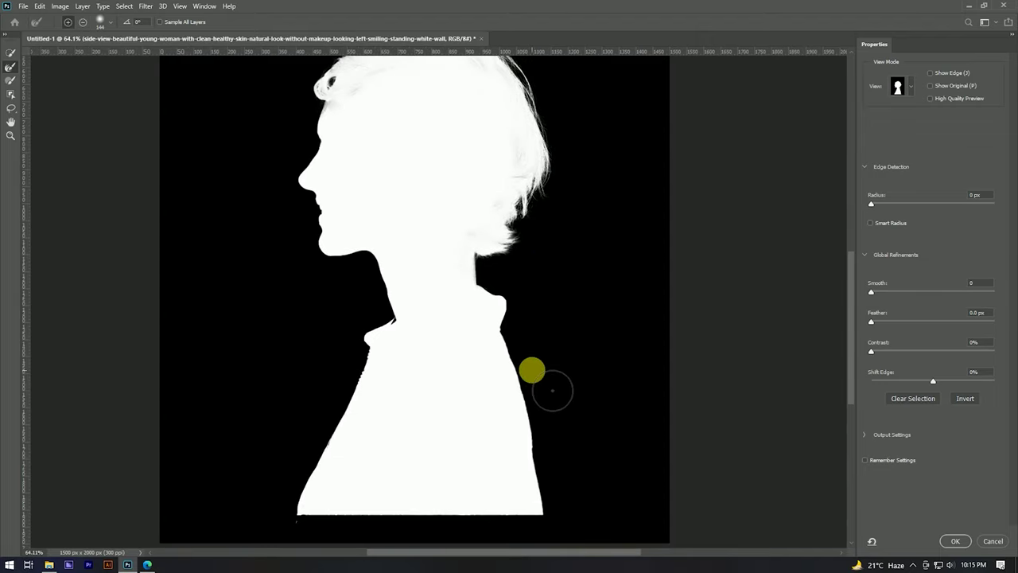
{"action": "left_click_drag", "start_coordinate": [531, 357], "coordinate": [543, 370]}
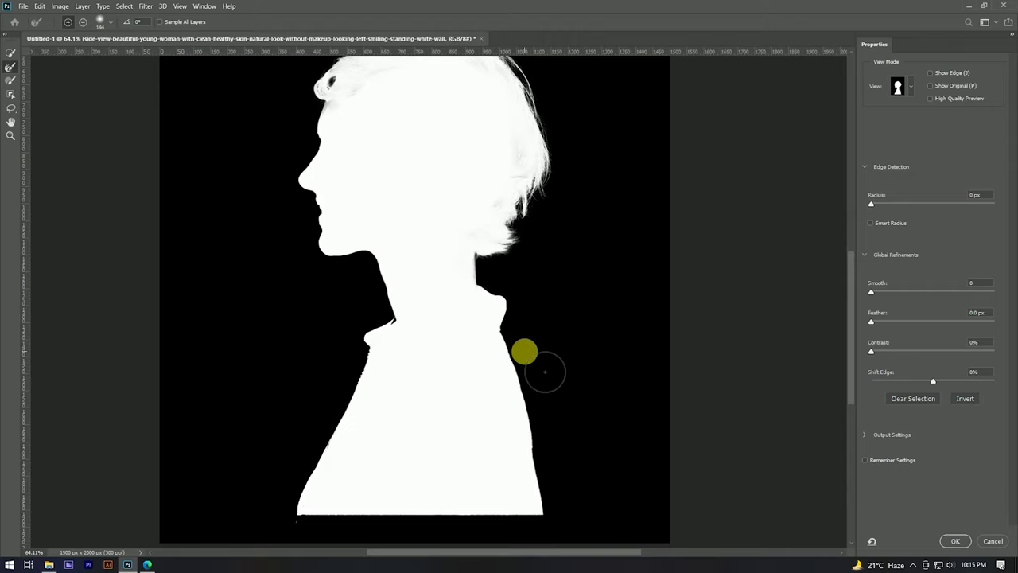
{"action": "scroll", "coordinate": [491, 272], "scroll_direction": "down", "scroll_amount": 5}
{"action": "scroll", "coordinate": [359, 231], "scroll_direction": "up", "scroll_amount": 8}
{"action": "mouse_move", "coordinate": [359, 231]}
{"action": "left_mouse_down"}
{"action": "mouse_move", "coordinate": [418, 205]}
{"action": "mouse_move", "coordinate": [580, 171]}
{"action": "left_mouse_up"}
Set Smooth 2 and Feather 0.4 px, and output the refined selection
{"action": "scroll", "coordinate": [763, 338], "scroll_direction": "down", "scroll_amount": 3}
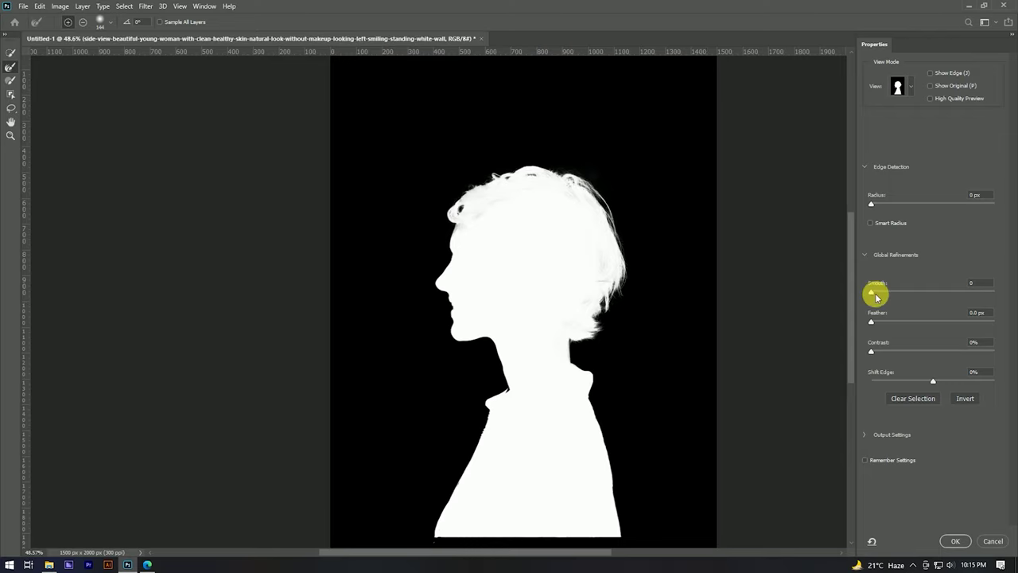
{"action": "left_click_drag", "start_coordinate": [874, 293], "coordinate": [873, 293]}
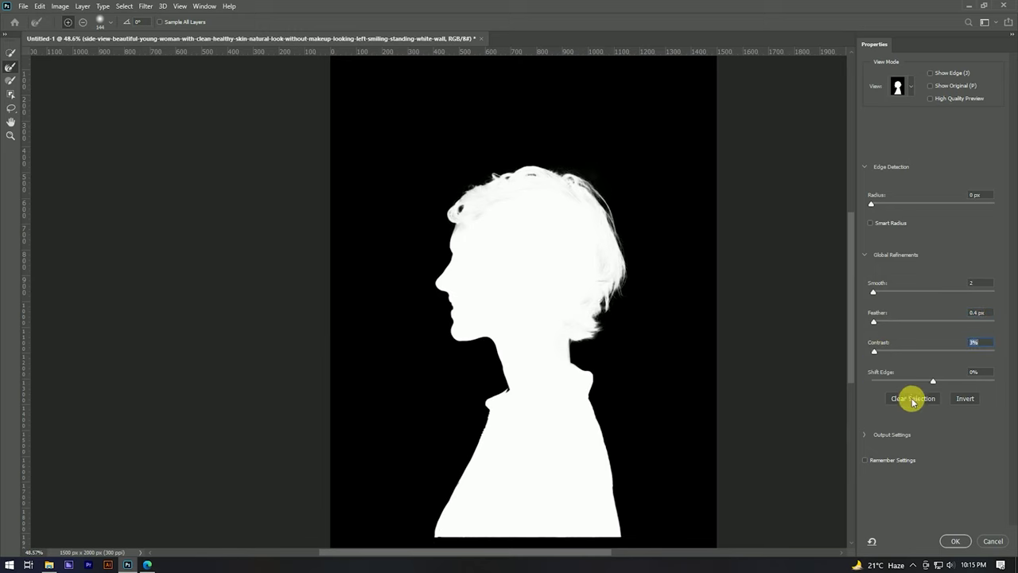
{"action": "left_click", "coordinate": [956, 540]}
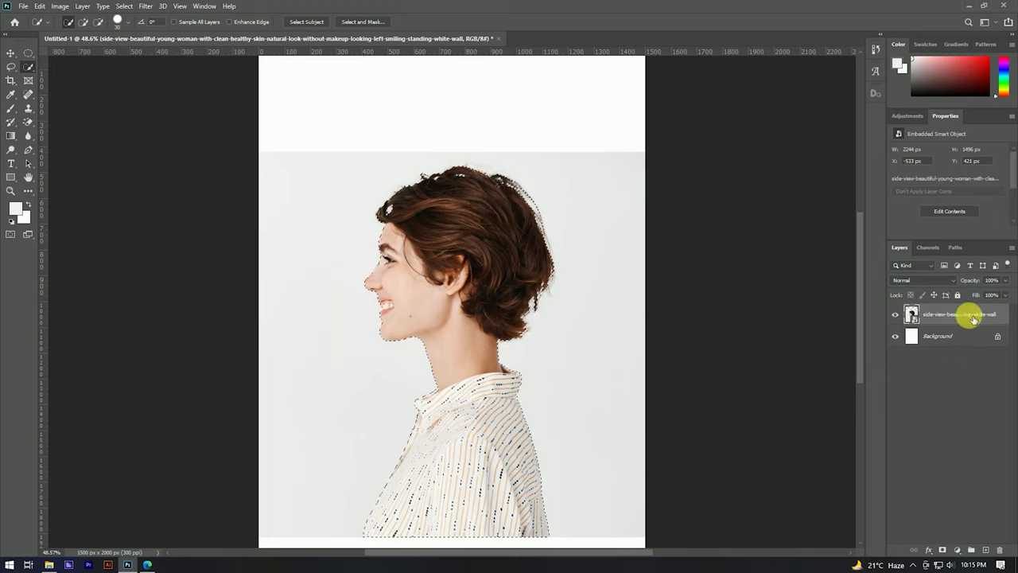
Copy the selected woman to a new layer named Girl and hide the original photo layer
{"action": "key", "text": "ctrl+j"}
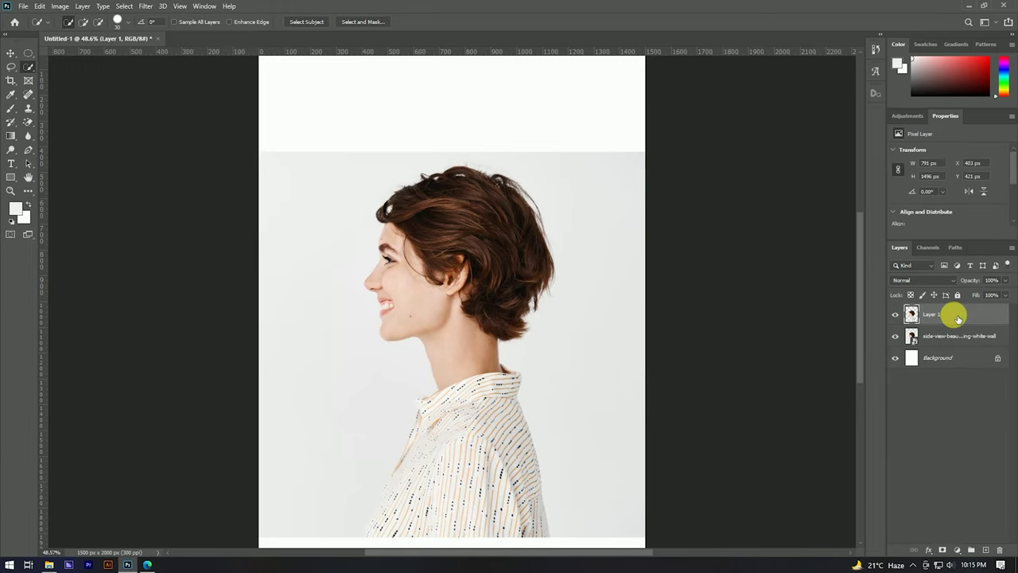
{"action": "left_click", "coordinate": [896, 336]}
{"action": "left_click", "coordinate": [946, 342]}
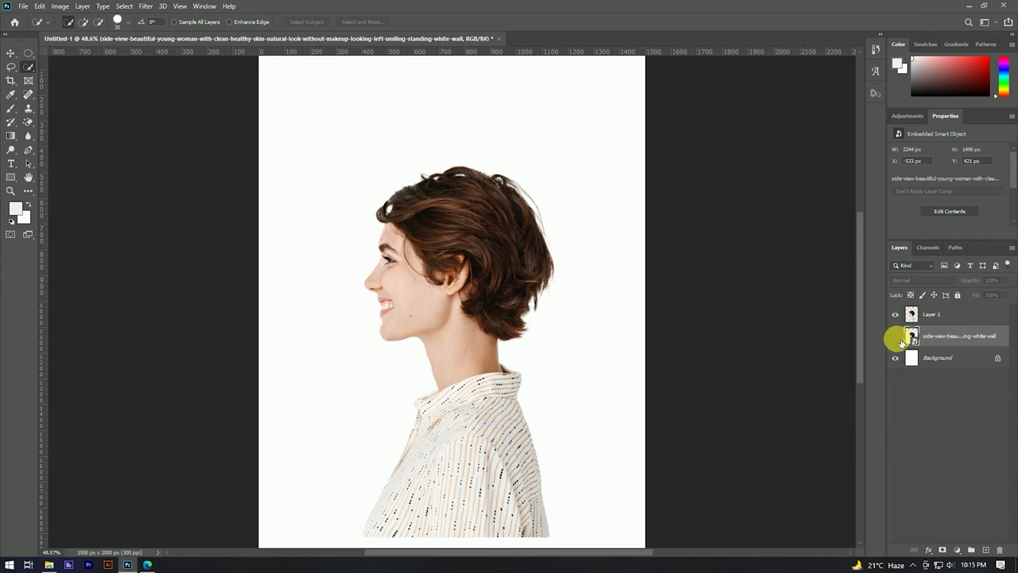
{"action": "scroll", "coordinate": [414, 239], "scroll_direction": "down", "scroll_amount": 3}
{"action": "key", "text": "v"}
{"action": "left_click", "coordinate": [459, 267]}
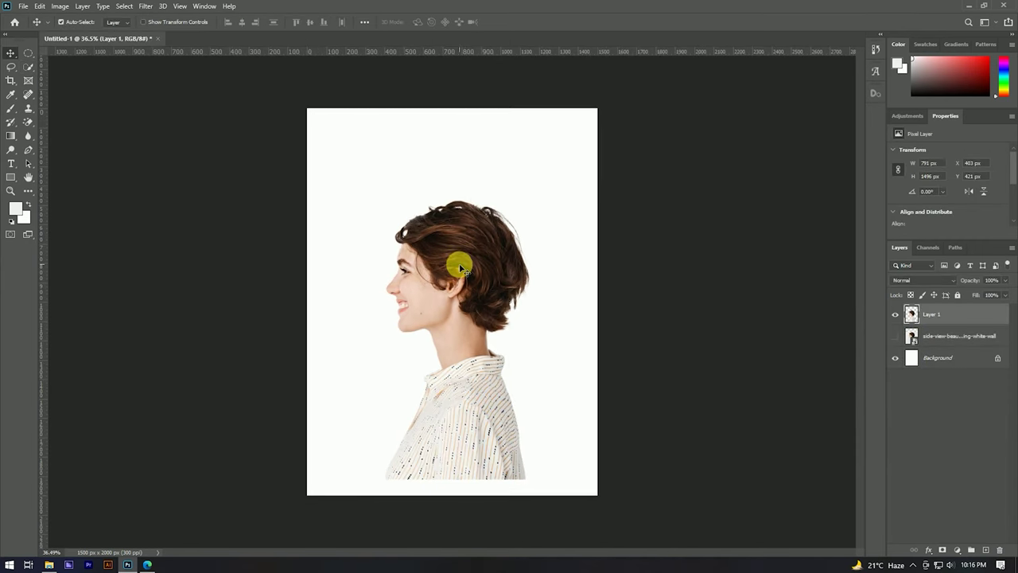
{"action": "right_click", "coordinate": [974, 313]}
{"action": "left_click", "coordinate": [990, 319]}
{"action": "type", "text": "Girl"}
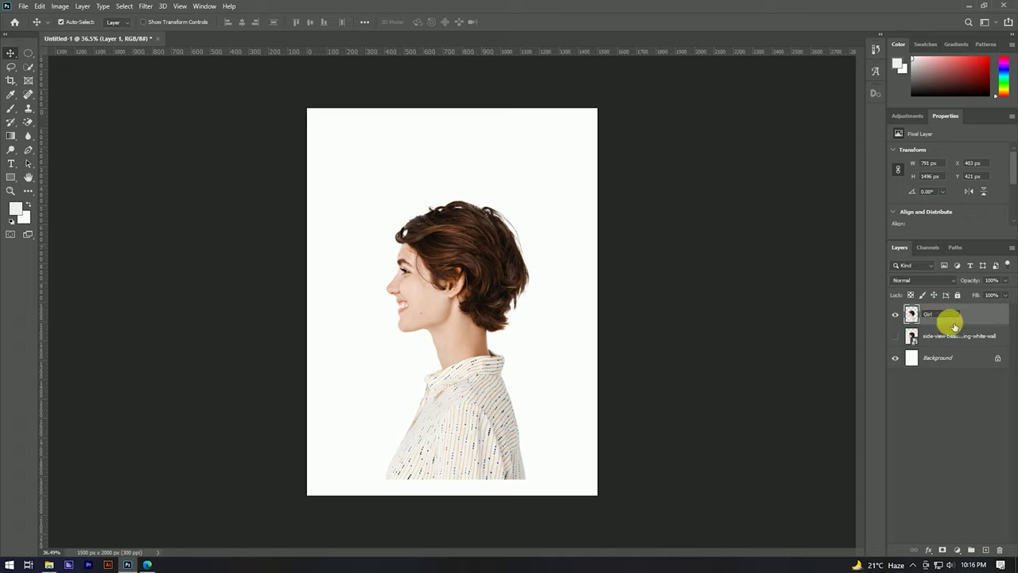
{"action": "key", "text": "Return"}
Convert the Girl layer into an embedded Smart Object
{"action": "right_click", "coordinate": [979, 315]}
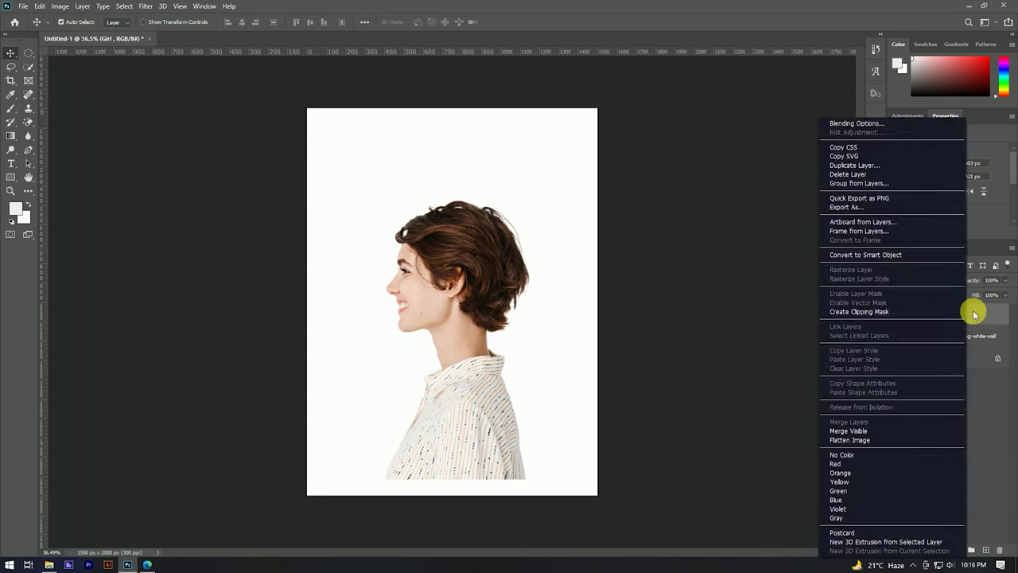
{"action": "left_click", "coordinate": [865, 256]}
{"action": "scroll", "coordinate": [454, 244], "scroll_direction": "up", "scroll_amount": 3}
{"action": "scroll", "coordinate": [509, 237], "scroll_direction": "up", "scroll_amount": 2}
{"action": "scroll", "coordinate": [511, 233], "scroll_direction": "down", "scroll_amount": 3}
{"action": "scroll", "coordinate": [513, 226], "scroll_direction": "down", "scroll_amount": 1}
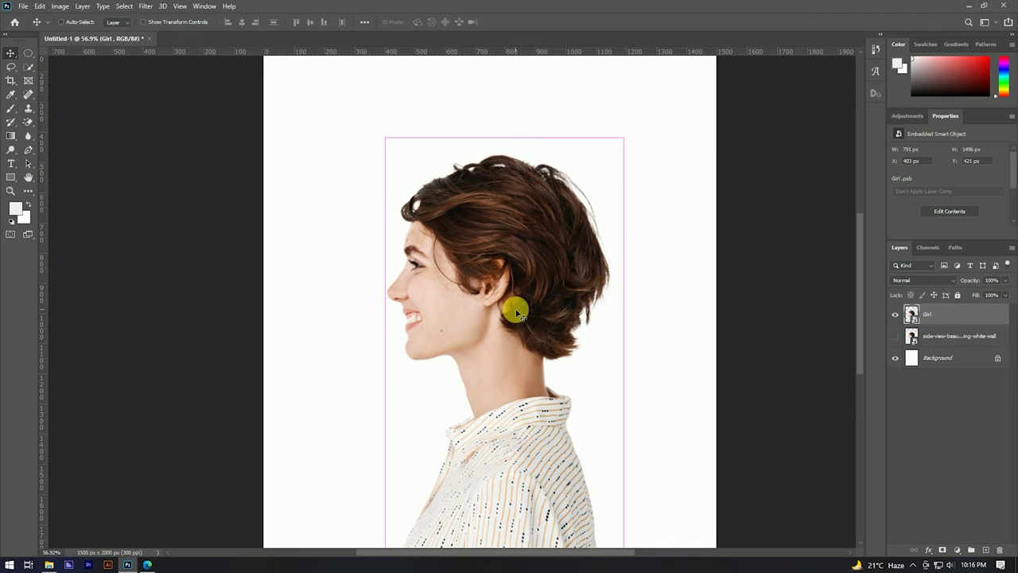
Flip the Girl layer horizontally
{"action": "key", "text": "ctrl+t"}
{"action": "scroll", "coordinate": [477, 207], "scroll_direction": "down", "scroll_amount": 2}
{"action": "right_click", "coordinate": [468, 220]}
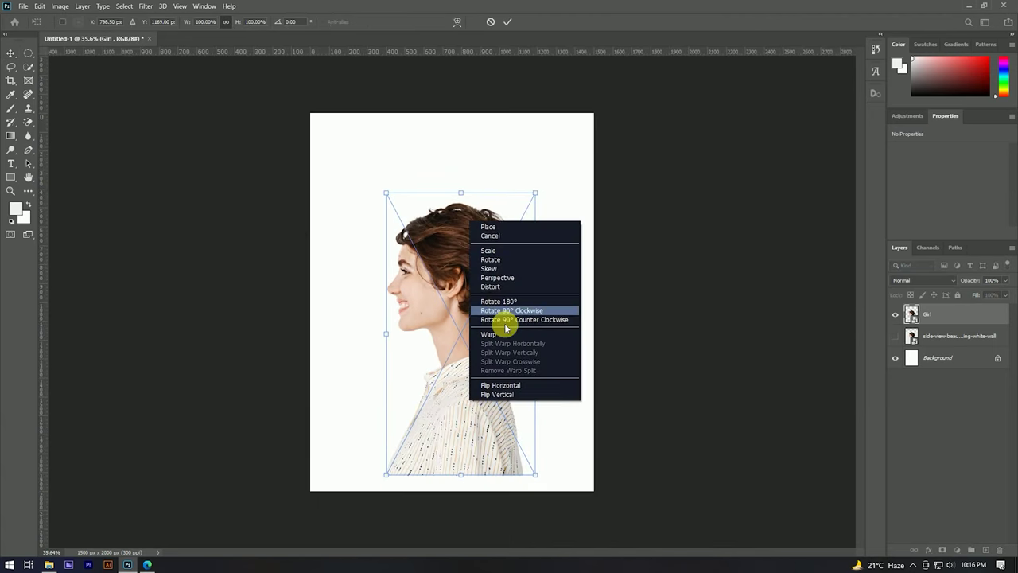
{"action": "left_click", "coordinate": [509, 385]}
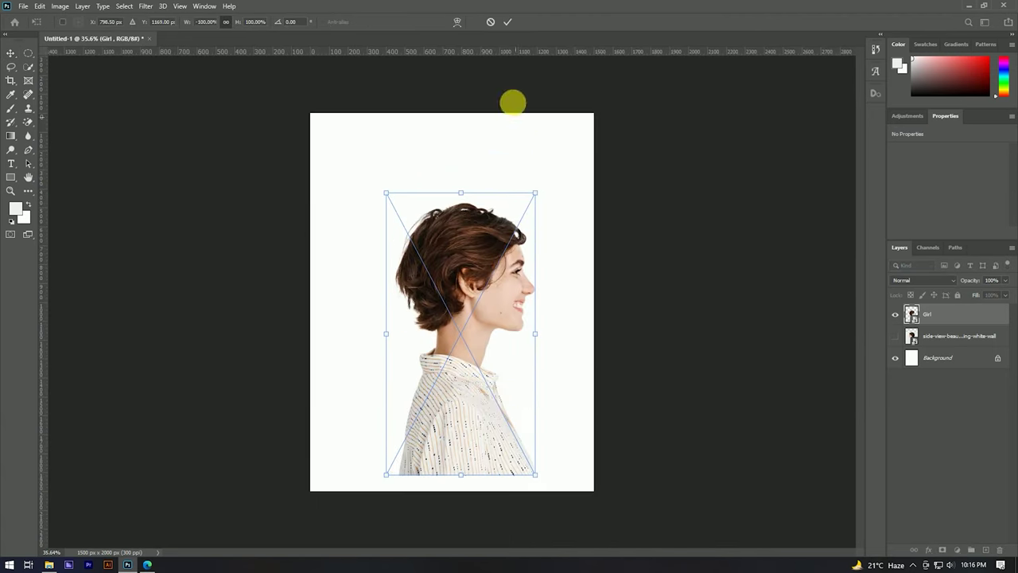
{"action": "left_click", "coordinate": [507, 22]}
Rotate the woman 90° so she lies face-down, moved up-left then nudged slightly right
{"action": "key", "text": "ctrl+t"}
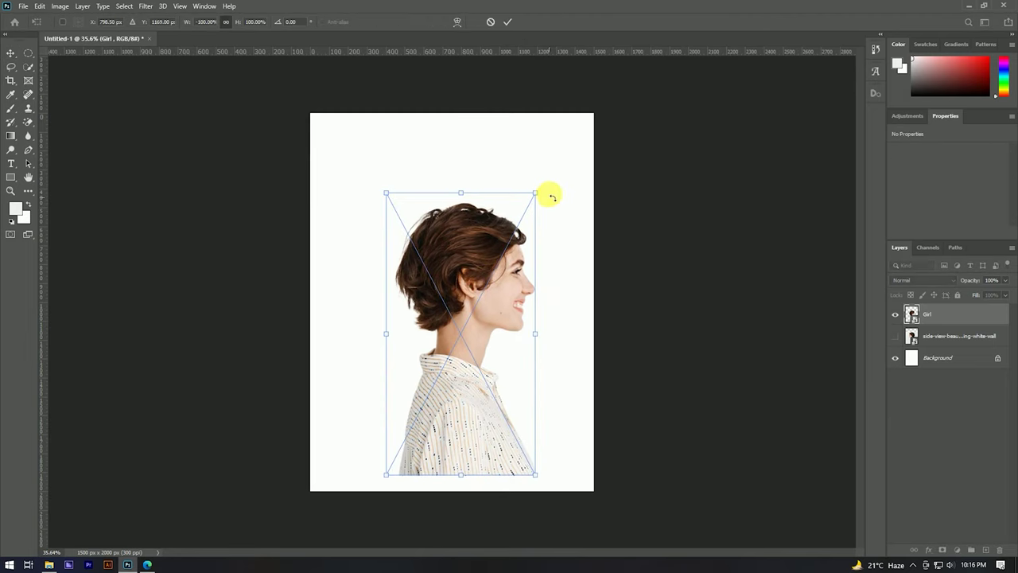
{"action": "left_click_drag", "start_coordinate": [564, 208], "coordinate": [612, 409]}
{"action": "left_click_drag", "start_coordinate": [557, 341], "coordinate": [507, 296]}
{"action": "left_click", "coordinate": [508, 19]}
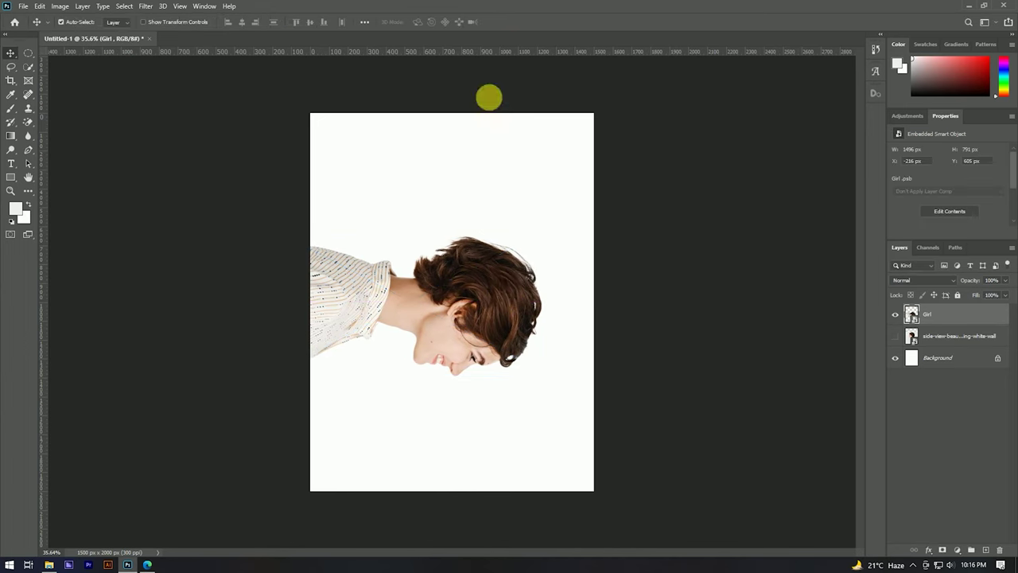
{"action": "scroll", "coordinate": [543, 319], "scroll_direction": "up", "scroll_amount": 3}
{"action": "scroll", "coordinate": [527, 239], "scroll_direction": "down", "scroll_amount": 2}
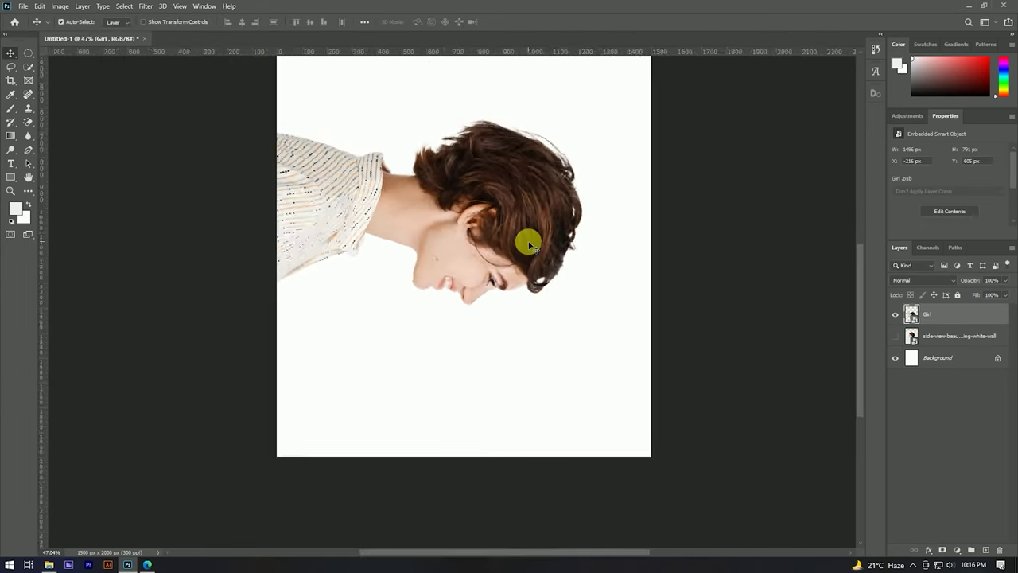
{"action": "scroll", "coordinate": [478, 271], "scroll_direction": "down", "scroll_amount": 1}
{"action": "scroll", "coordinate": [437, 306], "scroll_direction": "up", "scroll_amount": 2}
{"action": "left_click_drag", "start_coordinate": [514, 289], "coordinate": [522, 286]}
{"action": "scroll", "coordinate": [494, 232], "scroll_direction": "down", "scroll_amount": 1}
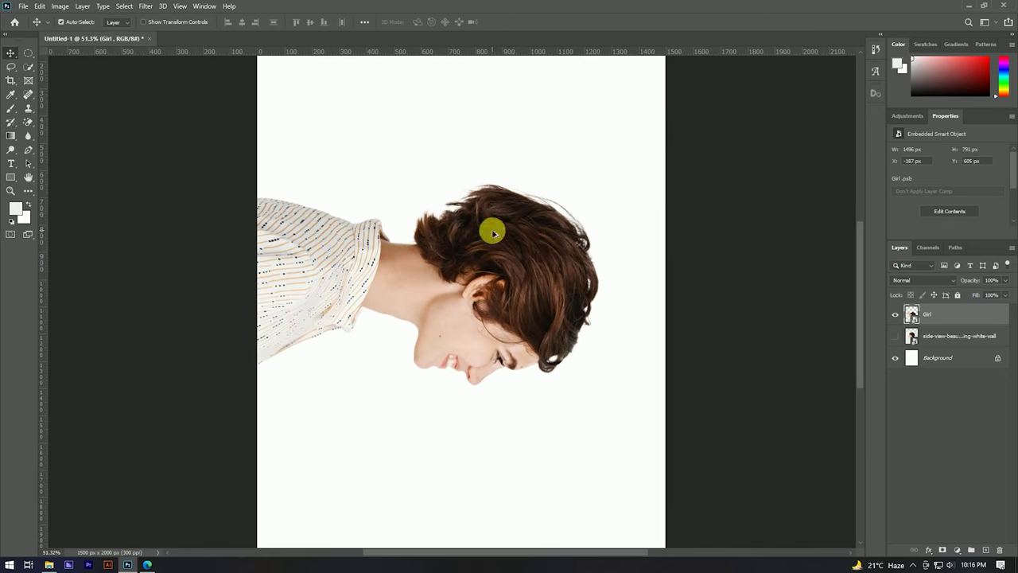
Add a layer mask to Girl and paint the shirt away in black
{"action": "left_click", "coordinate": [943, 547]}
{"action": "scroll", "coordinate": [416, 234], "scroll_direction": "up", "scroll_amount": 1}
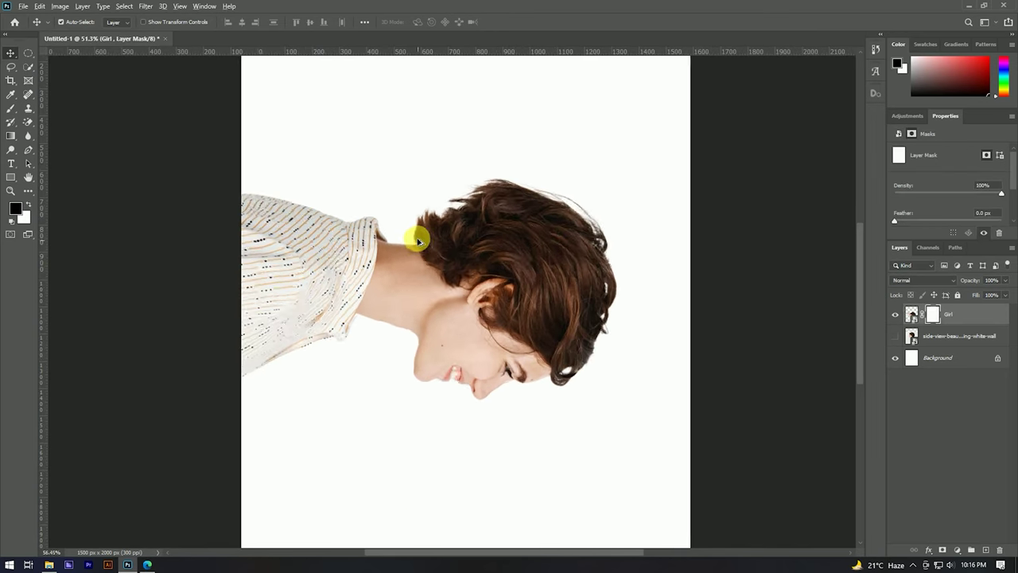
{"action": "scroll", "coordinate": [418, 238], "scroll_direction": "up", "scroll_amount": 2}
{"action": "scroll", "coordinate": [324, 232], "scroll_direction": "up", "scroll_amount": 1}
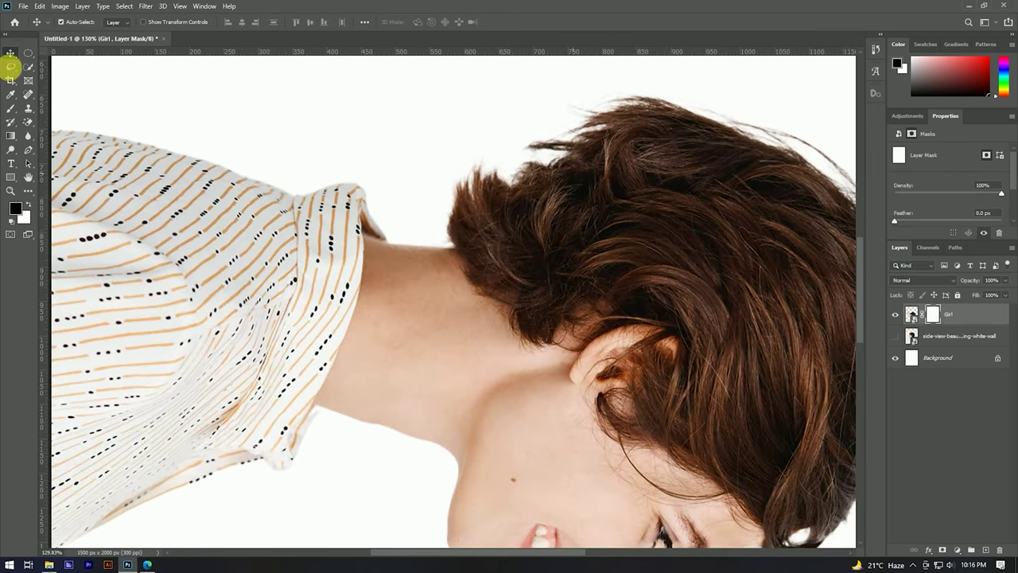
{"action": "left_click", "coordinate": [10, 111]}
{"action": "scroll", "coordinate": [509, 191], "scroll_direction": "down", "scroll_amount": 2}
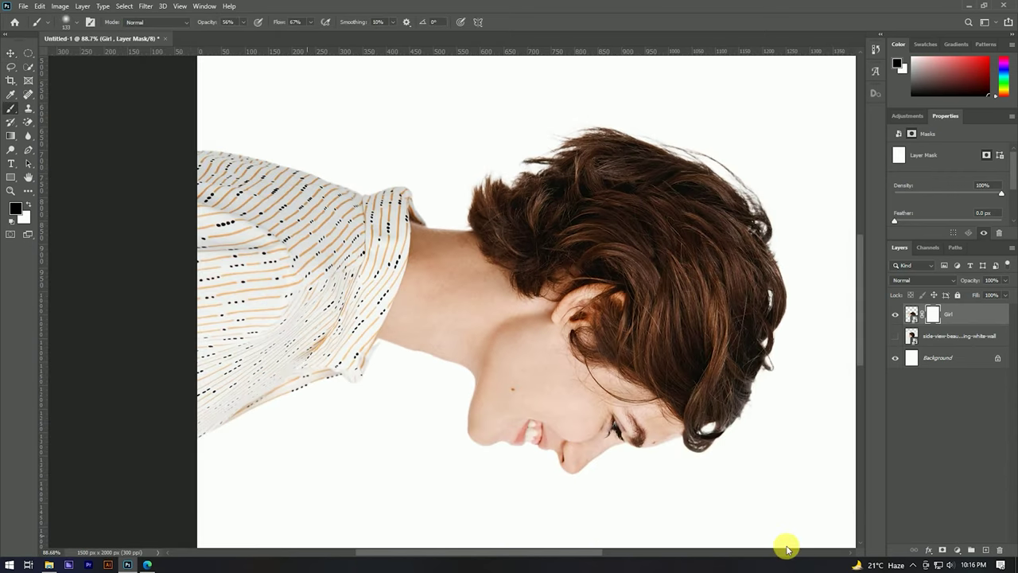
{"action": "left_click_drag", "start_coordinate": [229, 166], "coordinate": [244, 161]}
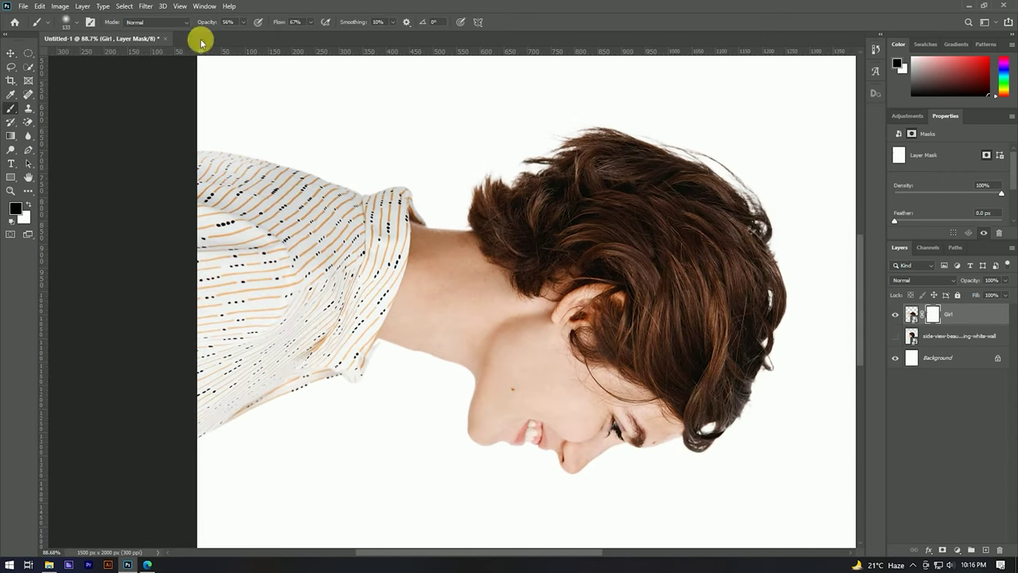
{"action": "mouse_move", "coordinate": [191, 263]}
{"action": "left_mouse_down"}
{"action": "mouse_move", "coordinate": [200, 257]}
{"action": "mouse_move", "coordinate": [212, 318]}
{"action": "mouse_move", "coordinate": [248, 300]}
{"action": "mouse_move", "coordinate": [177, 466]}
{"action": "mouse_move", "coordinate": [272, 326]}
{"action": "mouse_move", "coordinate": [275, 177]}
{"action": "mouse_move", "coordinate": [297, 253]}
{"action": "mouse_move", "coordinate": [387, 198]}
{"action": "mouse_move", "coordinate": [379, 260]}
{"action": "mouse_move", "coordinate": [365, 252]}
{"action": "mouse_move", "coordinate": [370, 303]}
{"action": "mouse_move", "coordinate": [379, 200]}
{"action": "mouse_move", "coordinate": [357, 334]}
{"action": "left_mouse_up"}
{"action": "scroll", "coordinate": [352, 216], "scroll_direction": "up", "scroll_amount": 3}
{"action": "mouse_move", "coordinate": [354, 278]}
{"action": "left_mouse_down"}
{"action": "mouse_move", "coordinate": [288, 482]}
{"action": "mouse_move", "coordinate": [250, 511]}
{"action": "mouse_move", "coordinate": [249, 462]}
{"action": "mouse_move", "coordinate": [313, 409]}
{"action": "left_mouse_up"}
{"action": "left_click_drag", "start_coordinate": [293, 328], "coordinate": [311, 219]}
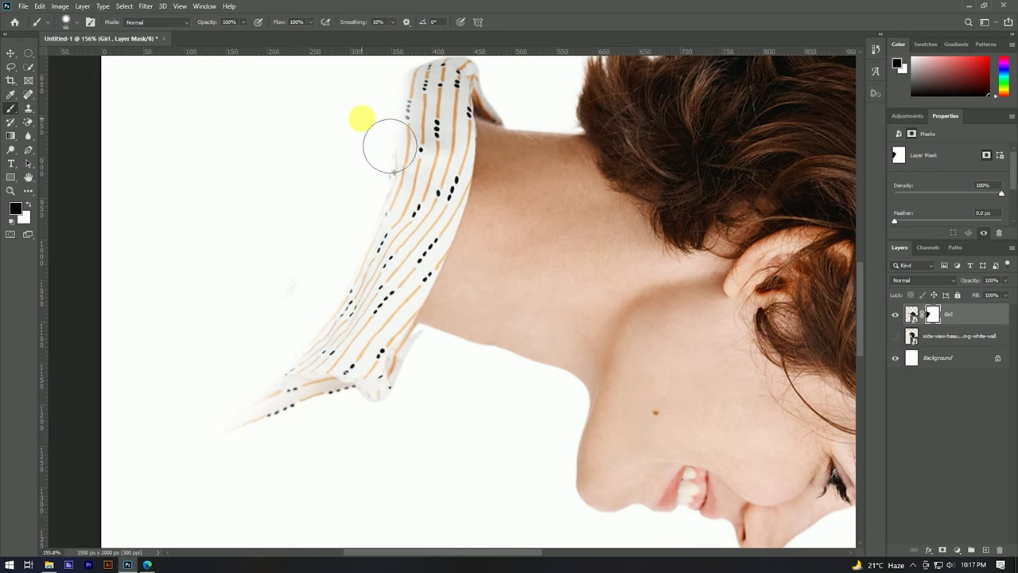
{"action": "left_click_drag", "start_coordinate": [234, 438], "coordinate": [333, 456]}
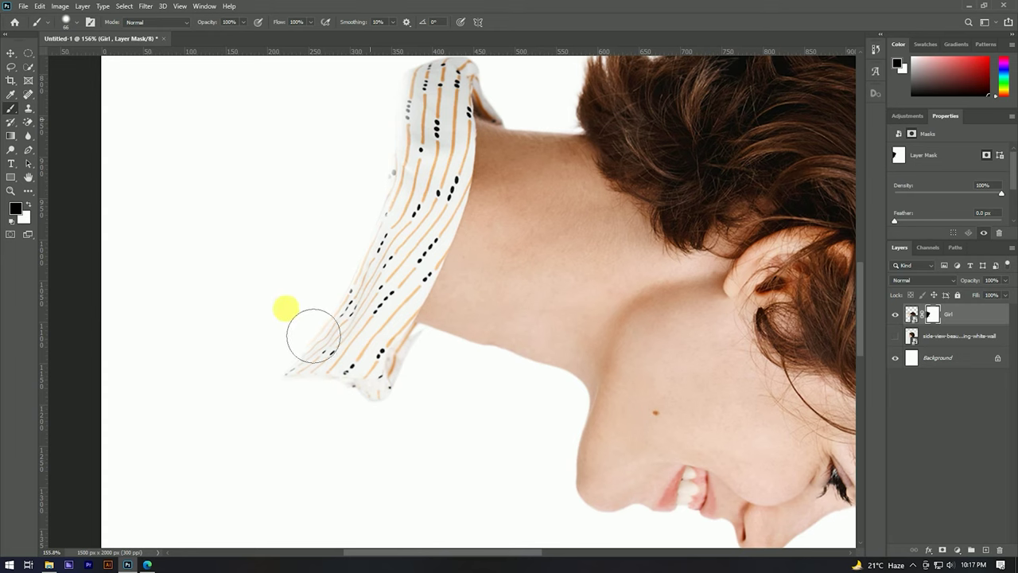
{"action": "left_click_drag", "start_coordinate": [352, 188], "coordinate": [315, 261]}
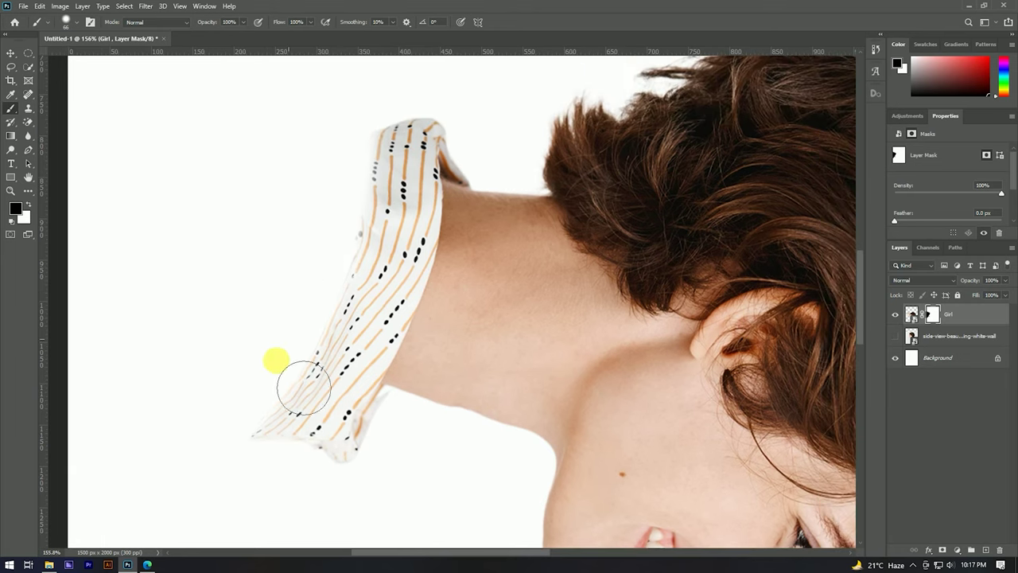
Paint white on the mask to restore the collar's edge, fold and dots
{"action": "key", "text": "x"}
{"action": "left_click_drag", "start_coordinate": [404, 147], "coordinate": [395, 183]}
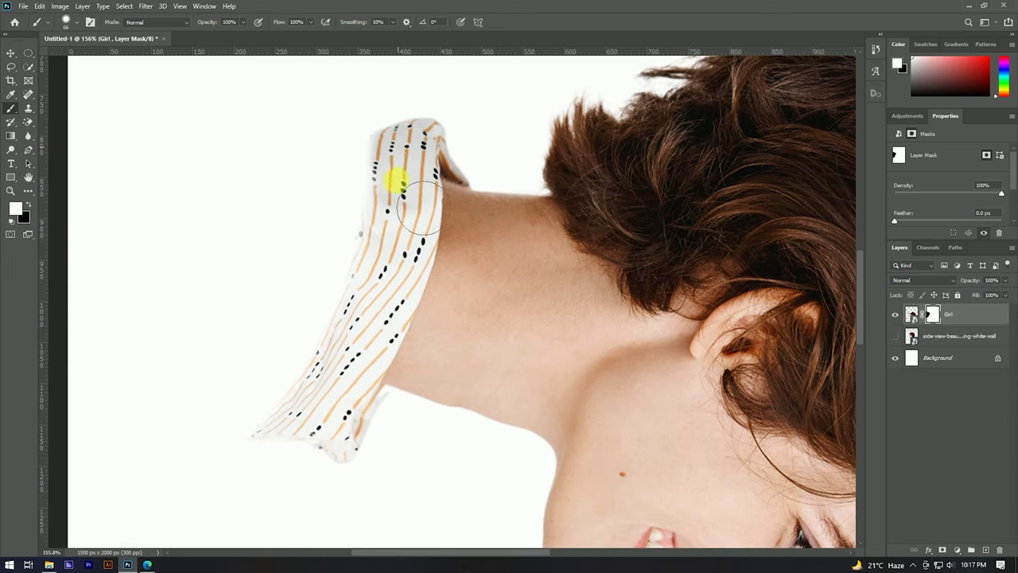
{"action": "left_click_drag", "start_coordinate": [408, 266], "coordinate": [388, 338]}
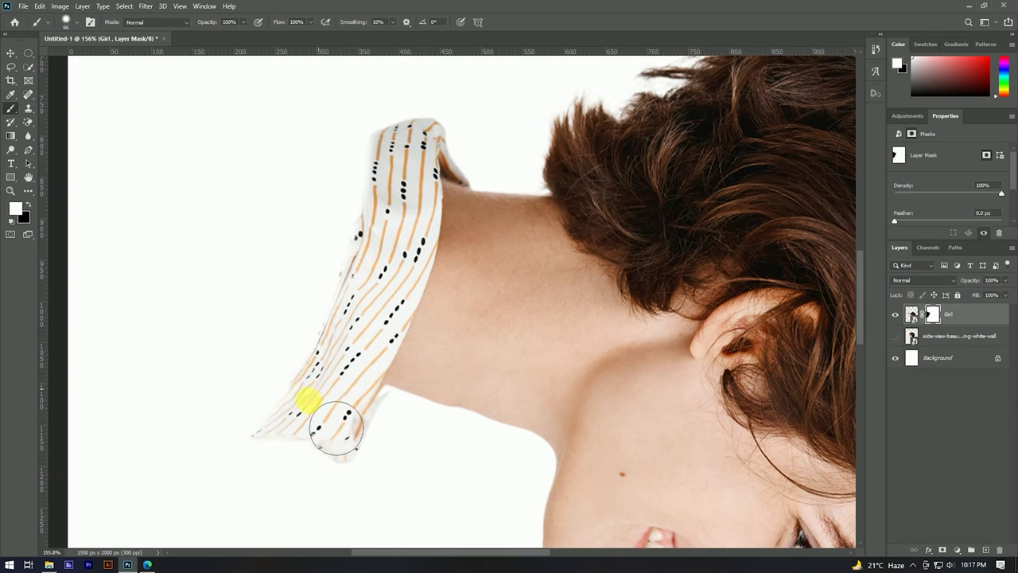
{"action": "scroll", "coordinate": [340, 431], "scroll_direction": "down", "scroll_amount": 3}
{"action": "scroll", "coordinate": [371, 307], "scroll_direction": "down", "scroll_amount": 3}
{"action": "scroll", "coordinate": [379, 324], "scroll_direction": "down", "scroll_amount": 3}
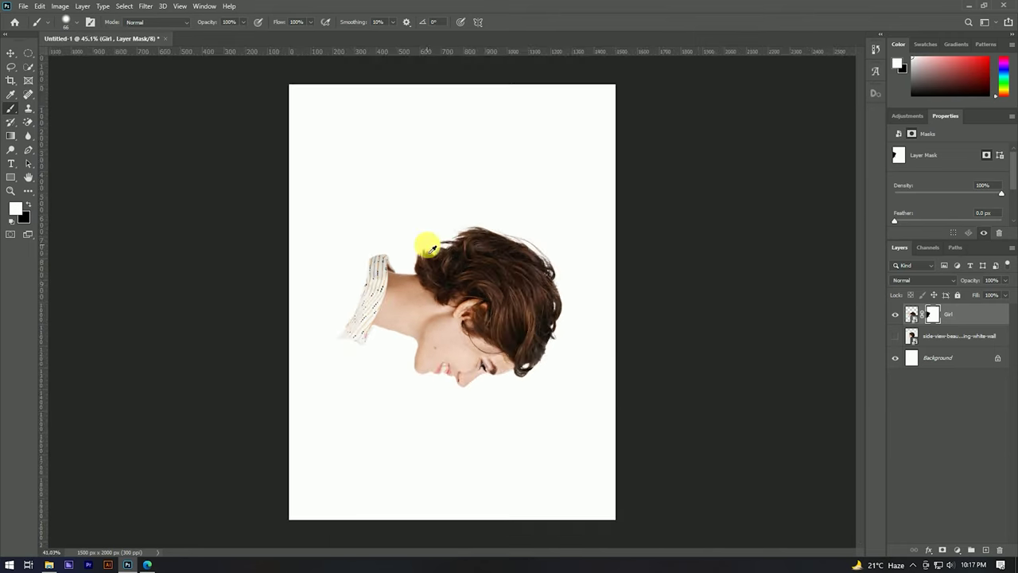
Place the pink cloud image into the composition beneath the Girl layer
{"action": "left_click", "coordinate": [48, 565]}
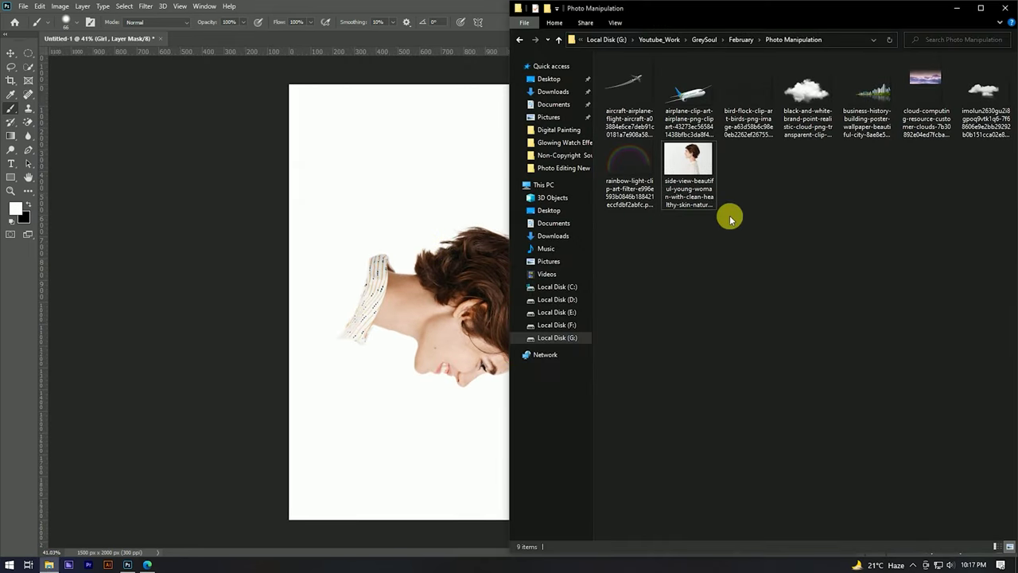
{"action": "left_click_drag", "start_coordinate": [925, 78], "coordinate": [432, 290]}
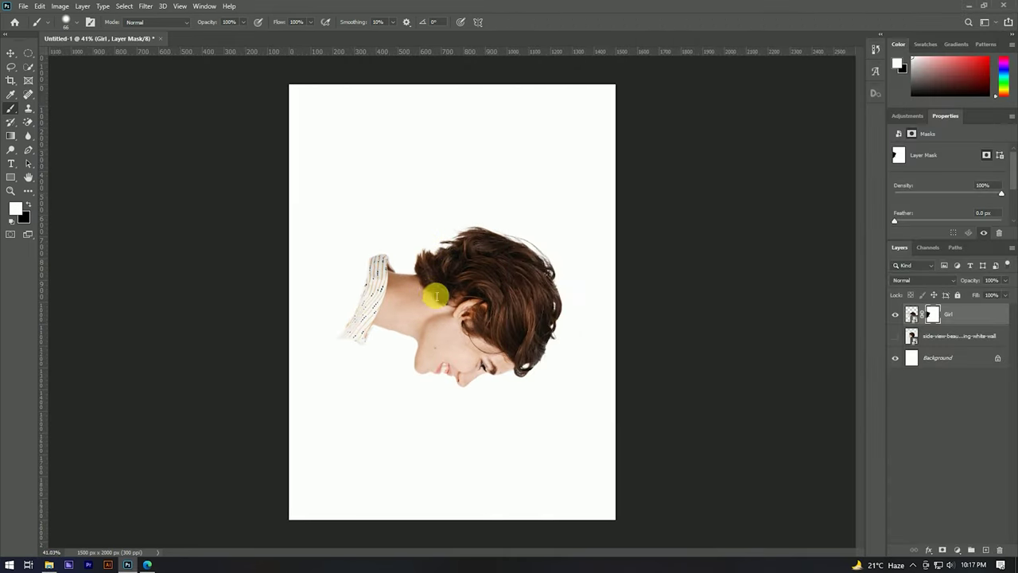
{"action": "left_click", "coordinate": [510, 21]}
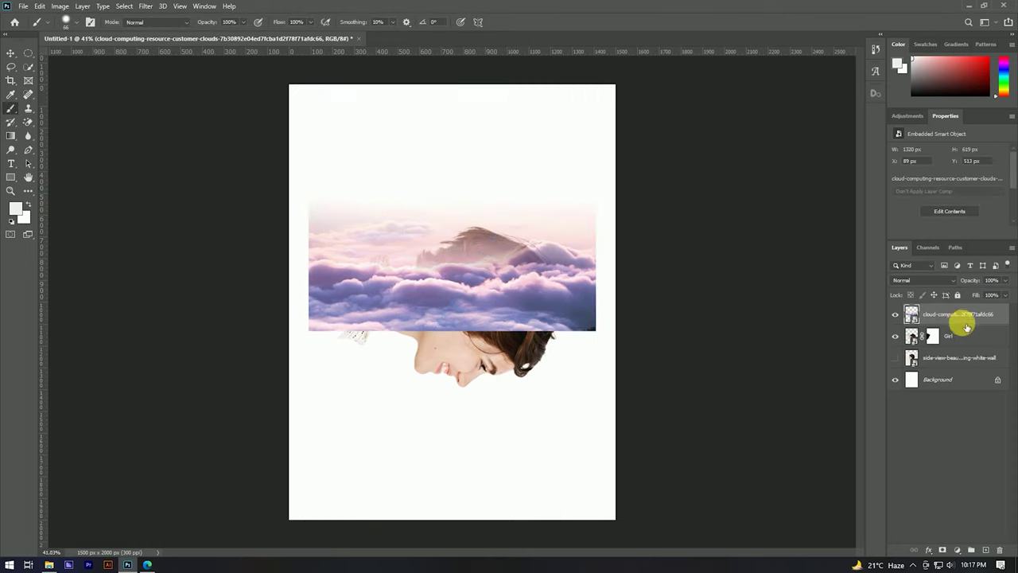
{"action": "left_click_drag", "start_coordinate": [964, 320], "coordinate": [952, 362]}
{"action": "left_click_drag", "start_coordinate": [953, 369], "coordinate": [953, 369]}
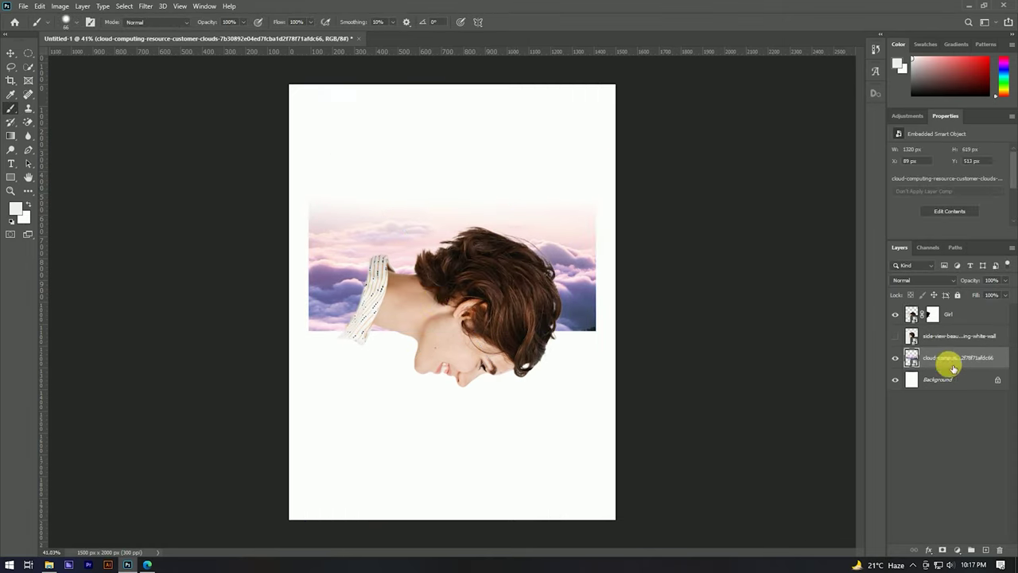
Move the clouds to the canvas bottom and enlarge them to fill its width
{"action": "key", "text": "v"}
{"action": "mouse_move", "coordinate": [581, 271]}
{"action": "left_mouse_down"}
{"action": "mouse_move", "coordinate": [568, 466]}
{"action": "mouse_move", "coordinate": [582, 495]}
{"action": "left_mouse_up"}
{"action": "key", "text": "ctrl+t"}
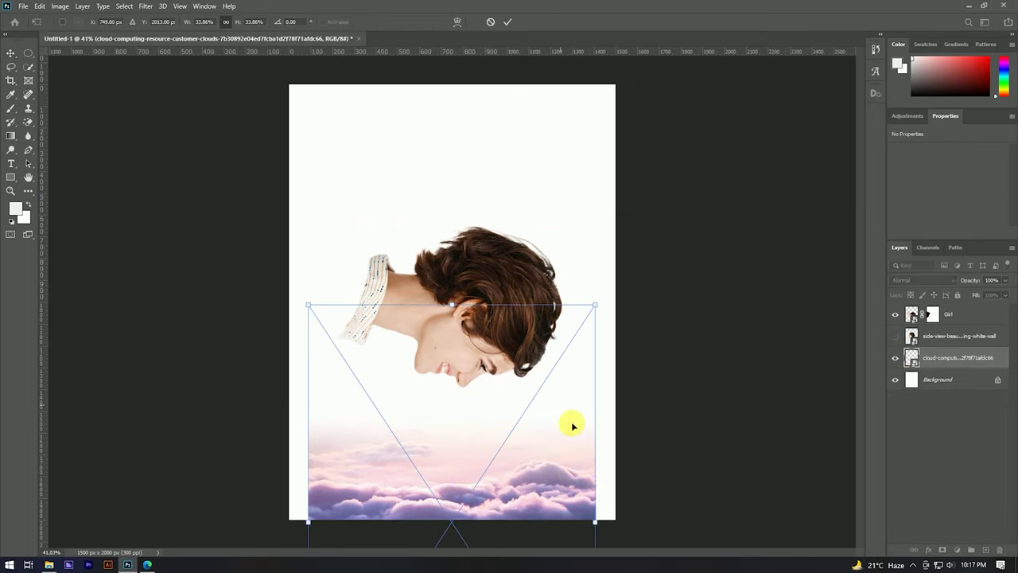
{"action": "left_click_drag", "start_coordinate": [597, 523], "coordinate": [615, 525]}
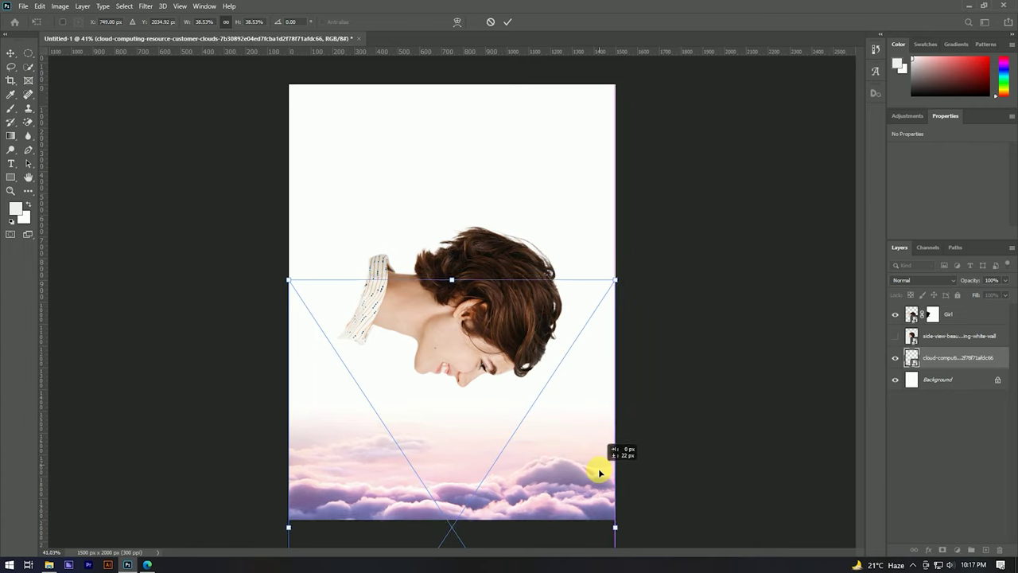
{"action": "left_click", "coordinate": [507, 22]}
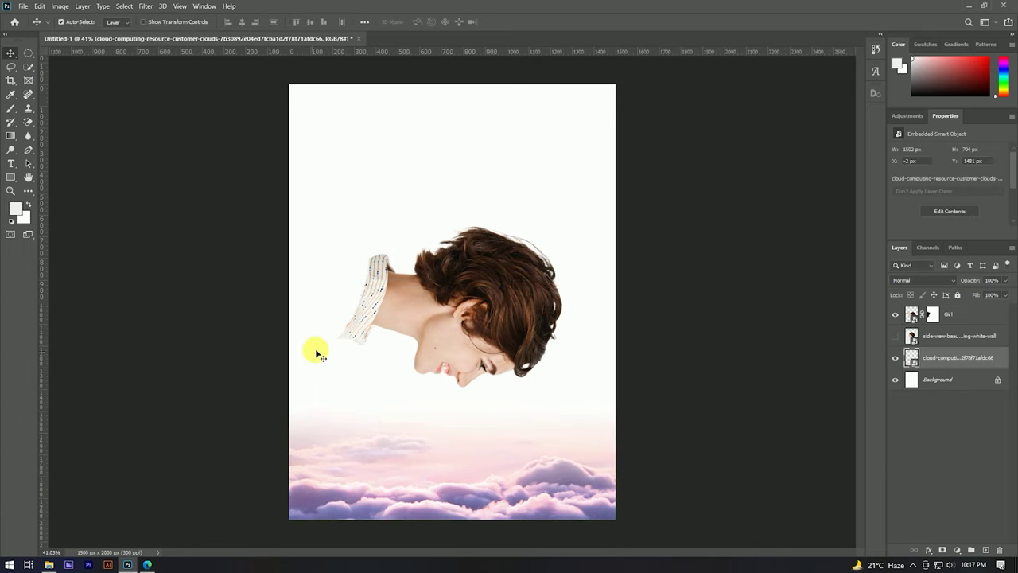
Put the side-view photo layer below the clouds and move the woman's cutout slightly lower
{"action": "scroll", "coordinate": [496, 256], "scroll_direction": "down", "scroll_amount": 2}
{"action": "scroll", "coordinate": [484, 289], "scroll_direction": "up", "scroll_amount": 3}
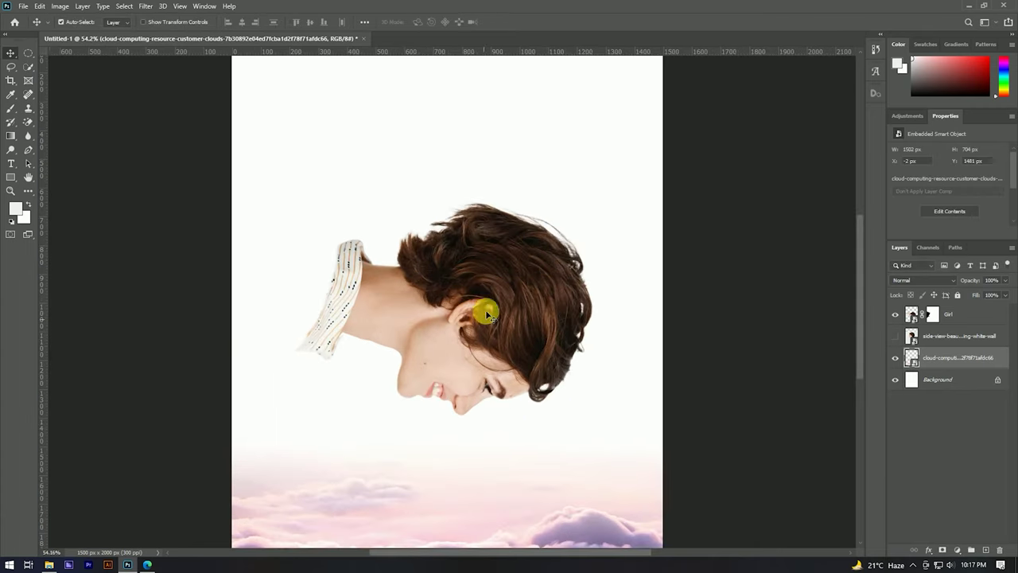
{"action": "left_click", "coordinate": [489, 309]}
{"action": "left_click_drag", "start_coordinate": [949, 336], "coordinate": [945, 362]}
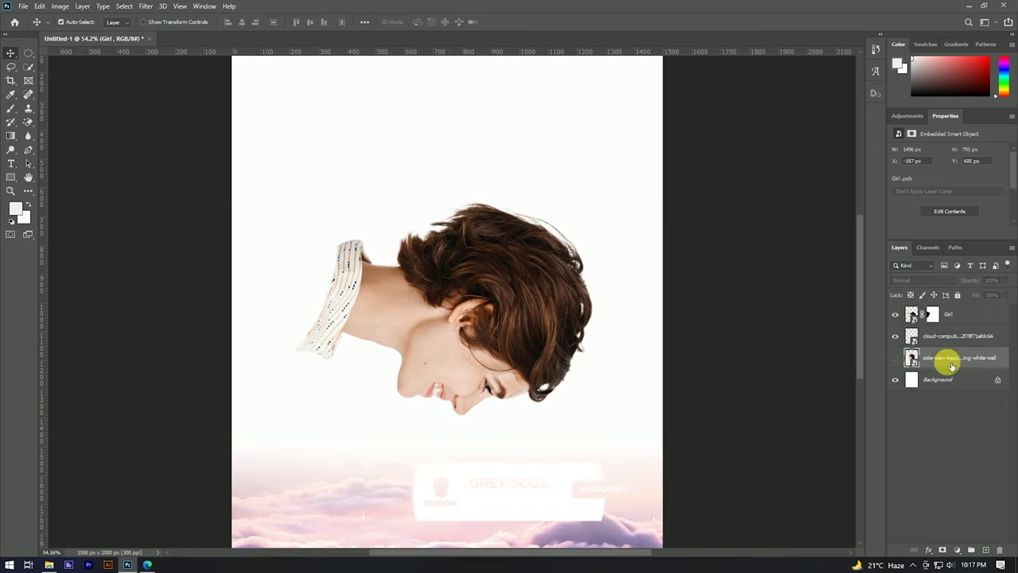
{"action": "left_click_drag", "start_coordinate": [518, 299], "coordinate": [519, 316]}
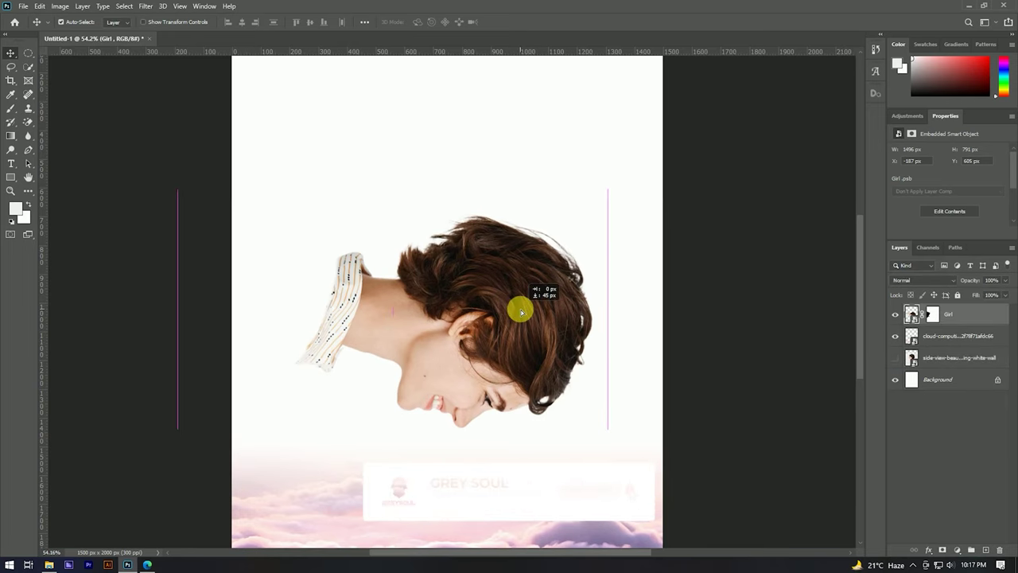
{"action": "scroll", "coordinate": [517, 263], "scroll_direction": "down", "scroll_amount": 2}
{"action": "scroll", "coordinate": [475, 282], "scroll_direction": "up", "scroll_amount": 1}
{"action": "scroll", "coordinate": [410, 343], "scroll_direction": "down", "scroll_amount": 1}
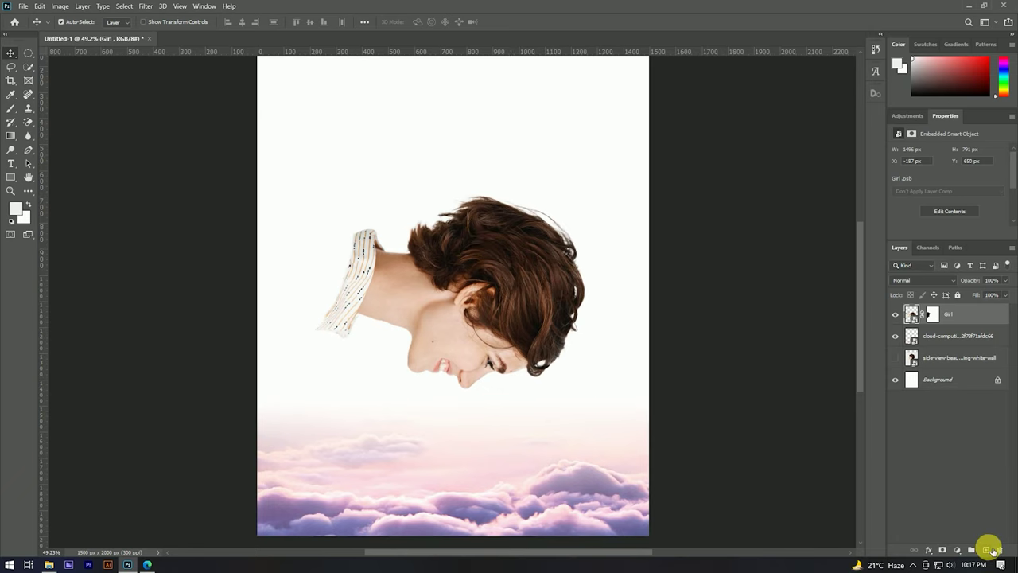
{"action": "scroll", "coordinate": [484, 294], "scroll_direction": "up", "scroll_amount": 3}
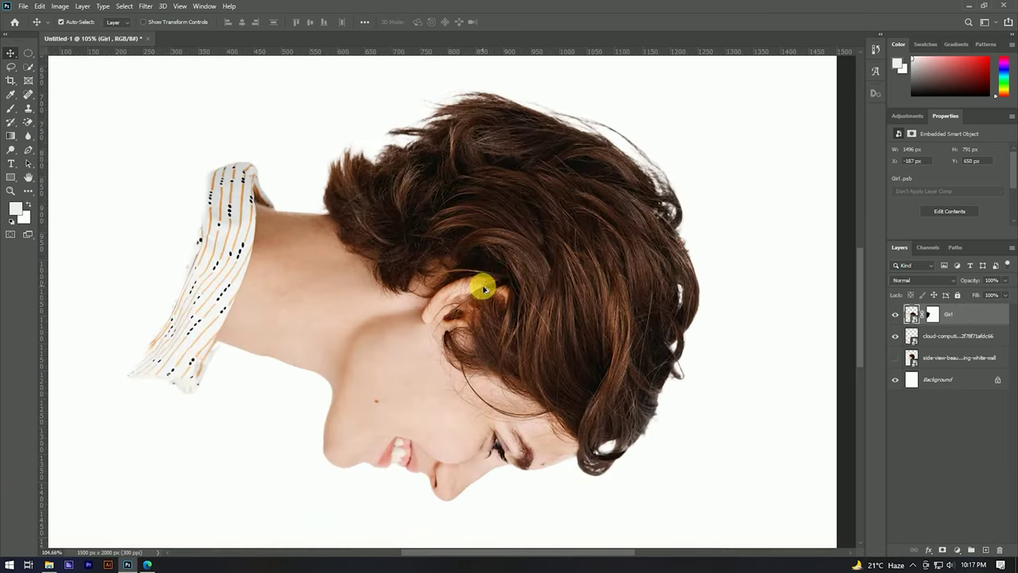
{"action": "scroll", "coordinate": [498, 279], "scroll_direction": "down", "scroll_amount": 2}
{"action": "scroll", "coordinate": [470, 248], "scroll_direction": "down", "scroll_amount": 2}
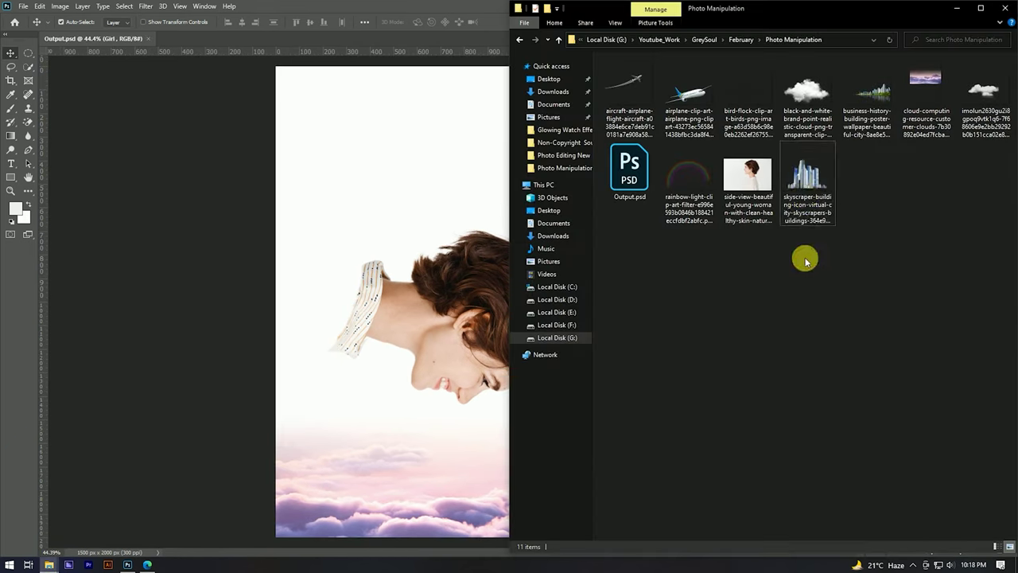
Place the skyscraper image, shrink it and position it over the woman's head
{"action": "mouse_move", "coordinate": [809, 179]}
{"action": "left_mouse_down"}
{"action": "mouse_move", "coordinate": [470, 240]}
{"action": "mouse_move", "coordinate": [475, 259]}
{"action": "left_mouse_up"}
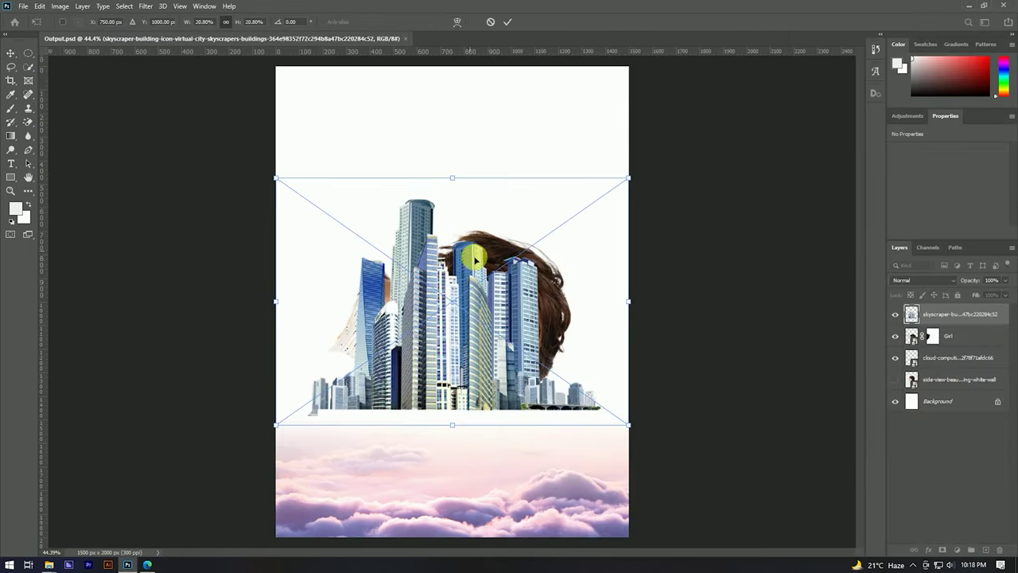
{"action": "left_click_drag", "start_coordinate": [611, 305], "coordinate": [557, 302]}
{"action": "left_click_drag", "start_coordinate": [481, 330], "coordinate": [459, 257]}
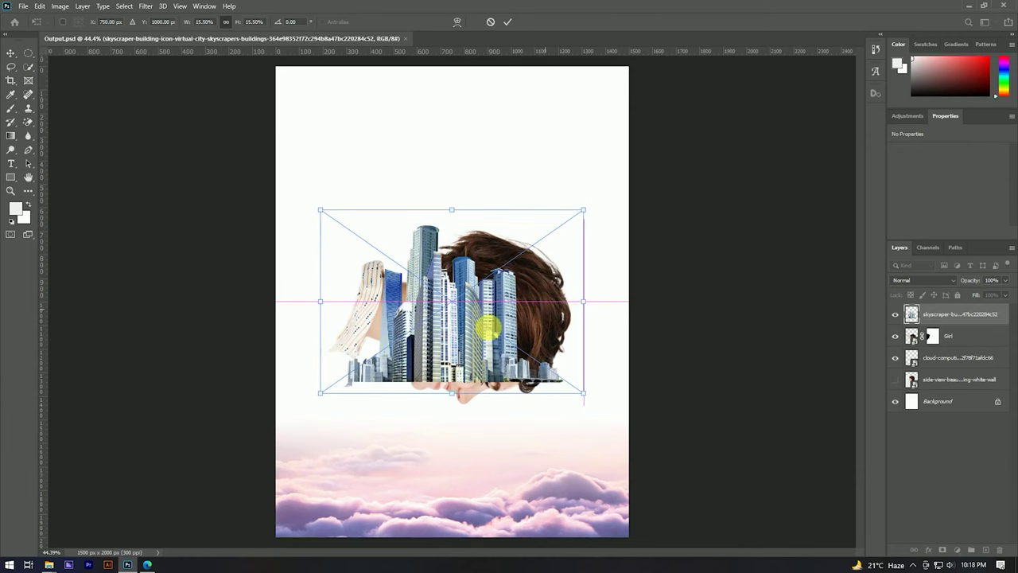
{"action": "left_click", "coordinate": [507, 21]}
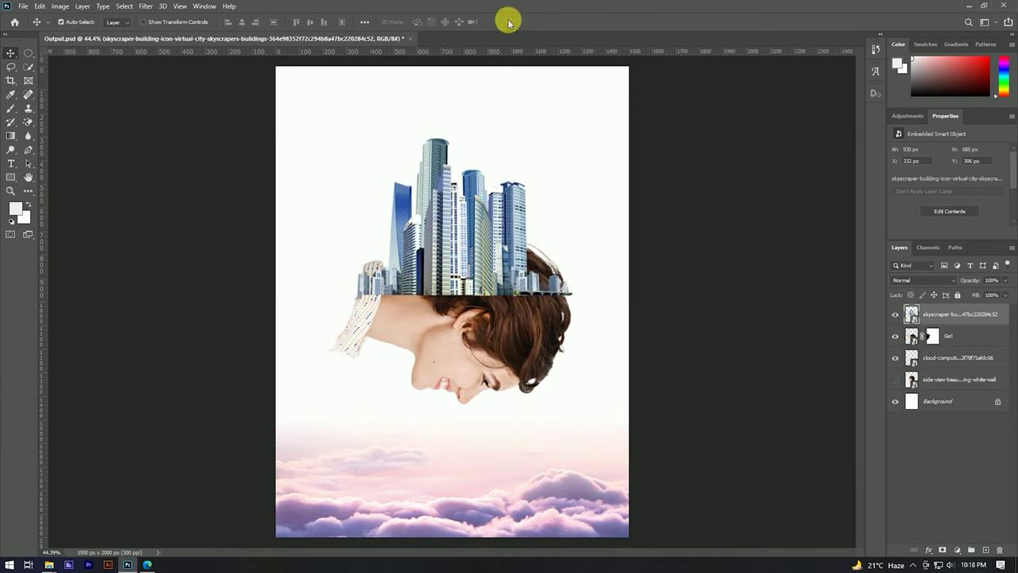
Bend the skyscrapers with an Arc warp and fit them along her hairline
{"action": "key", "text": "ctrl+t"}
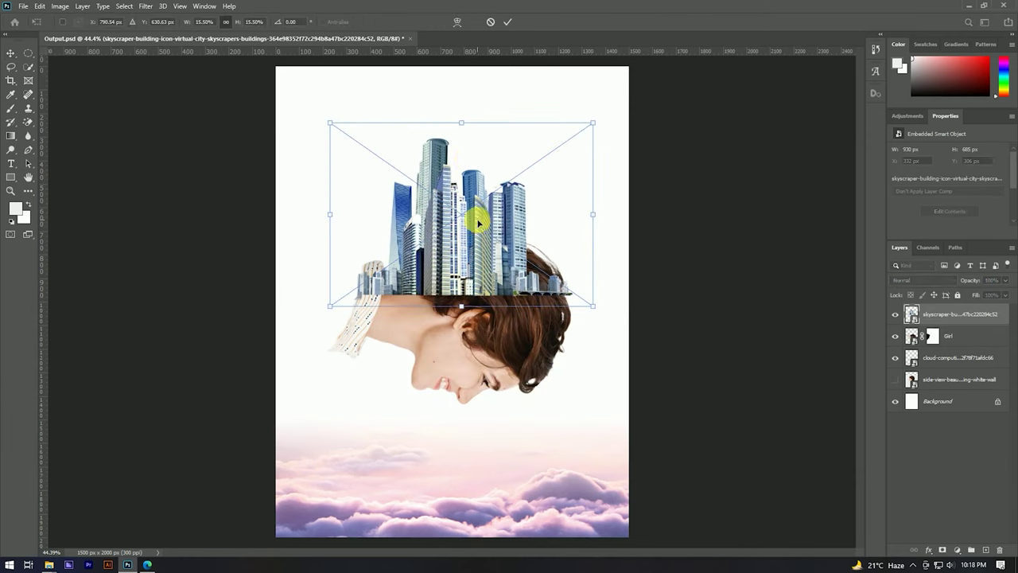
{"action": "left_click", "coordinate": [457, 21]}
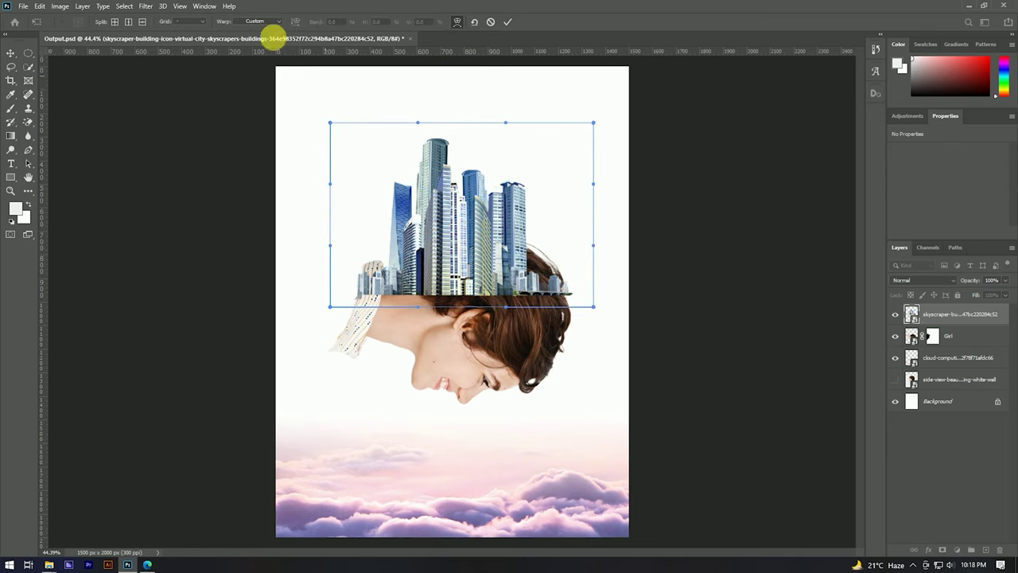
{"action": "left_click", "coordinate": [282, 21]}
{"action": "left_click", "coordinate": [262, 48]}
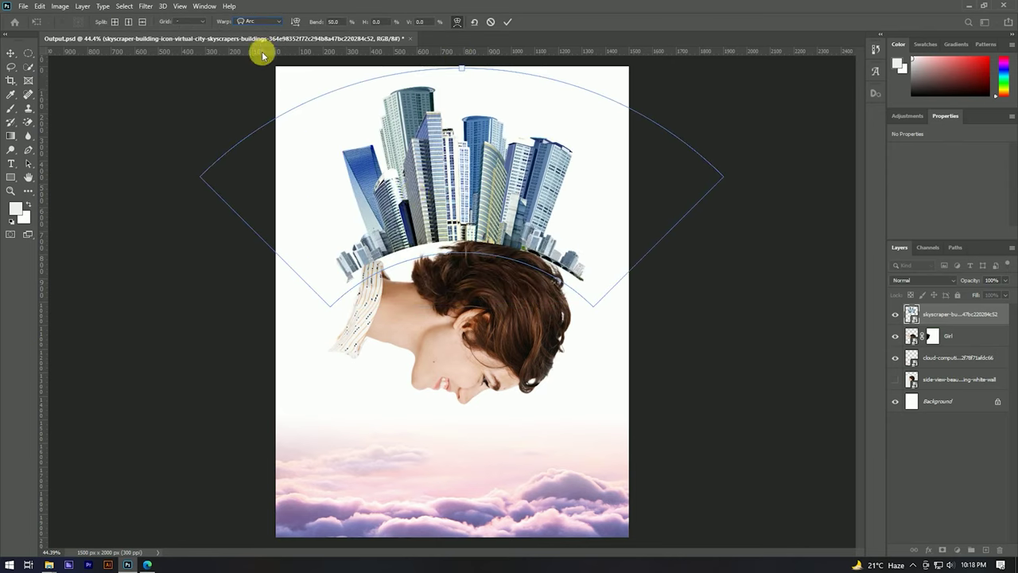
{"action": "left_click_drag", "start_coordinate": [481, 189], "coordinate": [458, 230]}
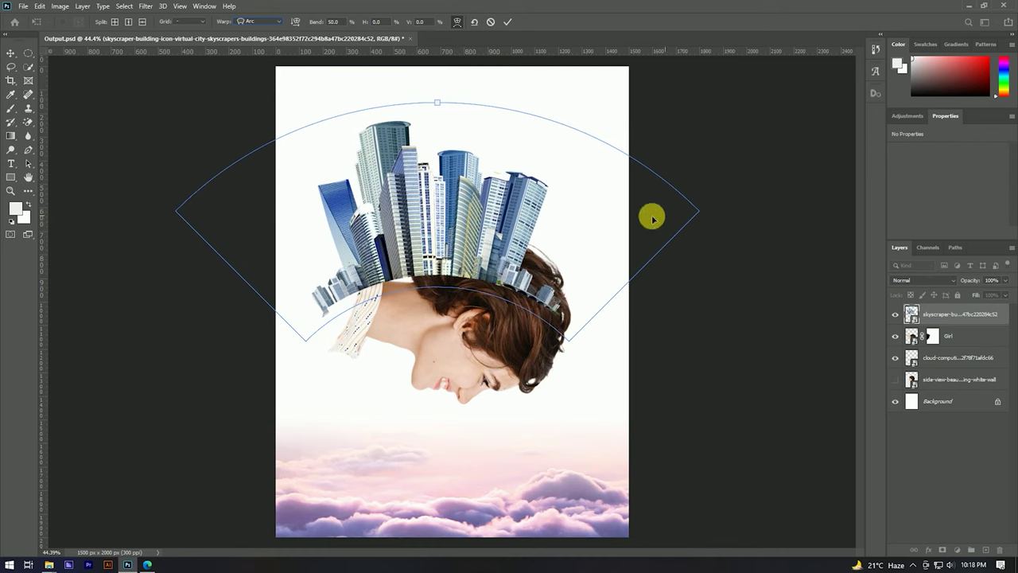
{"action": "left_click_drag", "start_coordinate": [497, 221], "coordinate": [495, 229]}
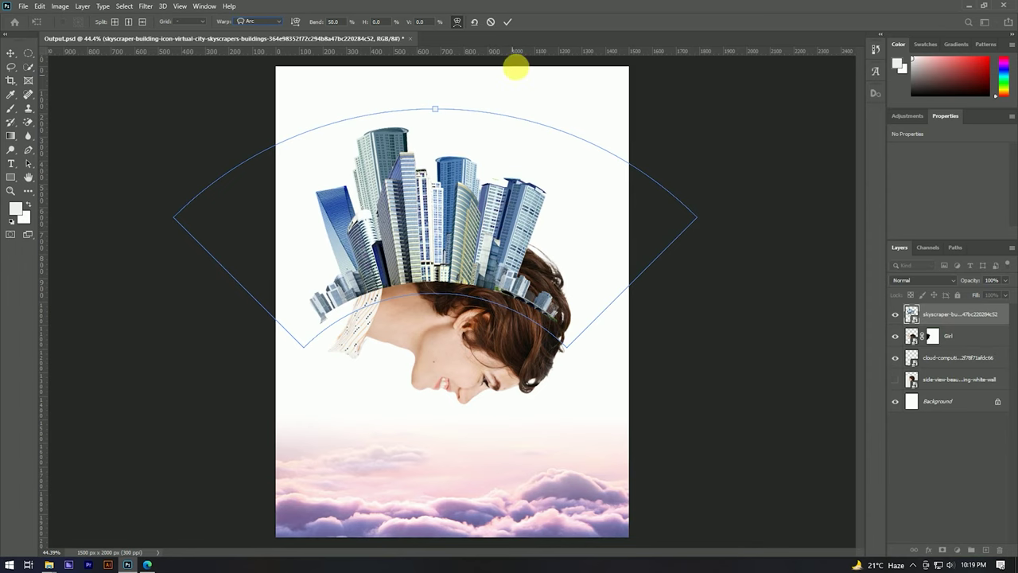
{"action": "left_click", "coordinate": [508, 21]}
{"action": "key", "text": "ctrl+t"}
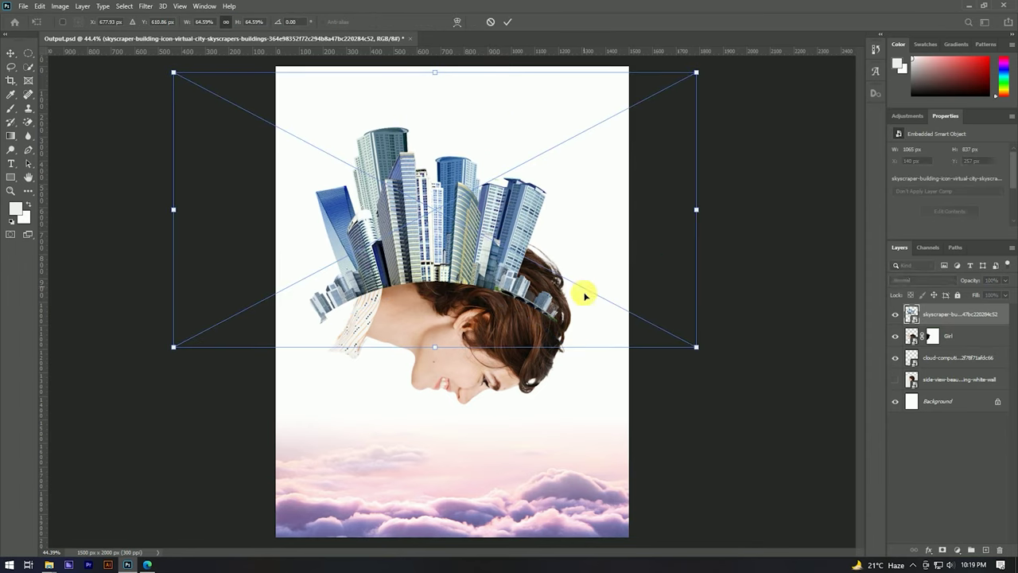
Rotate, mirror and shift the skyscrapers until they are nearly level
{"action": "left_click_drag", "start_coordinate": [693, 357], "coordinate": [645, 318]}
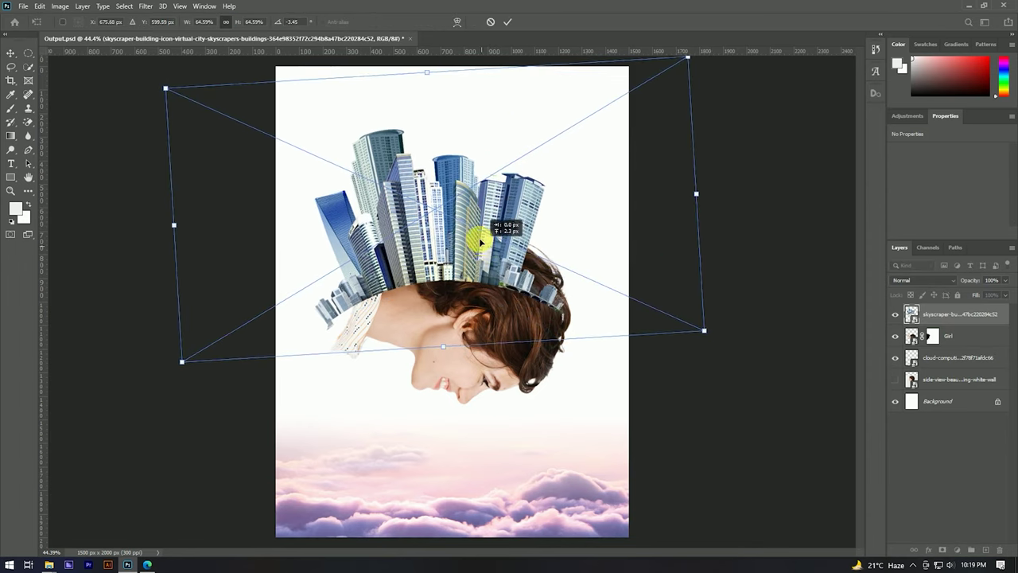
{"action": "left_click_drag", "start_coordinate": [482, 235], "coordinate": [479, 227]}
{"action": "right_click", "coordinate": [452, 229]}
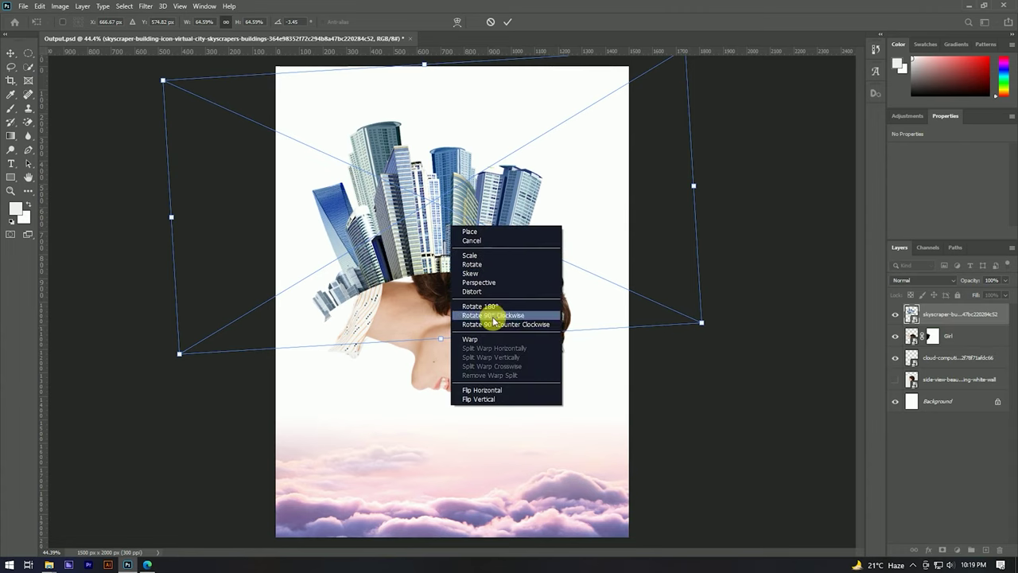
{"action": "left_click", "coordinate": [491, 390]}
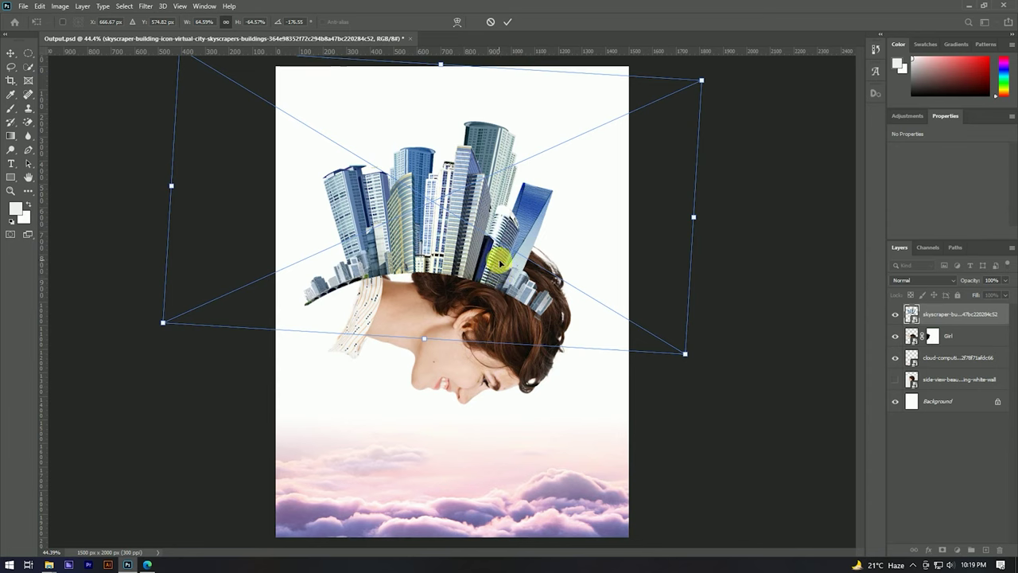
{"action": "left_click_drag", "start_coordinate": [694, 372], "coordinate": [700, 307]}
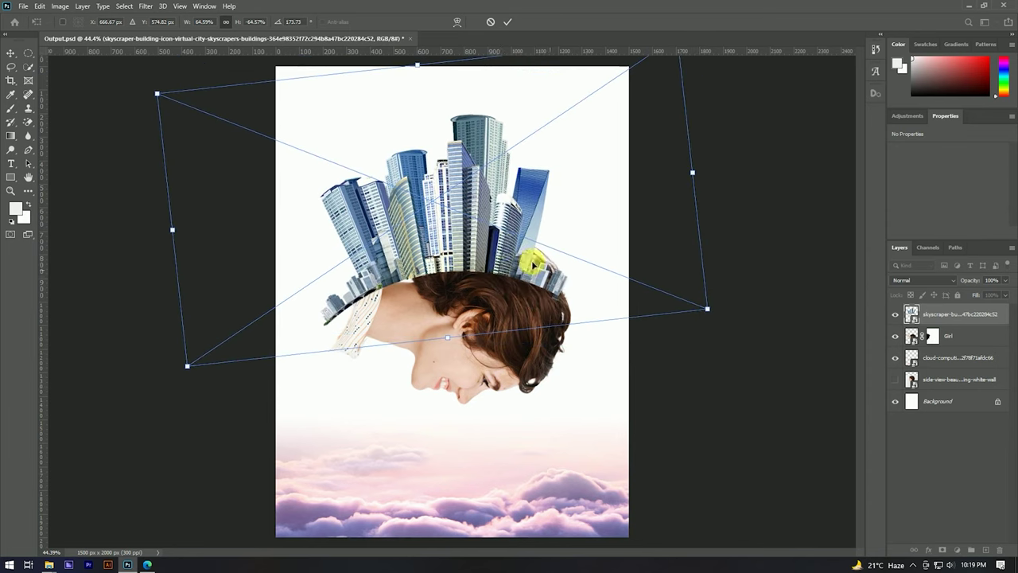
{"action": "left_click_drag", "start_coordinate": [489, 248], "coordinate": [533, 250]}
{"action": "left_click_drag", "start_coordinate": [742, 319], "coordinate": [730, 340]}
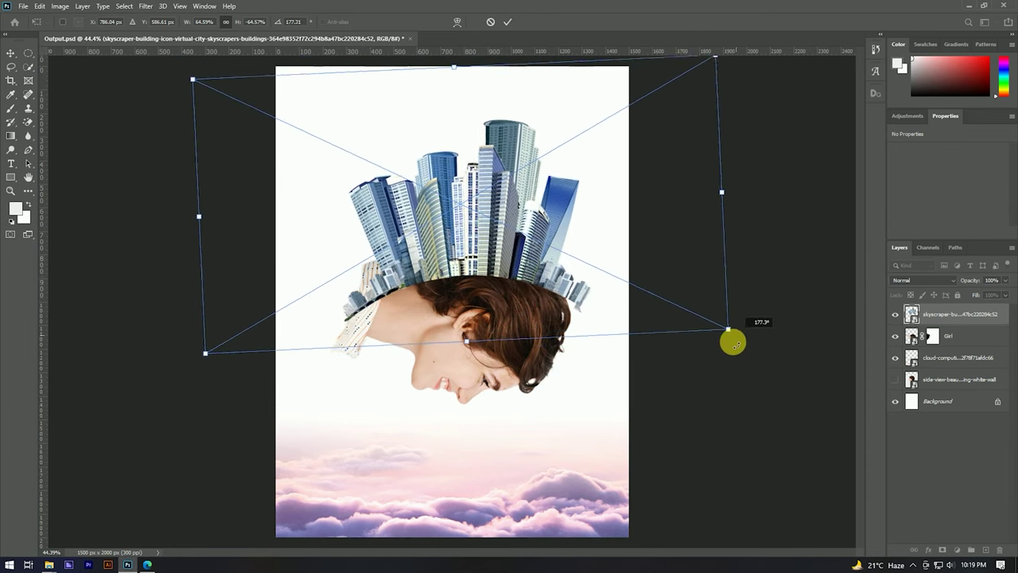
Flip the skyscrapers horizontally again and settle them level on top of the head
{"action": "right_click", "coordinate": [486, 232]}
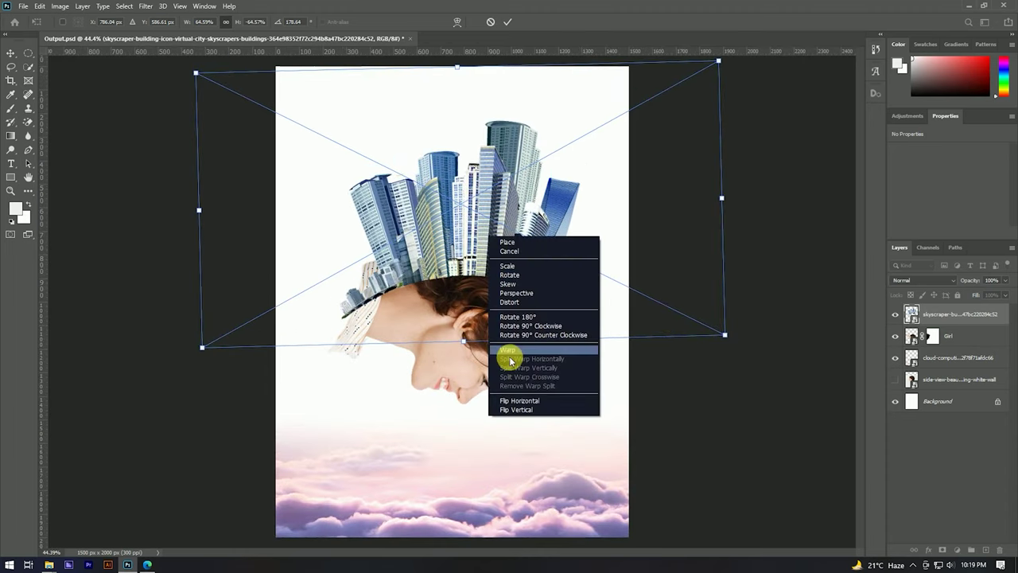
{"action": "left_click", "coordinate": [525, 400]}
{"action": "scroll", "coordinate": [504, 251], "scroll_direction": "up", "scroll_amount": 1}
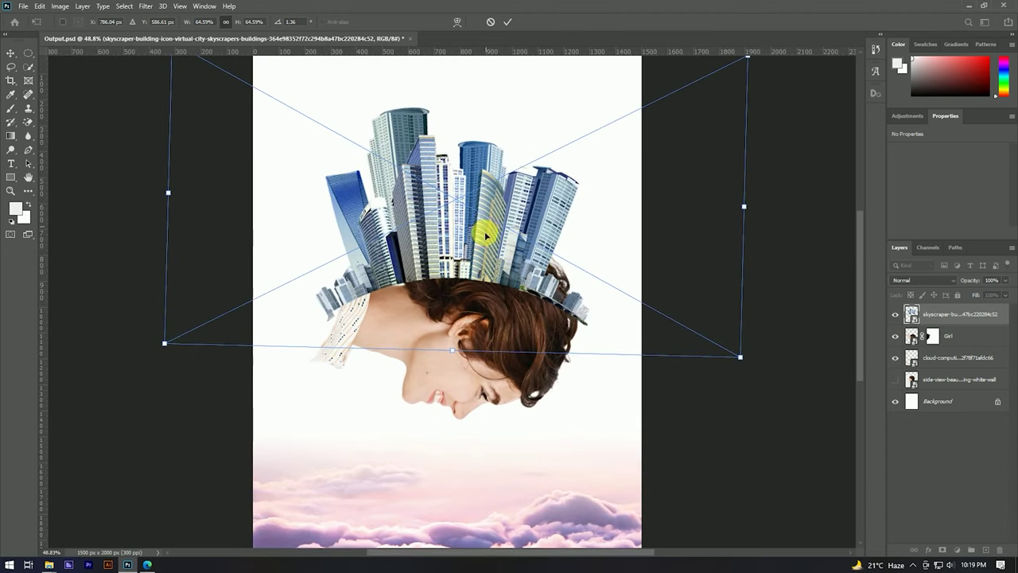
{"action": "left_click_drag", "start_coordinate": [486, 236], "coordinate": [480, 253]}
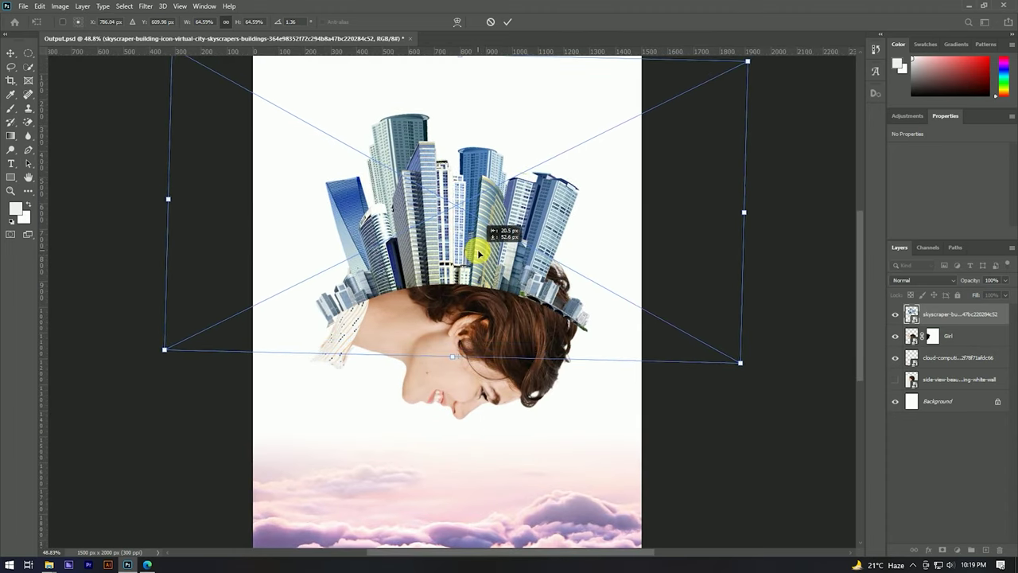
{"action": "left_click_drag", "start_coordinate": [748, 369], "coordinate": [753, 357]}
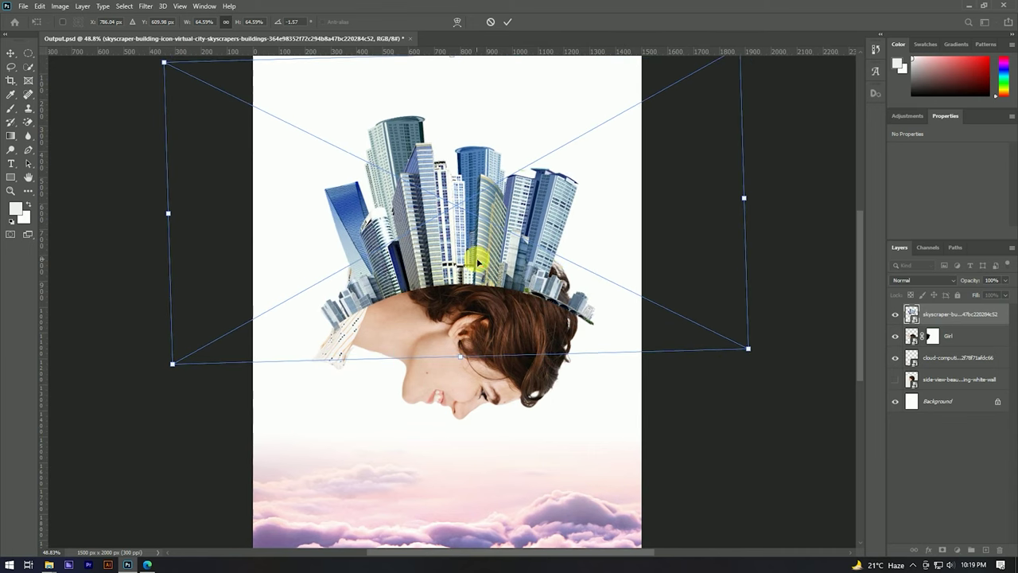
{"action": "left_click_drag", "start_coordinate": [477, 257], "coordinate": [469, 253]}
{"action": "mouse_move", "coordinate": [500, 145]}
{"action": "left_mouse_down"}
{"action": "mouse_move", "coordinate": [477, 227]}
{"action": "mouse_move", "coordinate": [505, 163]}
{"action": "left_mouse_up"}
{"action": "left_click", "coordinate": [508, 22]}
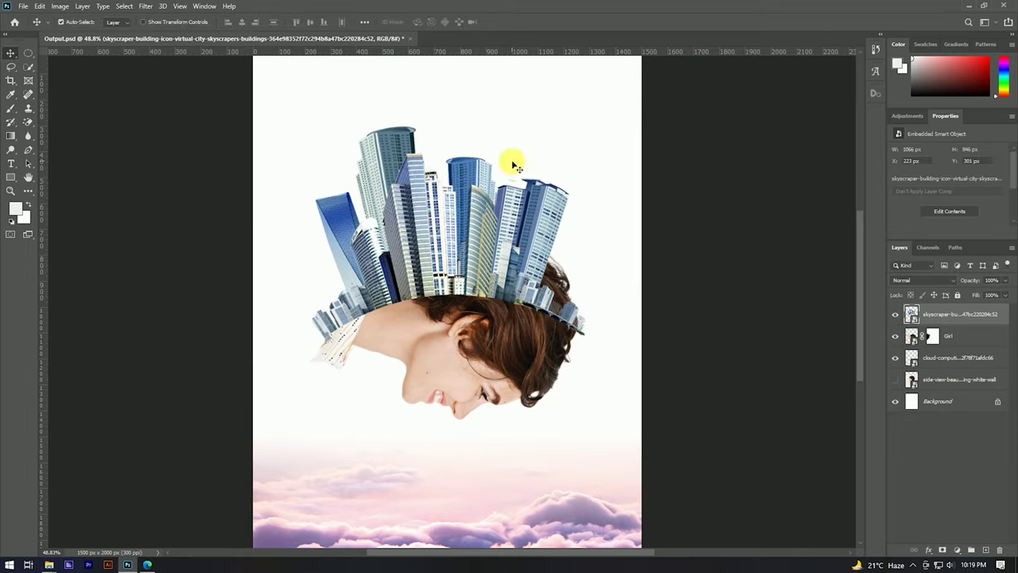
Rename the skyscraper layer to Building1
{"action": "scroll", "coordinate": [515, 165], "scroll_direction": "up", "scroll_amount": 2}
{"action": "scroll", "coordinate": [455, 212], "scroll_direction": "down", "scroll_amount": 4}
{"action": "scroll", "coordinate": [466, 228], "scroll_direction": "up", "scroll_amount": 4}
{"action": "type", "text": "Building"}
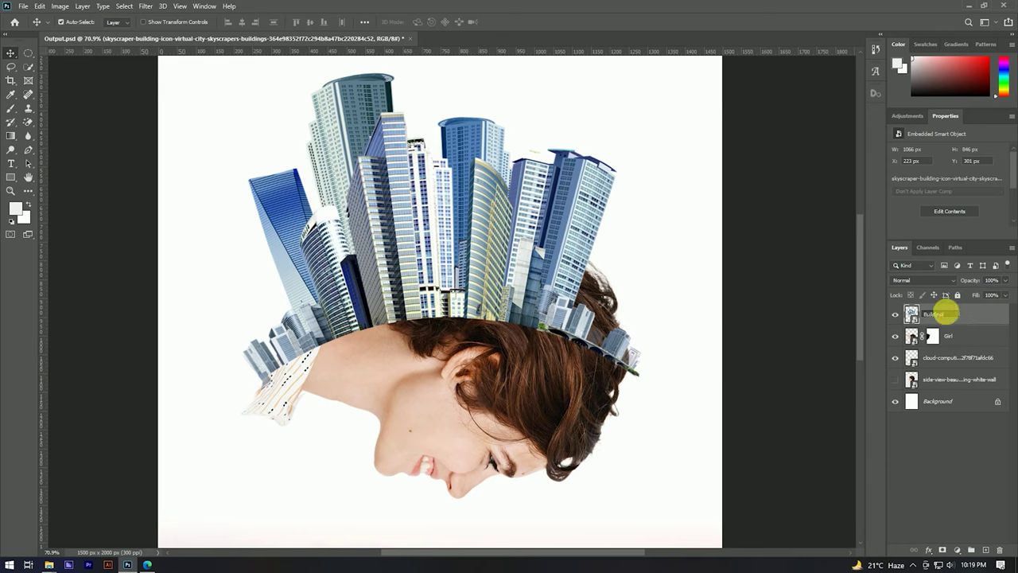
{"action": "key", "text": "Return"}
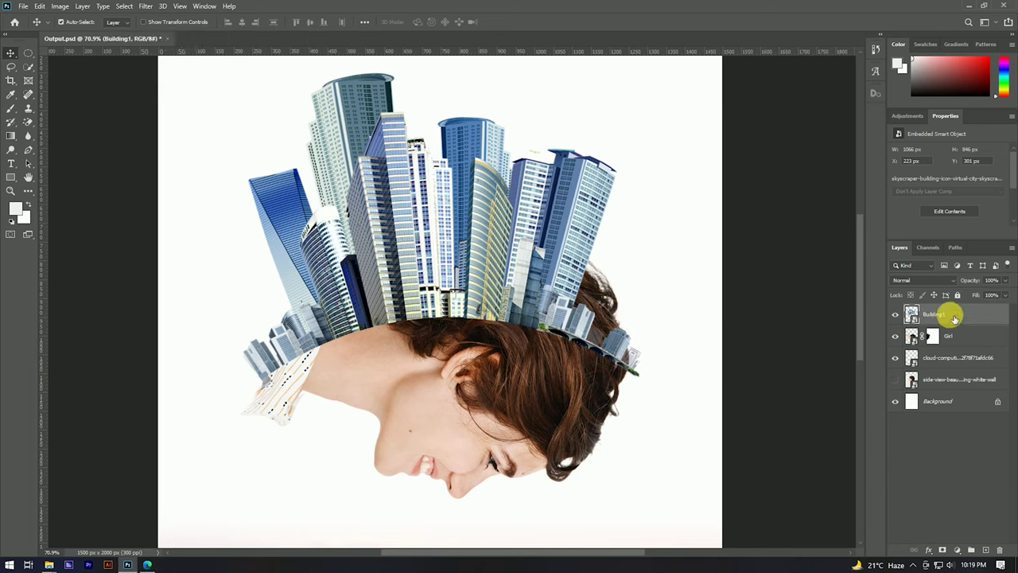
{"action": "scroll", "coordinate": [602, 281], "scroll_direction": "down", "scroll_amount": 3}
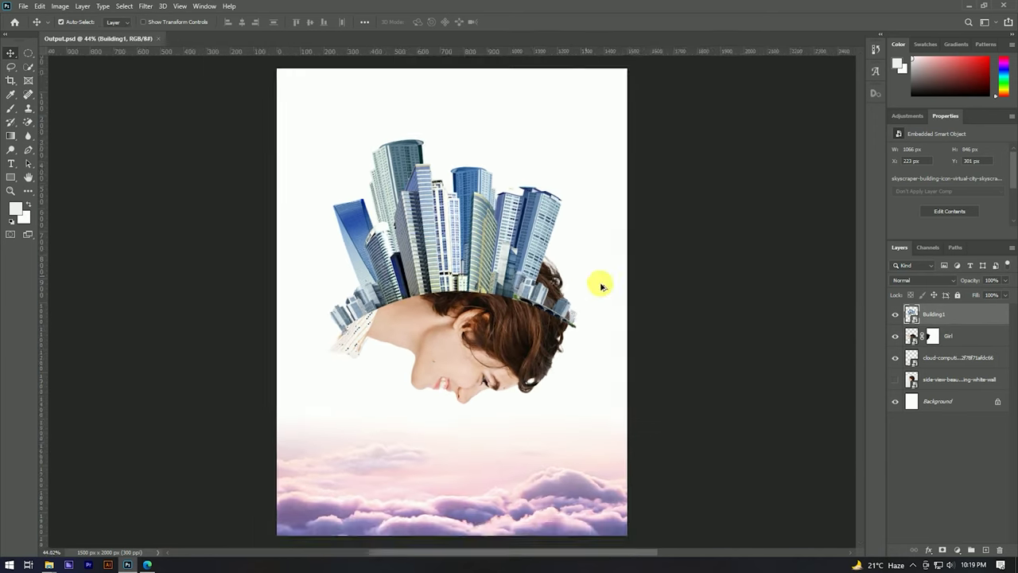
Add a mask to Building1 and brush away buildings over the hair and left of the shoulder
{"action": "left_click", "coordinate": [943, 551]}
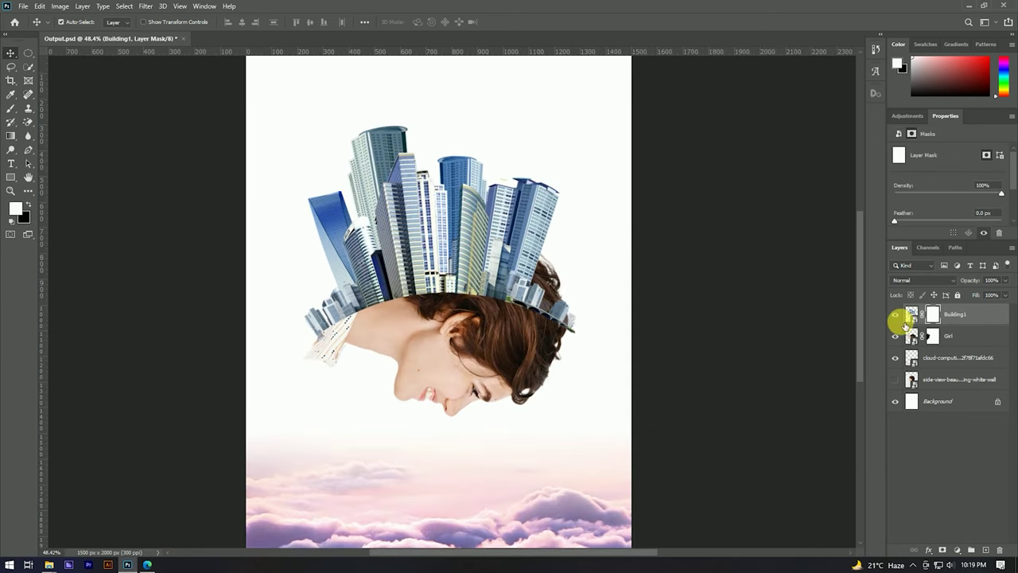
{"action": "left_click", "coordinate": [14, 111]}
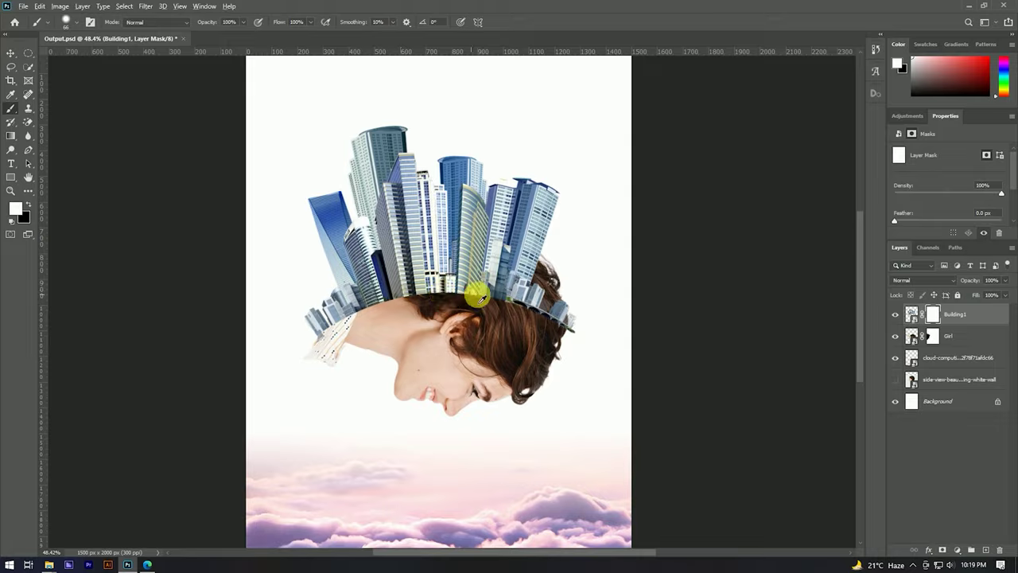
{"action": "scroll", "coordinate": [477, 296], "scroll_direction": "up", "scroll_amount": 5}
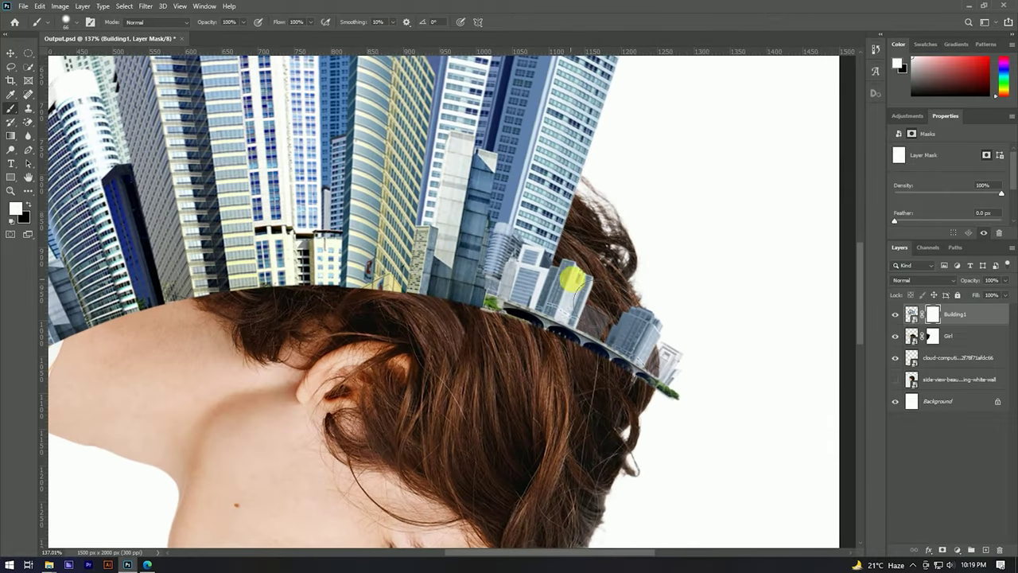
{"action": "left_click", "coordinate": [10, 195]}
{"action": "mouse_move", "coordinate": [592, 270]}
{"action": "left_mouse_down"}
{"action": "mouse_move", "coordinate": [546, 318]}
{"action": "mouse_move", "coordinate": [586, 295]}
{"action": "mouse_move", "coordinate": [642, 303]}
{"action": "left_mouse_up"}
{"action": "scroll", "coordinate": [628, 318], "scroll_direction": "down", "scroll_amount": 5}
{"action": "scroll", "coordinate": [273, 345], "scroll_direction": "up", "scroll_amount": 3}
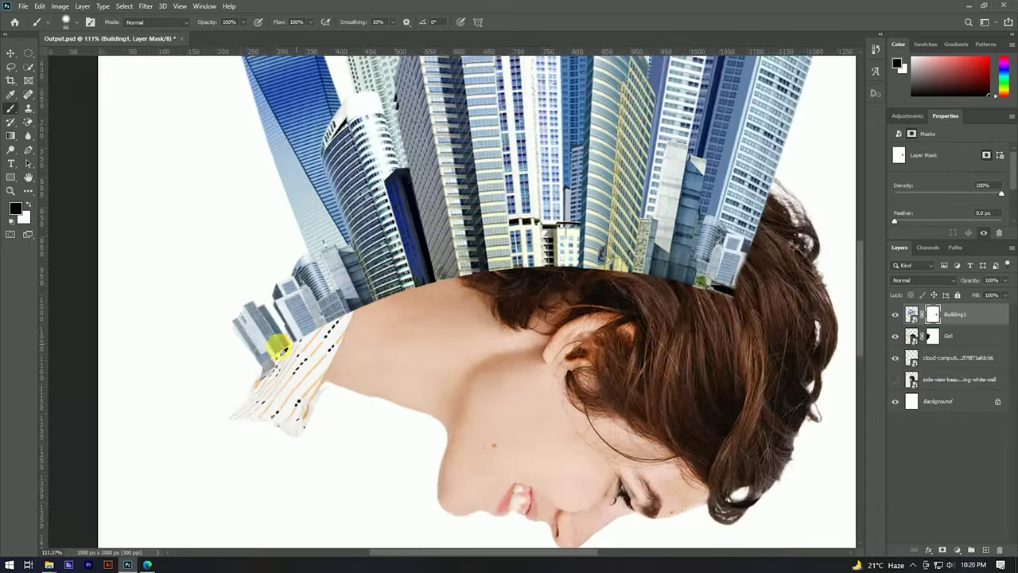
{"action": "scroll", "coordinate": [236, 295], "scroll_direction": "up", "scroll_amount": 2}
{"action": "mouse_move", "coordinate": [237, 305]}
{"action": "left_mouse_down"}
{"action": "mouse_move", "coordinate": [243, 313]}
{"action": "mouse_move", "coordinate": [273, 246]}
{"action": "mouse_move", "coordinate": [259, 373]}
{"action": "left_mouse_up"}
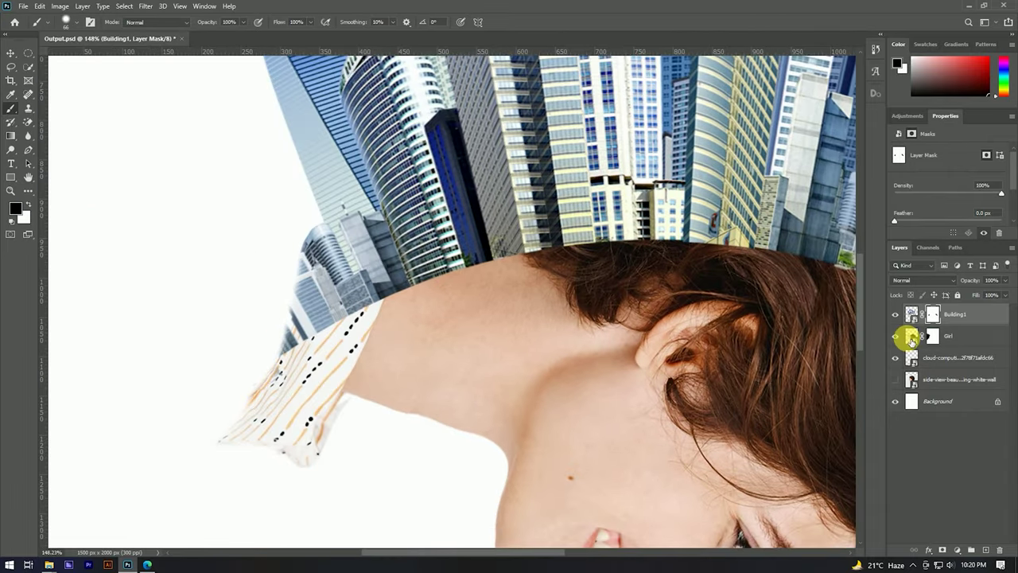
With a 145 px brush, mask the building base over the hair and shirt collar
{"action": "left_click", "coordinate": [914, 335]}
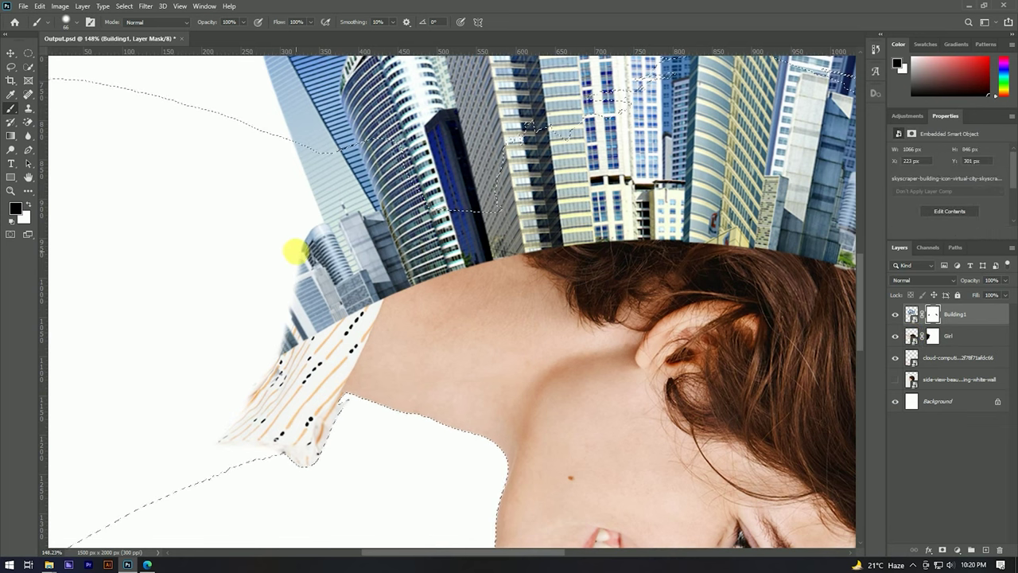
{"action": "mouse_move", "coordinate": [284, 204]}
{"action": "left_mouse_down"}
{"action": "mouse_move", "coordinate": [309, 254]}
{"action": "mouse_move", "coordinate": [282, 321]}
{"action": "mouse_move", "coordinate": [289, 236]}
{"action": "mouse_move", "coordinate": [272, 419]}
{"action": "left_mouse_up"}
{"action": "scroll", "coordinate": [390, 356], "scroll_direction": "down", "scroll_amount": 2}
{"action": "scroll", "coordinate": [477, 350], "scroll_direction": "down", "scroll_amount": 3}
{"action": "scroll", "coordinate": [570, 334], "scroll_direction": "up", "scroll_amount": 4}
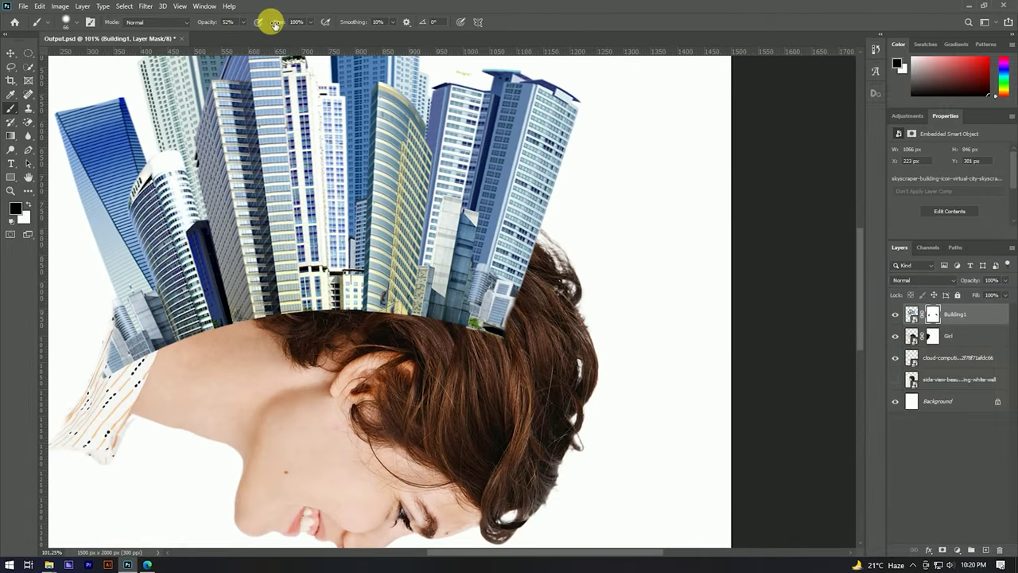
{"action": "scroll", "coordinate": [284, 292], "scroll_direction": "up", "scroll_amount": 3}
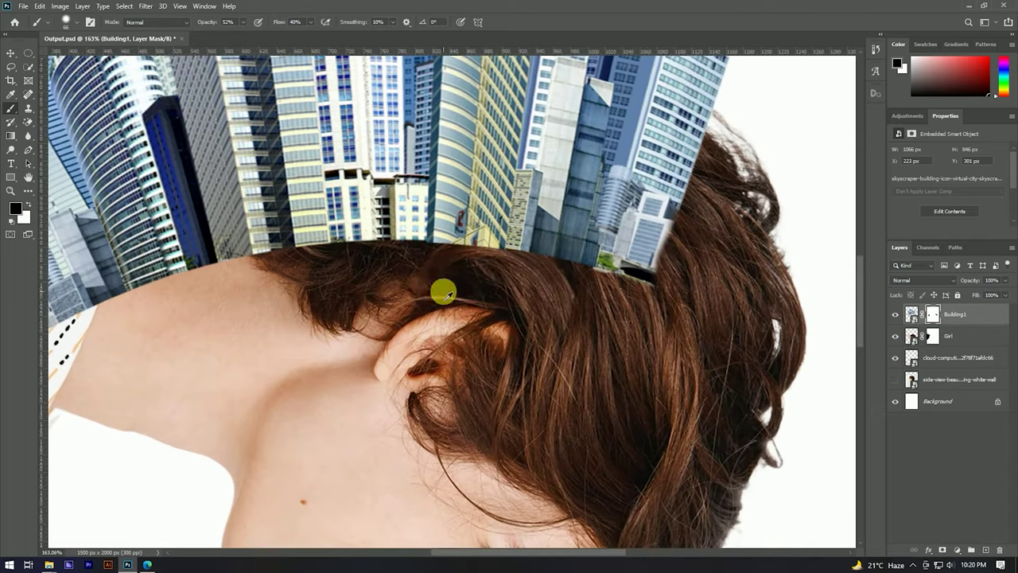
{"action": "left_click_drag", "start_coordinate": [443, 292], "coordinate": [502, 314]}
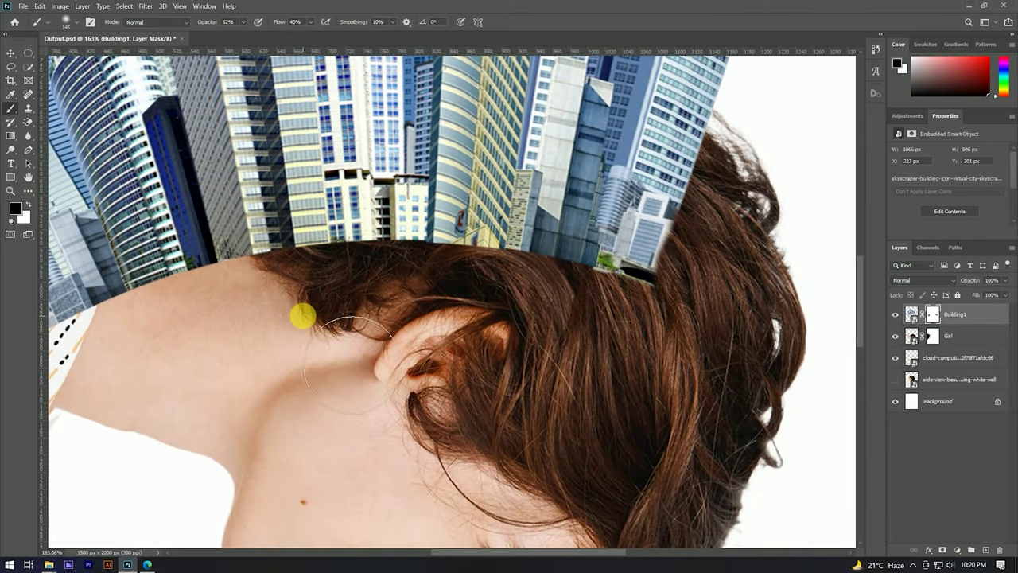
{"action": "mouse_move", "coordinate": [533, 275]}
{"action": "left_mouse_down"}
{"action": "mouse_move", "coordinate": [243, 259]}
{"action": "mouse_move", "coordinate": [370, 271]}
{"action": "mouse_move", "coordinate": [313, 278]}
{"action": "left_mouse_up"}
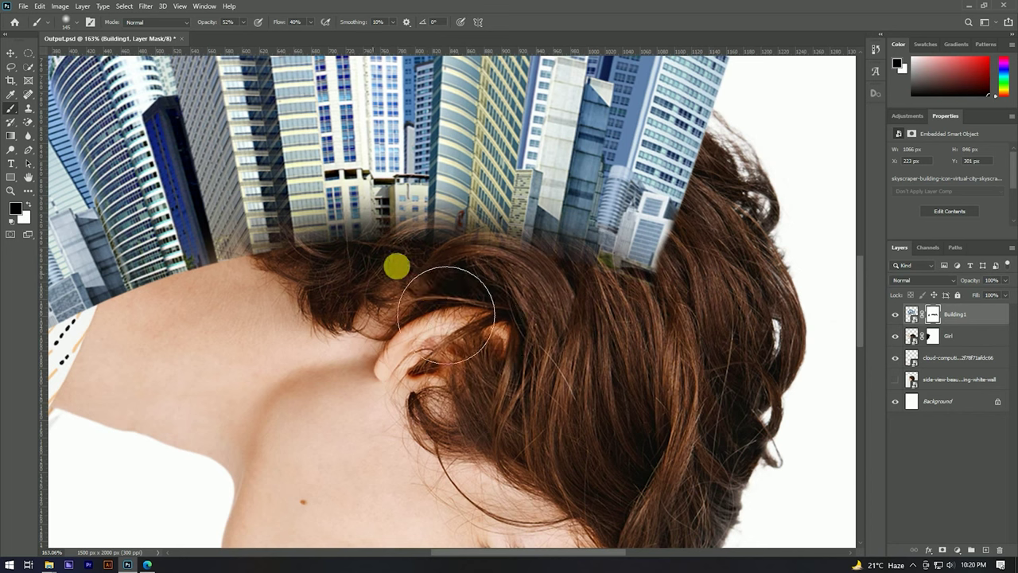
{"action": "left_click_drag", "start_coordinate": [160, 319], "coordinate": [447, 277]}
{"action": "left_click_drag", "start_coordinate": [302, 353], "coordinate": [330, 323]}
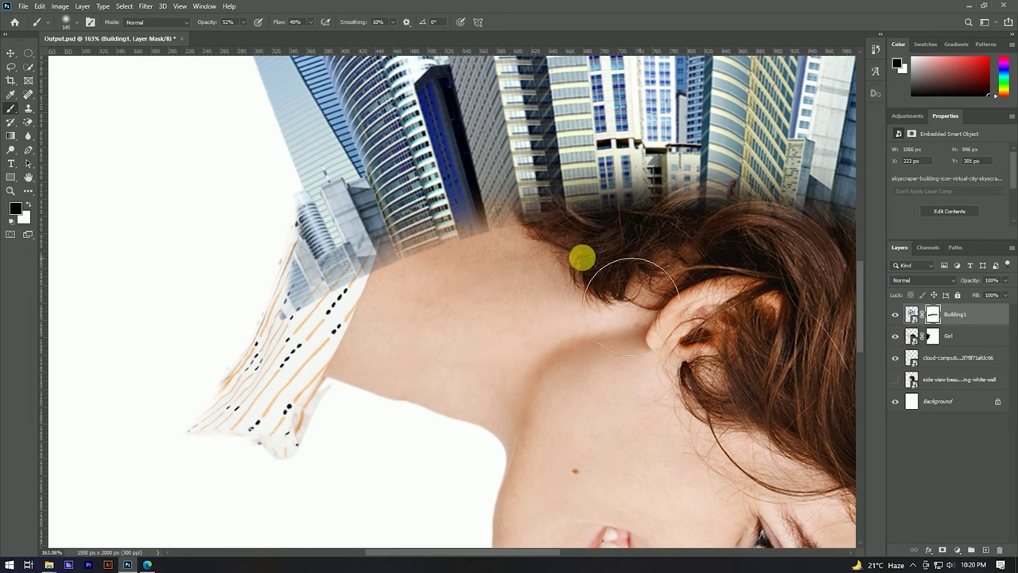
{"action": "mouse_move", "coordinate": [352, 302]}
{"action": "left_mouse_down"}
{"action": "mouse_move", "coordinate": [357, 311]}
{"action": "mouse_move", "coordinate": [289, 311]}
{"action": "mouse_move", "coordinate": [284, 341]}
{"action": "left_mouse_up"}
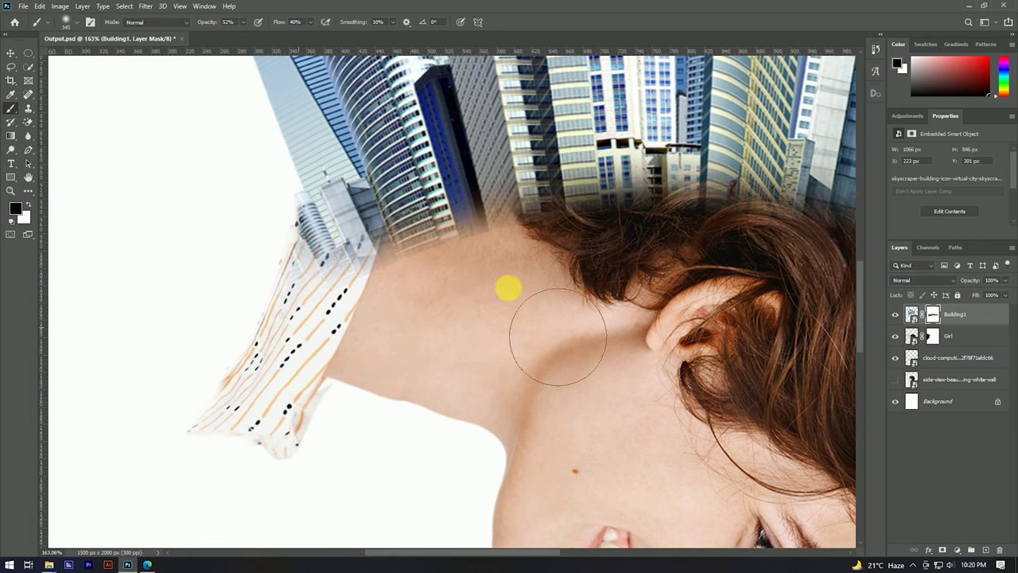
Blend the building base into the hair and reveal more hair near the ear
{"action": "scroll", "coordinate": [537, 251], "scroll_direction": "right", "scroll_amount": 5}
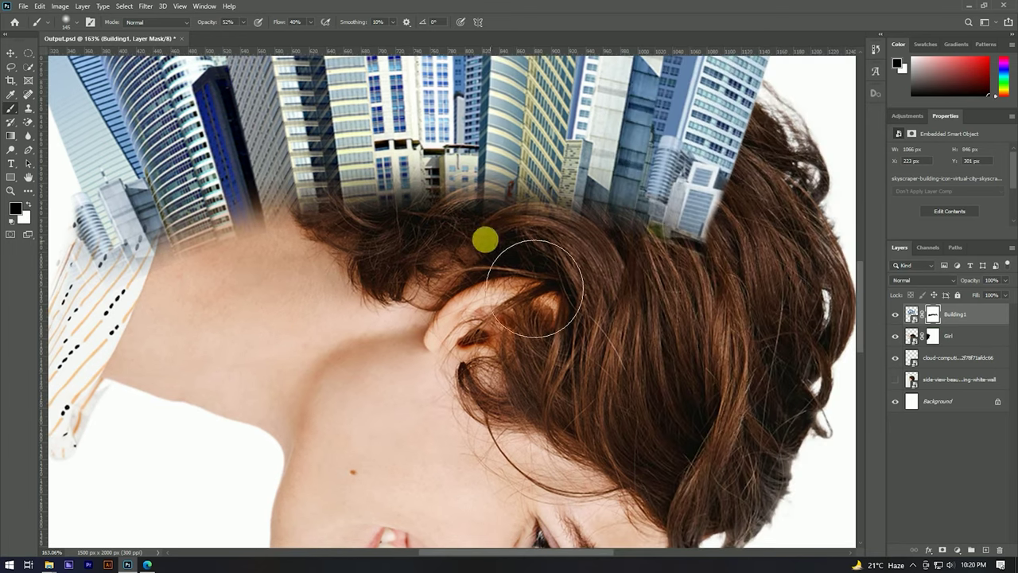
{"action": "mouse_move", "coordinate": [579, 300]}
{"action": "left_mouse_down"}
{"action": "mouse_move", "coordinate": [704, 329]}
{"action": "mouse_move", "coordinate": [648, 329]}
{"action": "mouse_move", "coordinate": [700, 319]}
{"action": "left_mouse_up"}
{"action": "scroll", "coordinate": [636, 306], "scroll_direction": "down", "scroll_amount": 3}
{"action": "scroll", "coordinate": [568, 293], "scroll_direction": "down", "scroll_amount": 3}
{"action": "scroll", "coordinate": [517, 291], "scroll_direction": "up", "scroll_amount": 2}
{"action": "scroll", "coordinate": [467, 318], "scroll_direction": "up", "scroll_amount": 2}
{"action": "mouse_move", "coordinate": [467, 334]}
{"action": "left_mouse_down"}
{"action": "mouse_move", "coordinate": [353, 332]}
{"action": "mouse_move", "coordinate": [311, 363]}
{"action": "left_mouse_up"}
{"action": "scroll", "coordinate": [595, 298], "scroll_direction": "down", "scroll_amount": 2}
{"action": "scroll", "coordinate": [606, 314], "scroll_direction": "down", "scroll_amount": 2}
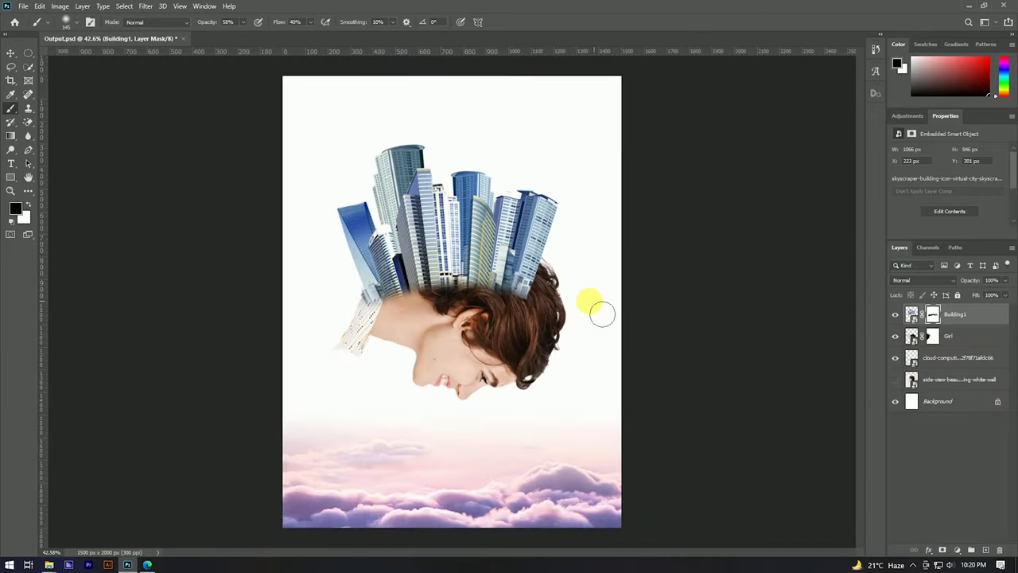
{"action": "scroll", "coordinate": [373, 318], "scroll_direction": "up", "scroll_amount": 3}
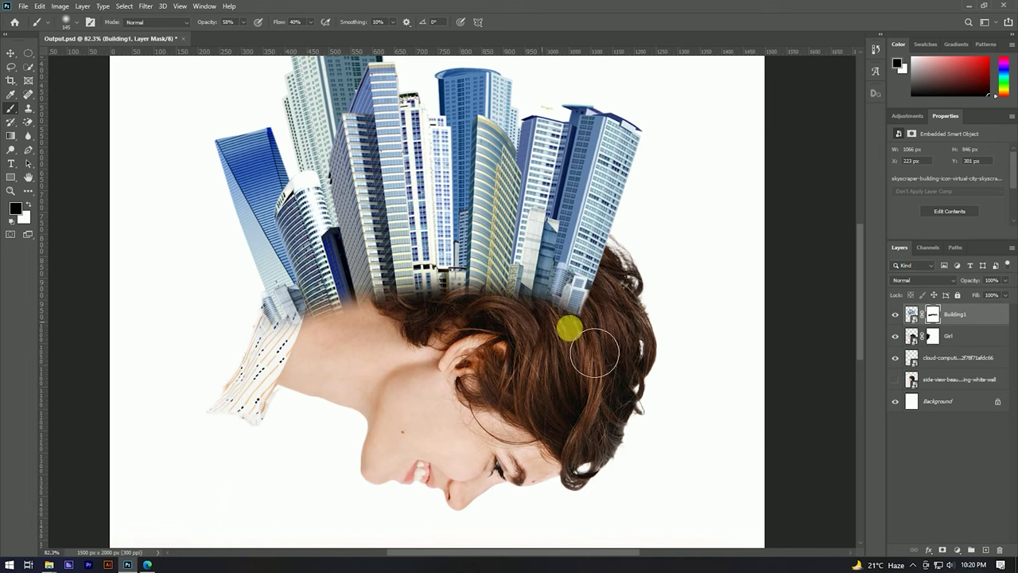
{"action": "scroll", "coordinate": [596, 295], "scroll_direction": "down", "scroll_amount": 1}
{"action": "scroll", "coordinate": [556, 279], "scroll_direction": "down", "scroll_amount": 2}
{"action": "scroll", "coordinate": [413, 307], "scroll_direction": "up", "scroll_amount": 3}
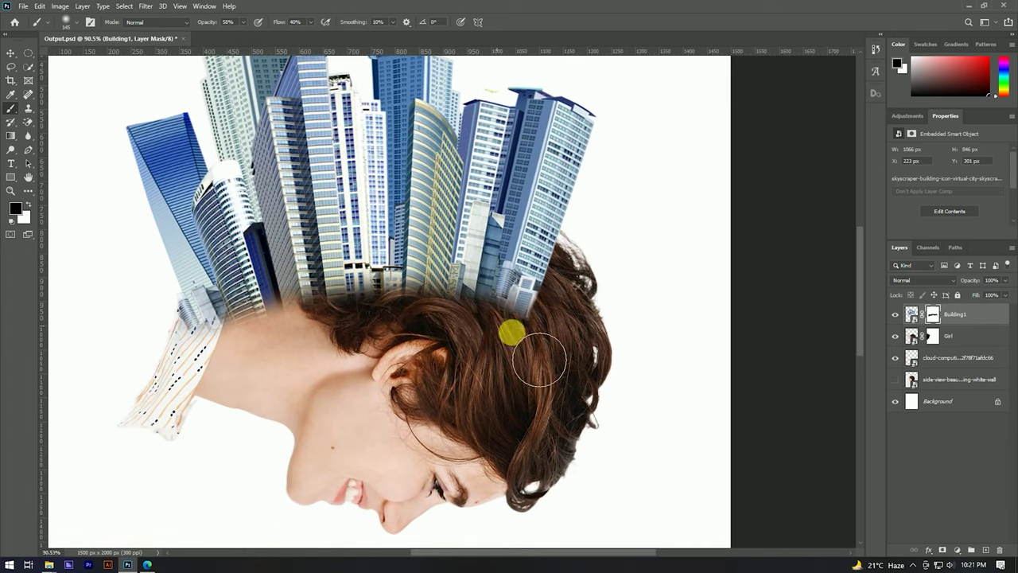
{"action": "scroll", "coordinate": [675, 241], "scroll_direction": "down", "scroll_amount": 2}
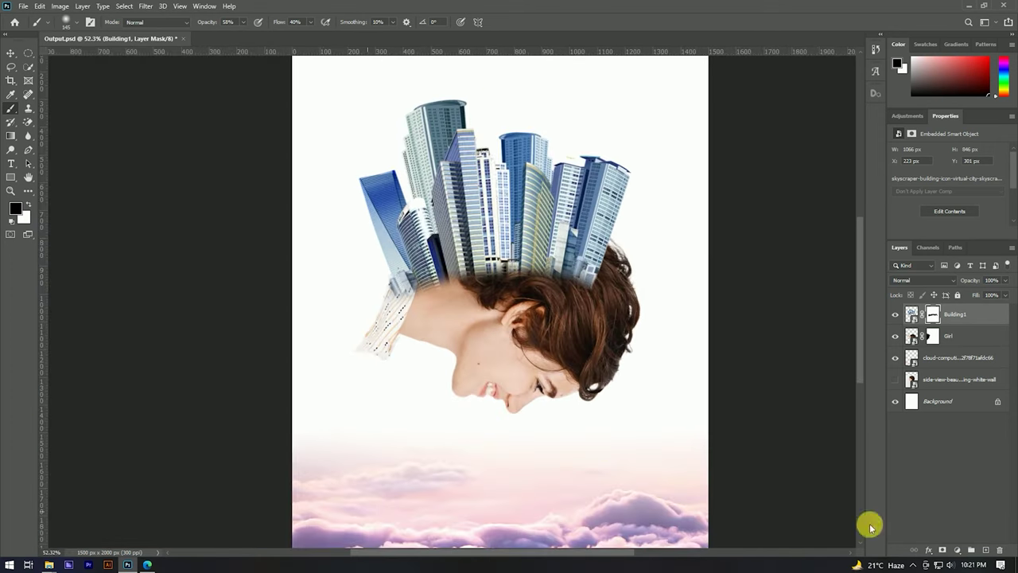
{"action": "scroll", "coordinate": [467, 340], "scroll_direction": "up", "scroll_amount": 2}
{"action": "scroll", "coordinate": [466, 307], "scroll_direction": "down", "scroll_amount": 1}
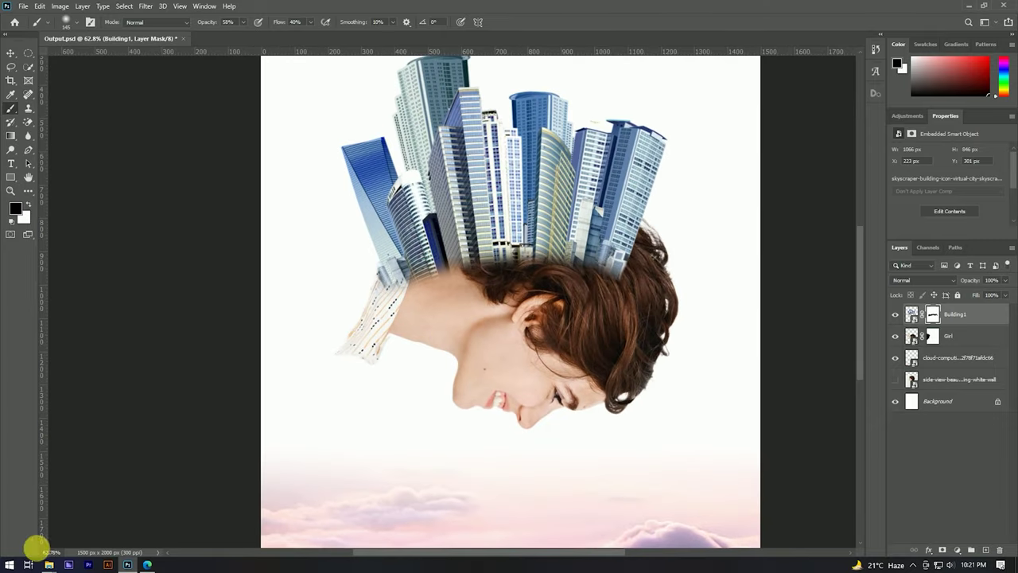
Drag the city skyline image from the source folder onto the canvas, moving it up-left
{"action": "mouse_move", "coordinate": [49, 564]}
{"action": "left_click", "coordinate": [48, 521]}
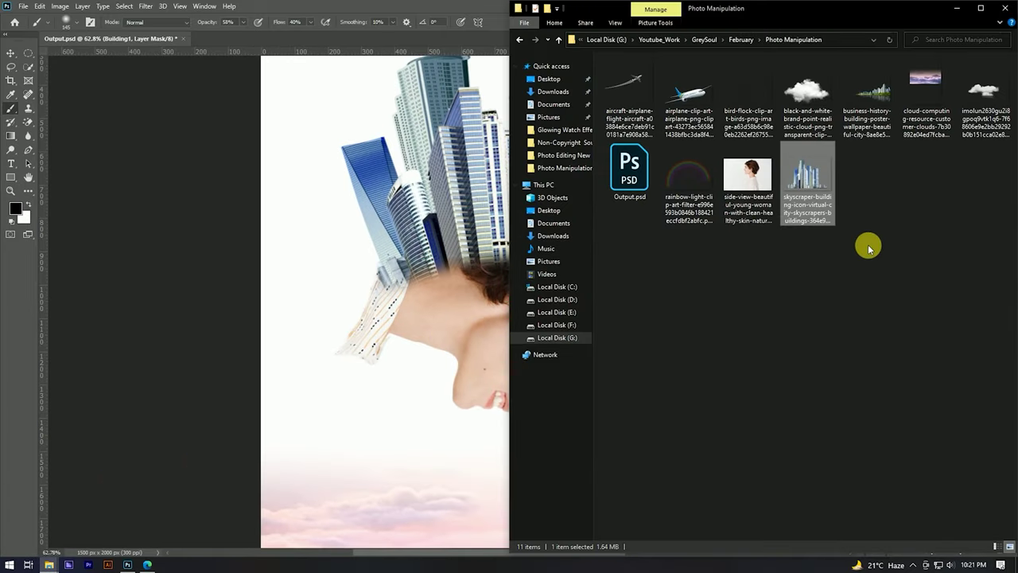
{"action": "left_click_drag", "start_coordinate": [873, 102], "coordinate": [421, 246]}
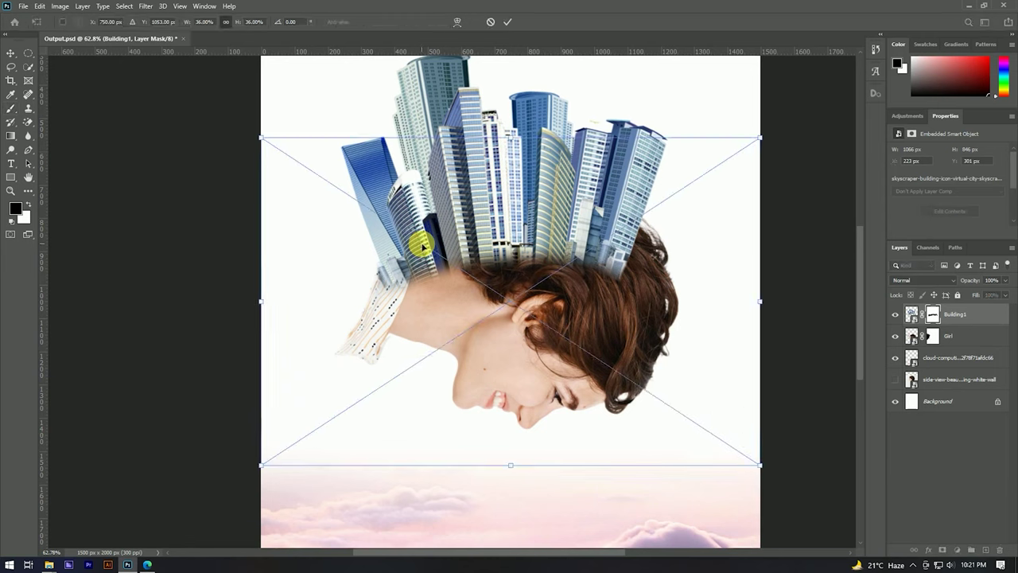
{"action": "mouse_move", "coordinate": [716, 322]}
{"action": "left_mouse_down"}
{"action": "mouse_move", "coordinate": [607, 274]}
{"action": "mouse_move", "coordinate": [595, 228]}
{"action": "mouse_move", "coordinate": [816, 218]}
{"action": "left_mouse_up"}
Enlarge the city image to about 66% and curve it around the head with an Arc warp
{"action": "left_click_drag", "start_coordinate": [716, 243], "coordinate": [570, 241]}
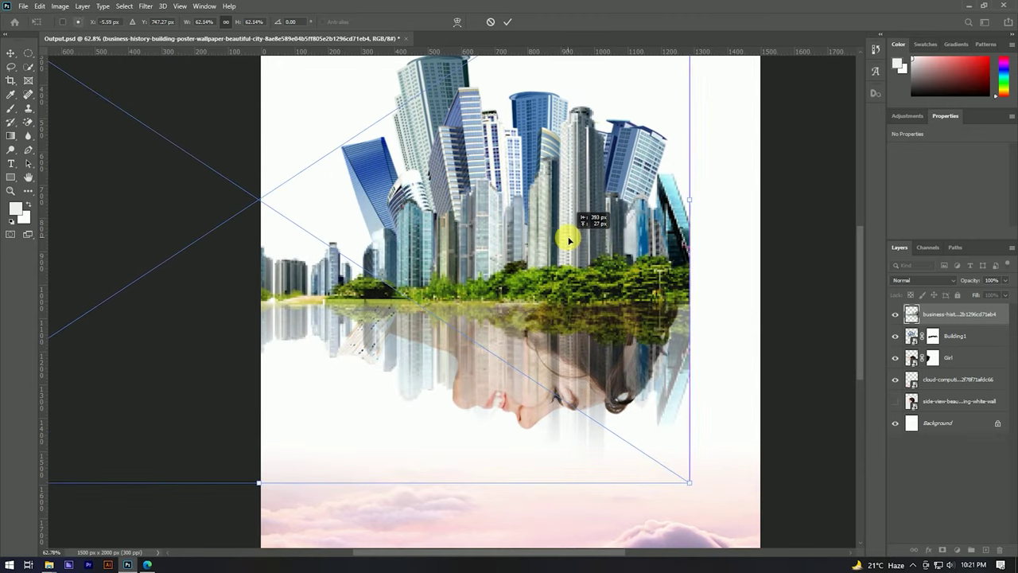
{"action": "left_click_drag", "start_coordinate": [706, 200], "coordinate": [720, 203]}
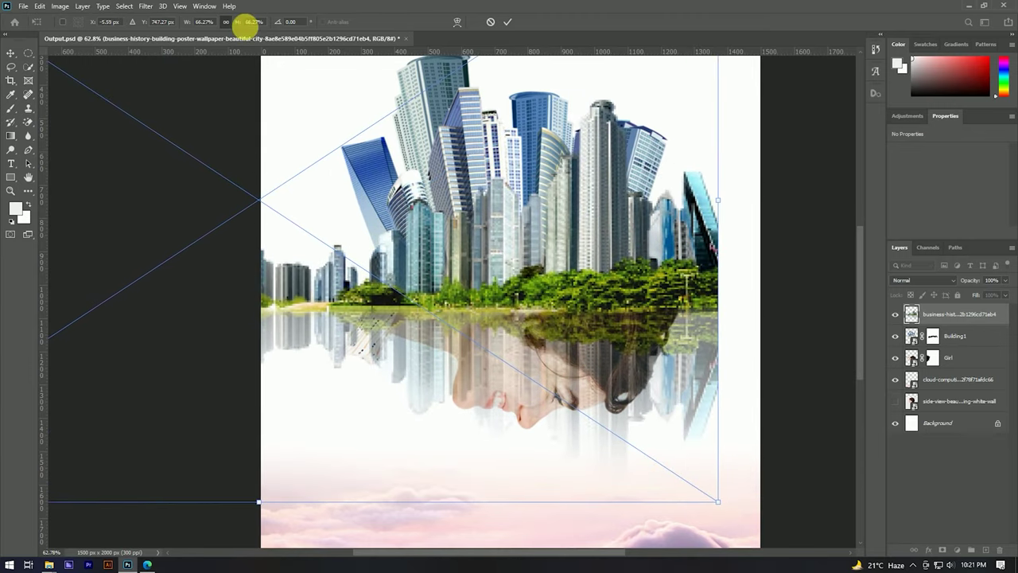
{"action": "left_click", "coordinate": [458, 22]}
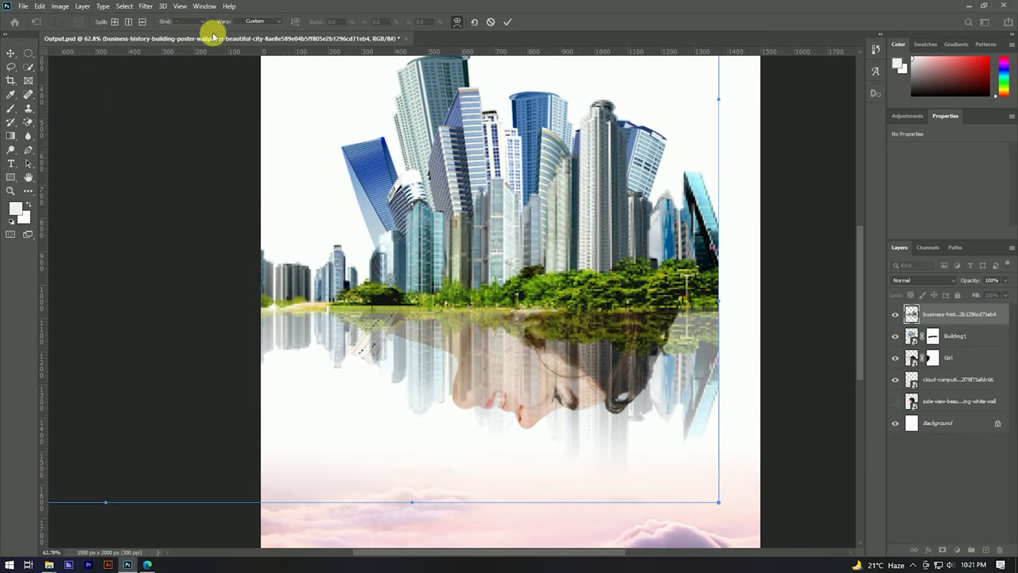
{"action": "left_click", "coordinate": [278, 22]}
{"action": "left_click", "coordinate": [260, 46]}
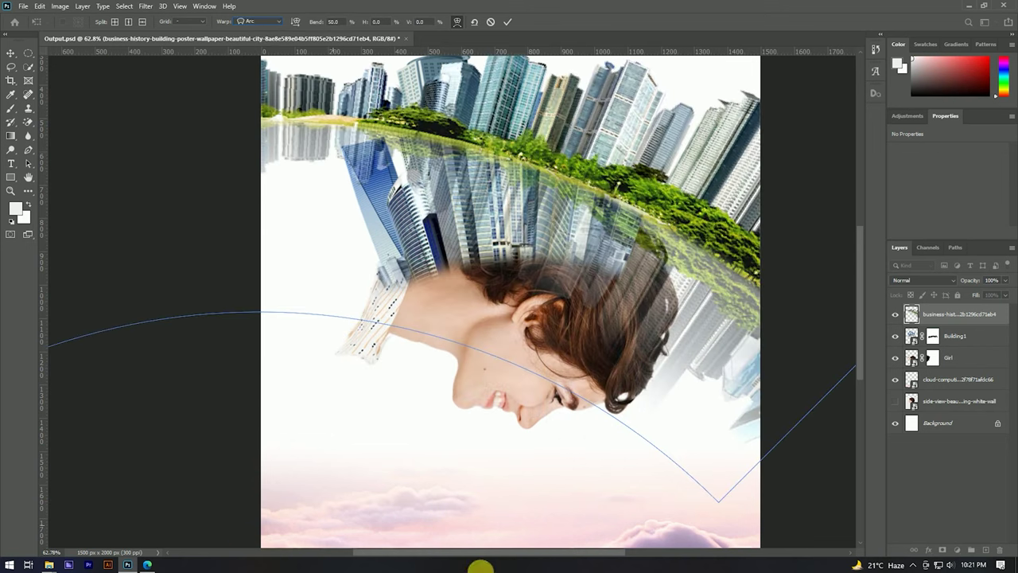
{"action": "left_click_drag", "start_coordinate": [704, 160], "coordinate": [549, 170]}
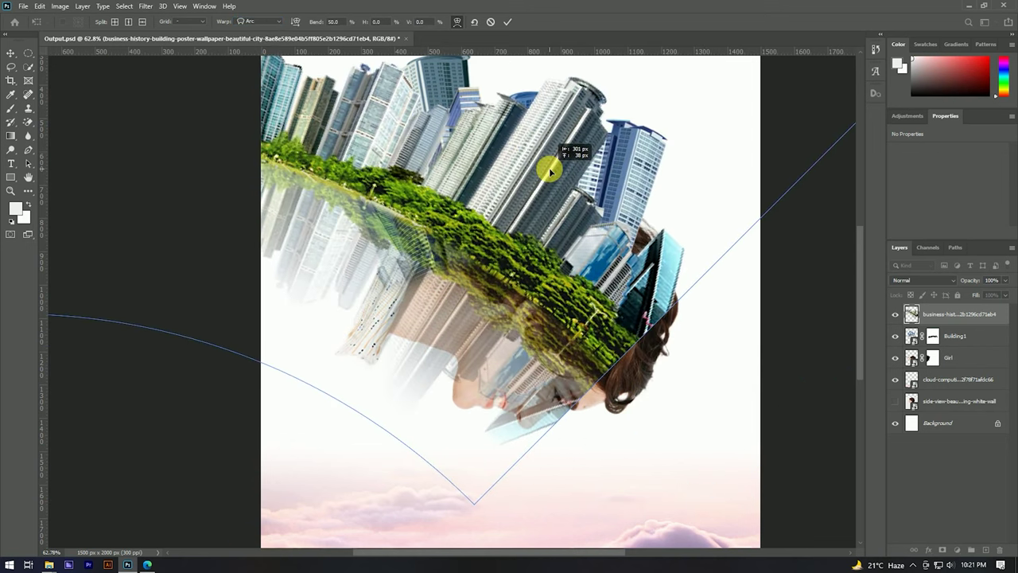
{"action": "left_click", "coordinate": [508, 21]}
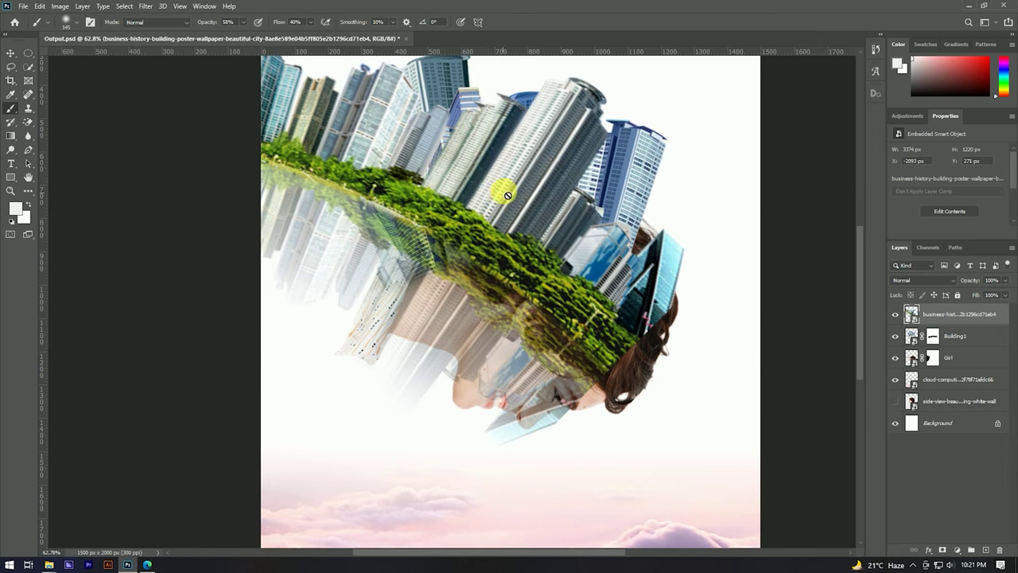
{"action": "left_click", "coordinate": [18, 55]}
Flip the city image horizontally, rotate it and set its width to 205%
{"action": "key", "text": "ctrl+t"}
{"action": "right_click", "coordinate": [479, 183]}
{"action": "left_click", "coordinate": [503, 344]}
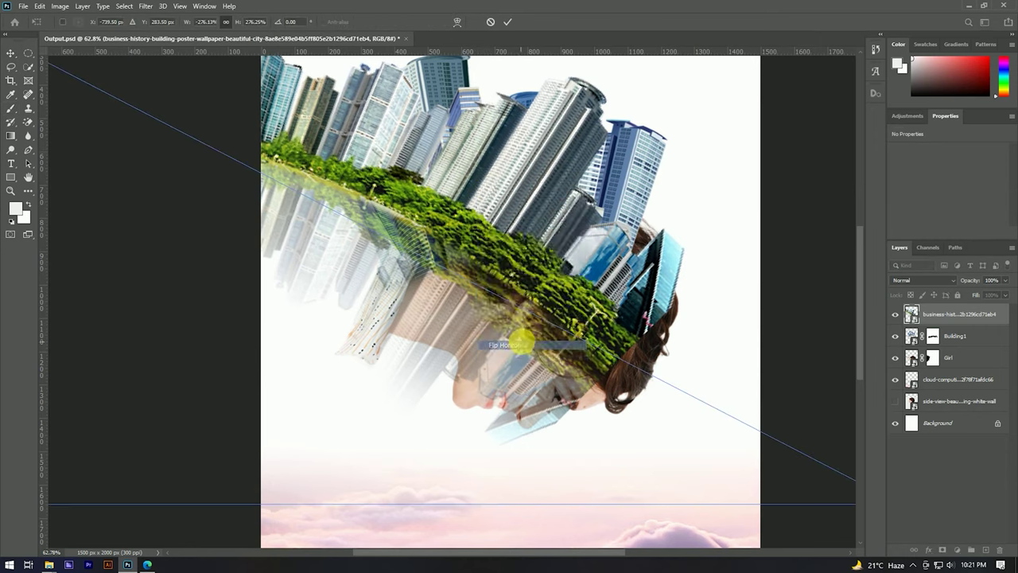
{"action": "scroll", "coordinate": [480, 235], "scroll_direction": "down", "scroll_amount": 5}
{"action": "left_click_drag", "start_coordinate": [324, 233], "coordinate": [539, 236]}
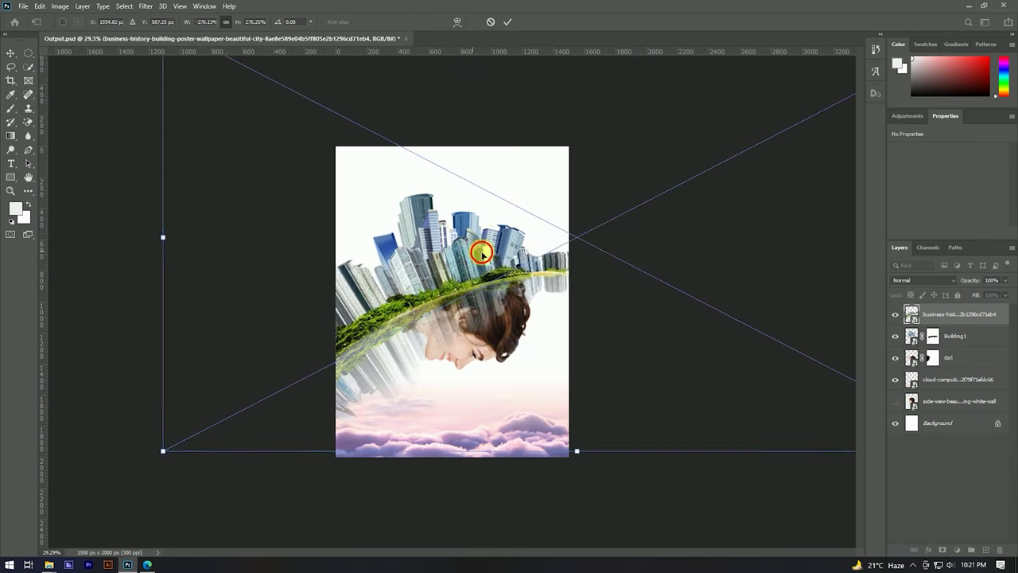
{"action": "scroll", "coordinate": [392, 221], "scroll_direction": "down", "scroll_amount": 1}
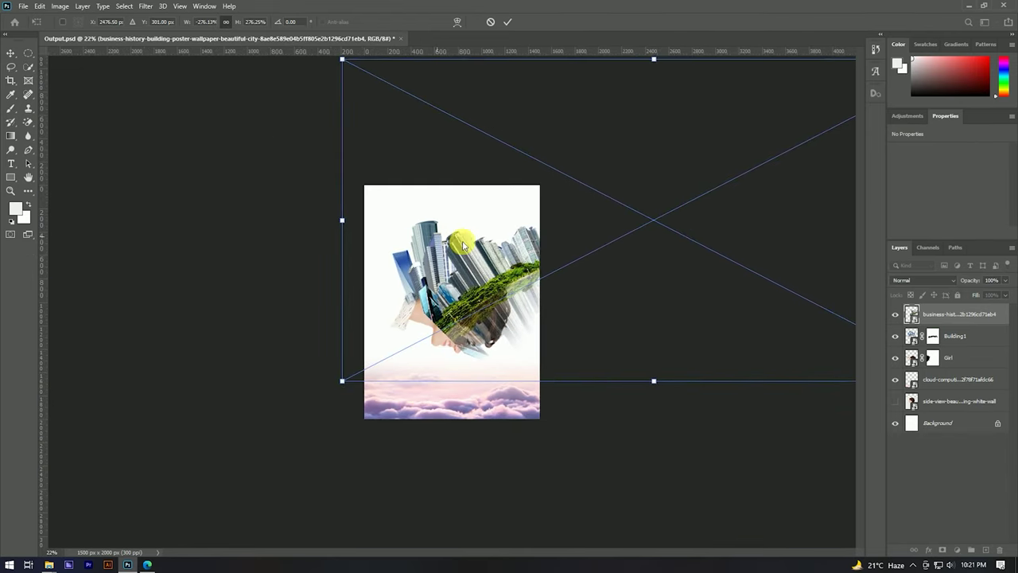
{"action": "scroll", "coordinate": [436, 283], "scroll_direction": "down", "scroll_amount": 2}
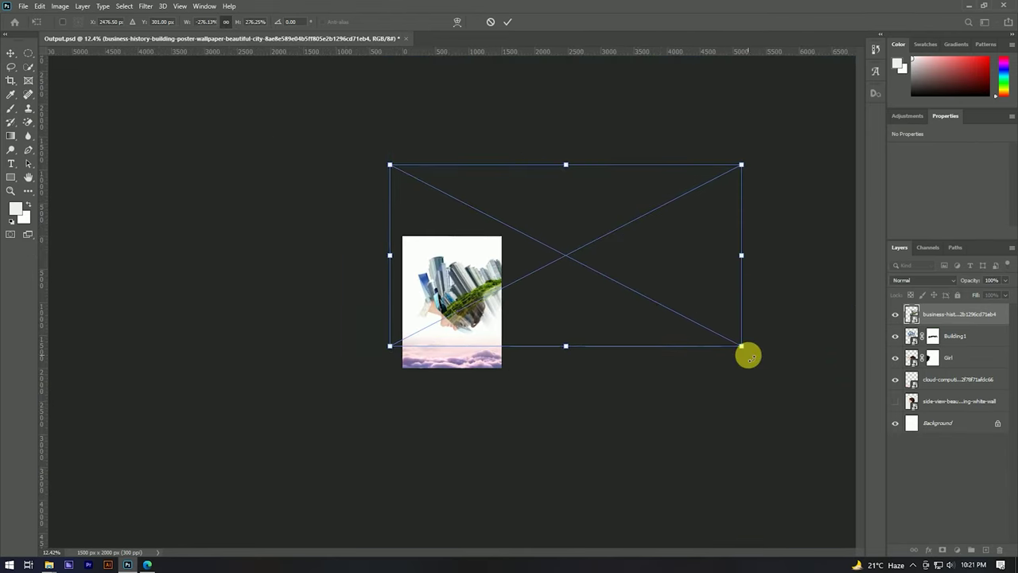
{"action": "left_click_drag", "start_coordinate": [747, 356], "coordinate": [656, 446]}
{"action": "left_click_drag", "start_coordinate": [489, 257], "coordinate": [503, 327]}
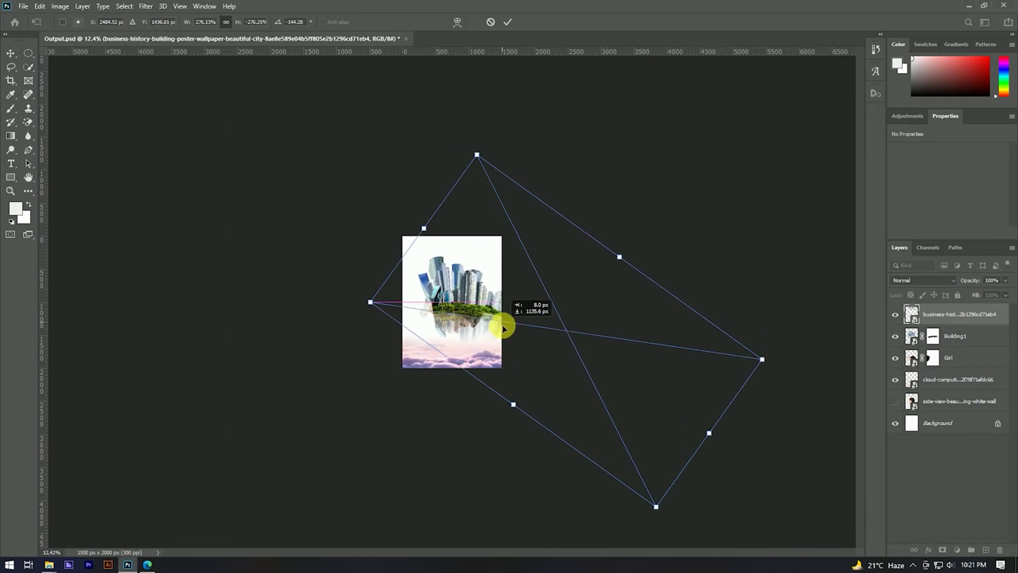
{"action": "scroll", "coordinate": [503, 328], "scroll_direction": "up", "scroll_amount": 1}
{"action": "scroll", "coordinate": [501, 302], "scroll_direction": "up", "scroll_amount": 2}
{"action": "scroll", "coordinate": [497, 282], "scroll_direction": "up", "scroll_amount": 2}
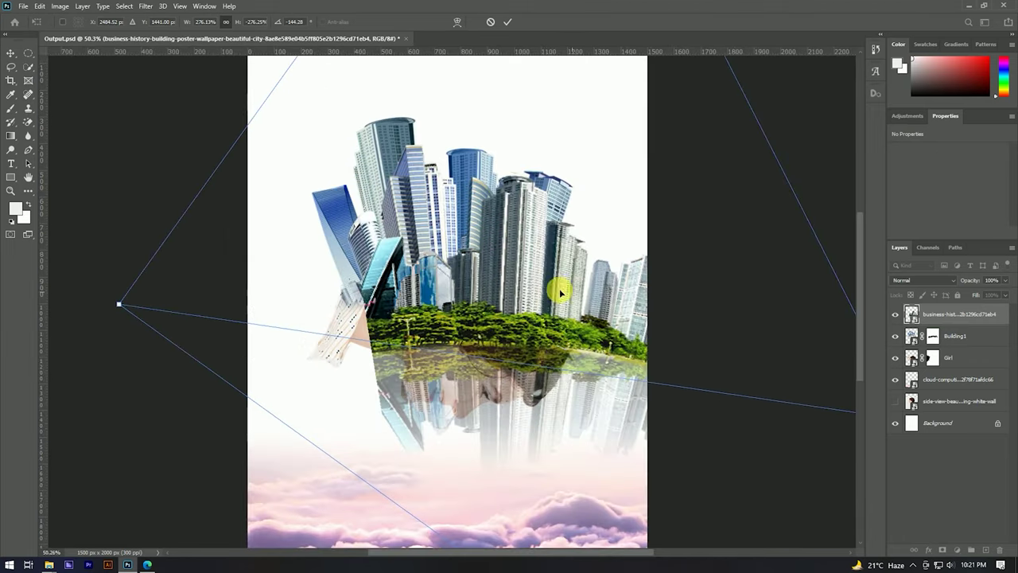
{"action": "left_click_drag", "start_coordinate": [560, 293], "coordinate": [591, 295]}
{"action": "scroll", "coordinate": [484, 216], "scroll_direction": "down", "scroll_amount": 1}
{"action": "scroll", "coordinate": [461, 262], "scroll_direction": "down", "scroll_amount": 1}
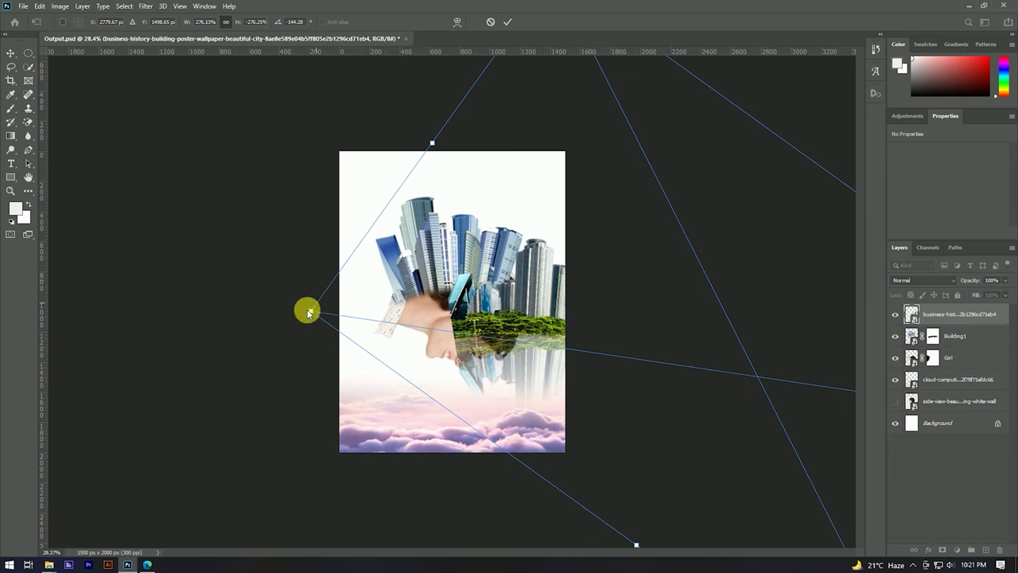
{"action": "left_click_drag", "start_coordinate": [310, 313], "coordinate": [435, 338]}
{"action": "scroll", "coordinate": [426, 255], "scroll_direction": "down", "scroll_amount": 1}
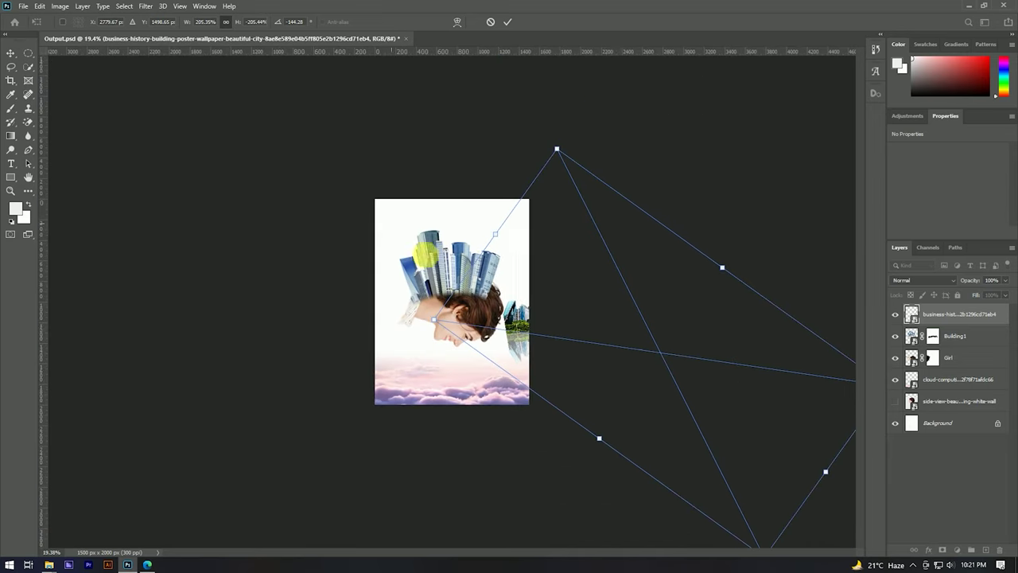
Reposition the city image over the head with a slight extra rotation
{"action": "left_click_drag", "start_coordinate": [727, 262], "coordinate": [461, 308]}
{"action": "left_click_drag", "start_coordinate": [835, 418], "coordinate": [814, 437]}
{"action": "left_click_drag", "start_coordinate": [500, 297], "coordinate": [476, 297]}
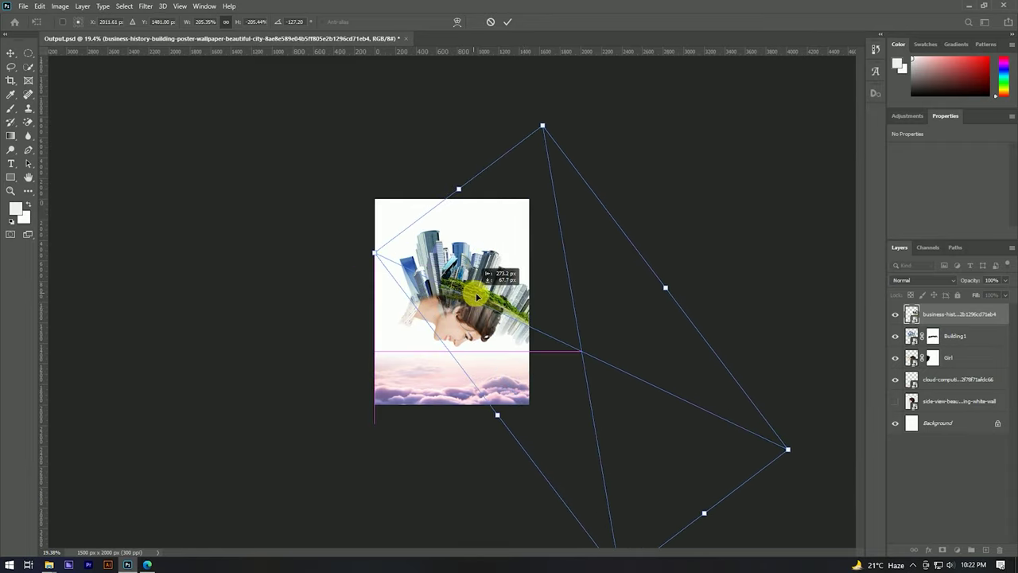
{"action": "scroll", "coordinate": [478, 296], "scroll_direction": "up", "scroll_amount": 3}
{"action": "scroll", "coordinate": [514, 264], "scroll_direction": "up", "scroll_amount": 3}
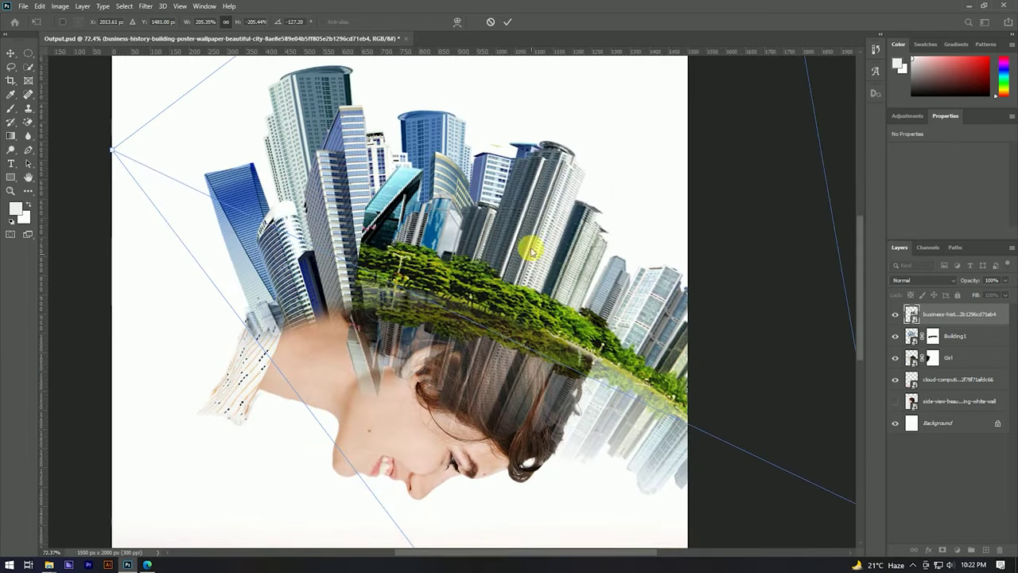
{"action": "scroll", "coordinate": [509, 195], "scroll_direction": "up", "scroll_amount": 1}
{"action": "left_click", "coordinate": [502, 22]}
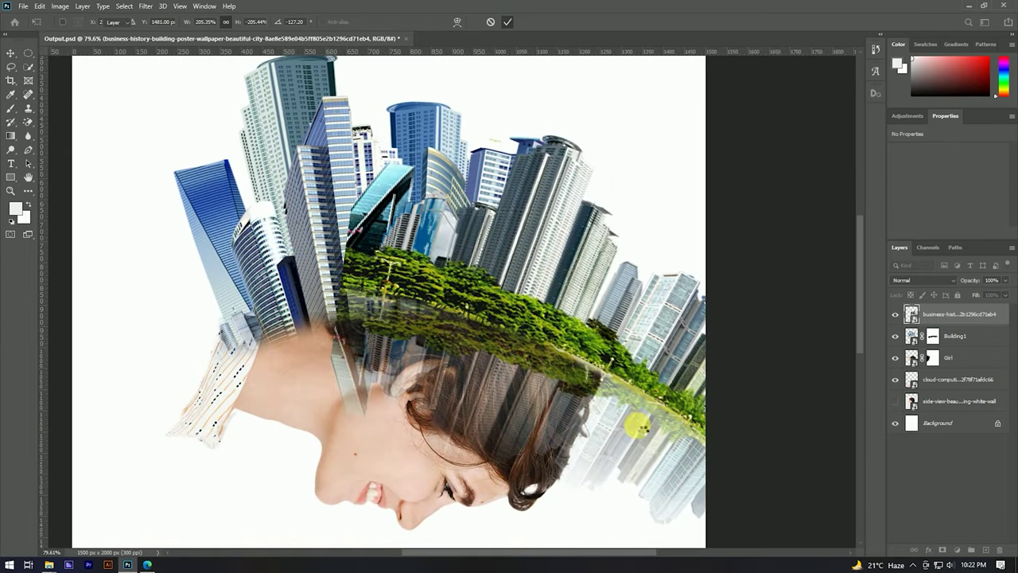
Rotate the city image to about -132.5° and shift it up and right
{"action": "scroll", "coordinate": [483, 290], "scroll_direction": "down", "scroll_amount": 3}
{"action": "key", "text": "ctrl+t"}
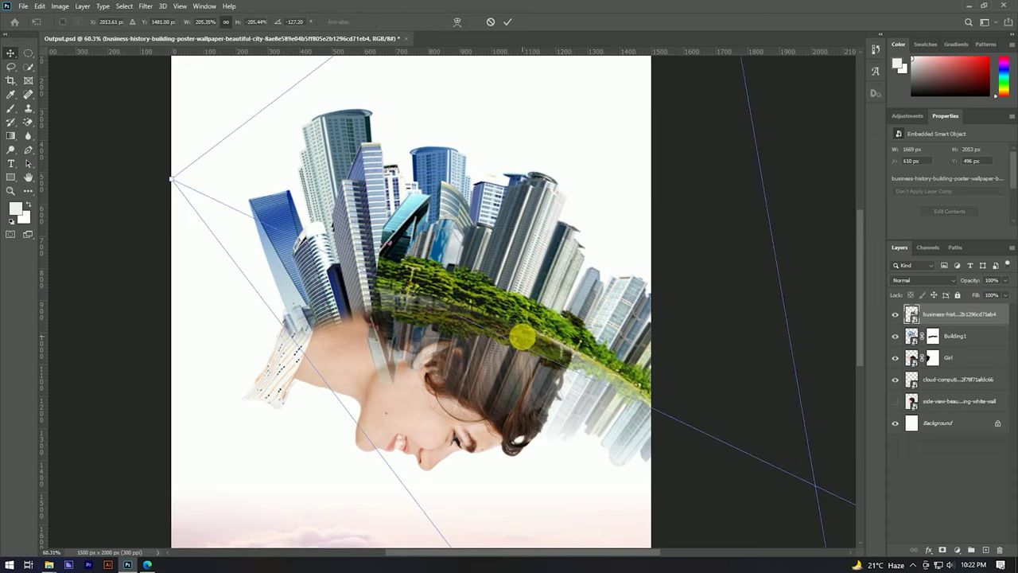
{"action": "scroll", "coordinate": [452, 288], "scroll_direction": "down", "scroll_amount": 5}
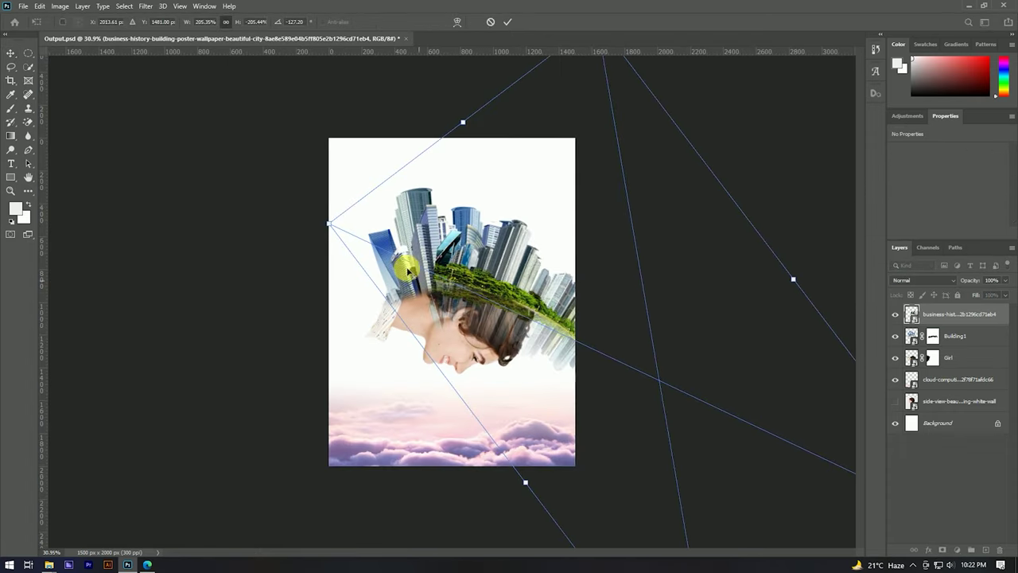
{"action": "scroll", "coordinate": [452, 288], "scroll_direction": "down", "scroll_amount": 2}
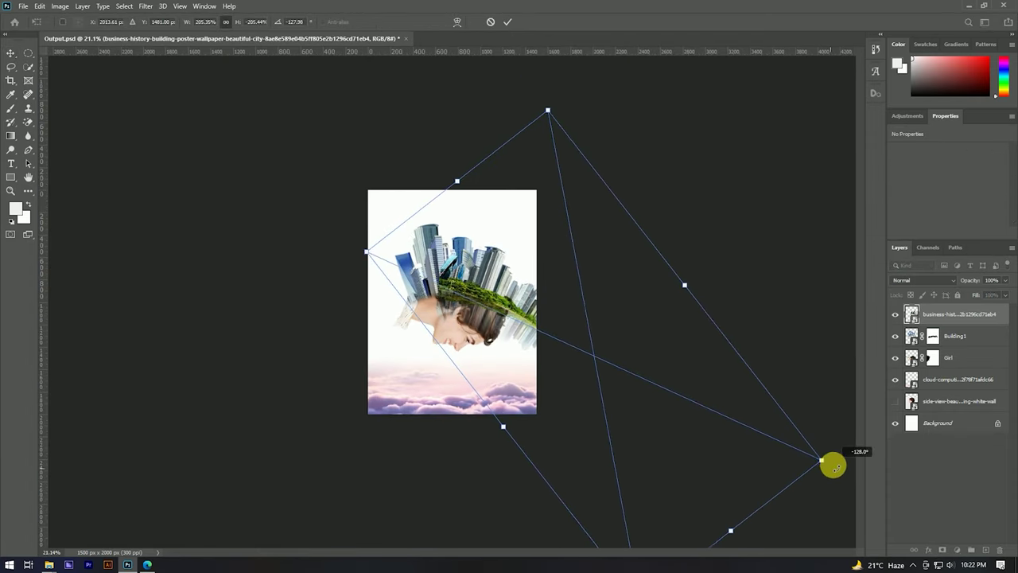
{"action": "left_click_drag", "start_coordinate": [829, 470], "coordinate": [831, 443]}
{"action": "scroll", "coordinate": [589, 359], "scroll_direction": "up", "scroll_amount": 6}
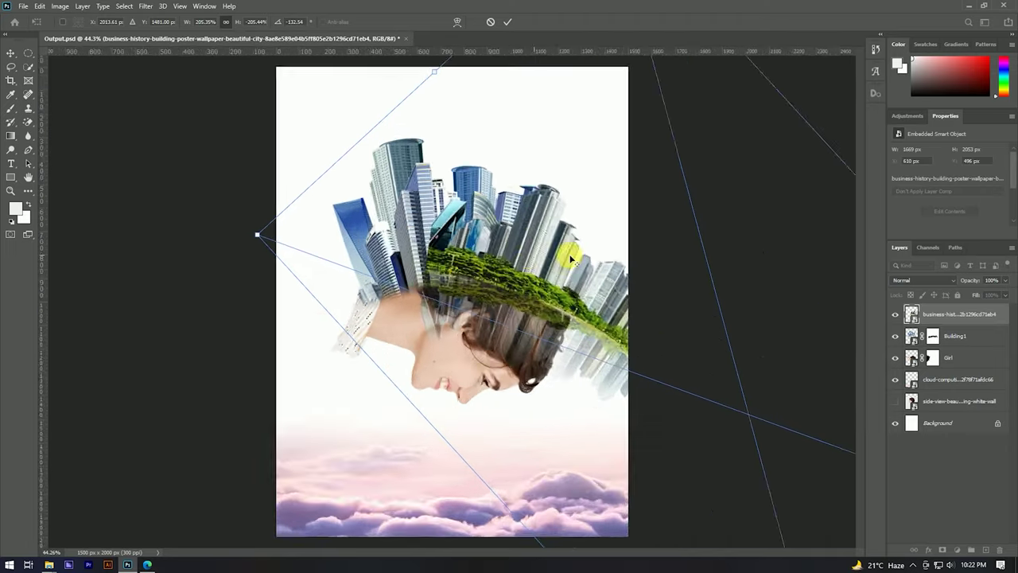
{"action": "scroll", "coordinate": [570, 257], "scroll_direction": "up", "scroll_amount": 2}
{"action": "left_click_drag", "start_coordinate": [492, 262], "coordinate": [517, 238]}
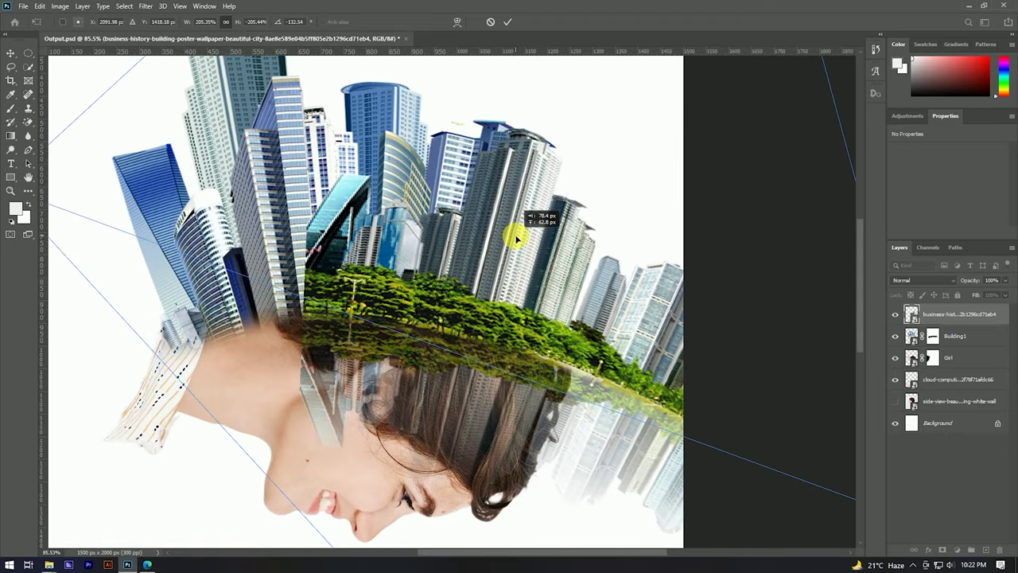
{"action": "left_click", "coordinate": [507, 22]}
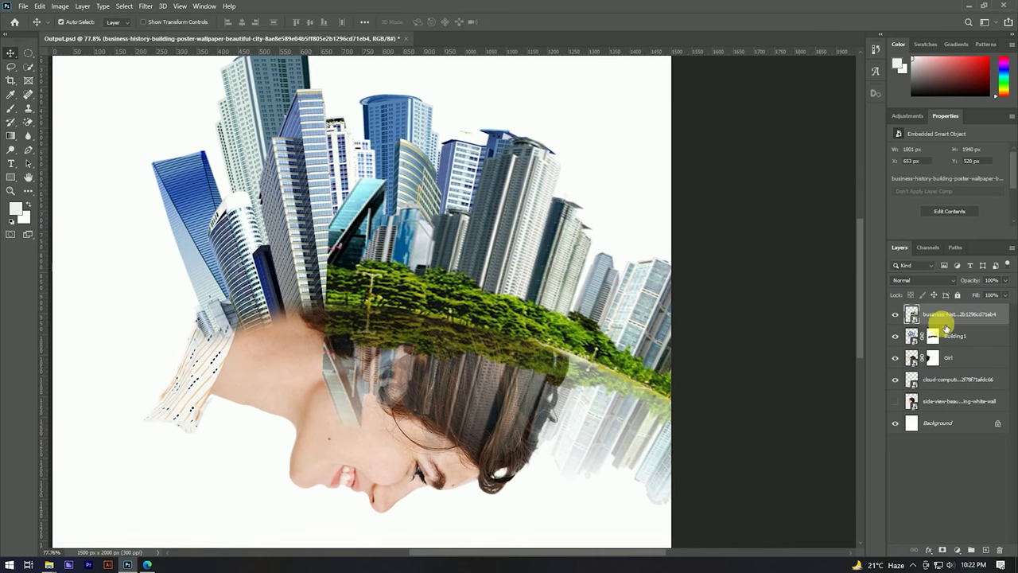
Add a mask to the top city layer and brush out buildings along its right edge
{"action": "left_click", "coordinate": [942, 550]}
{"action": "scroll", "coordinate": [507, 211], "scroll_direction": "down", "scroll_amount": 3}
{"action": "scroll", "coordinate": [518, 219], "scroll_direction": "up", "scroll_amount": 2}
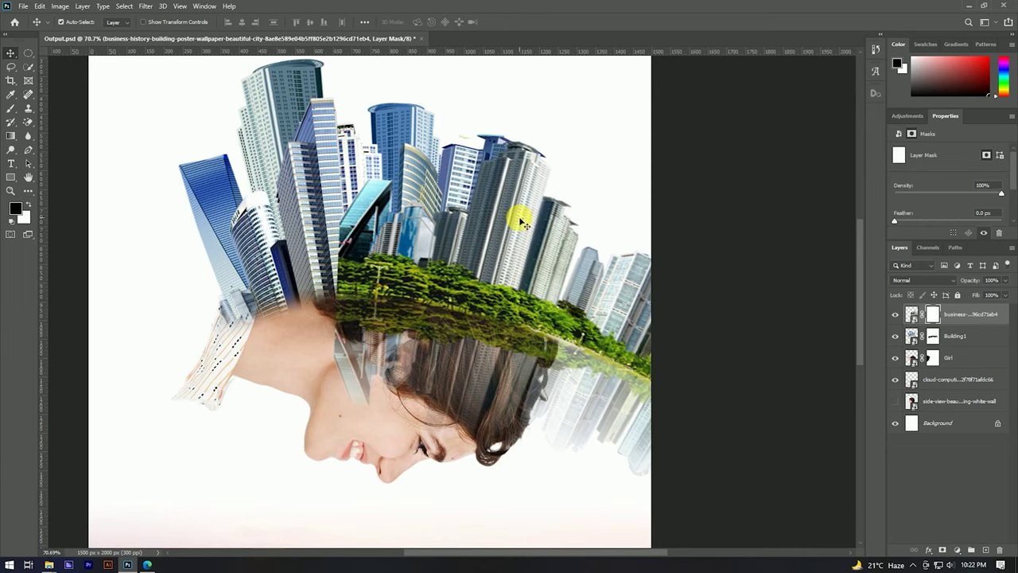
{"action": "scroll", "coordinate": [529, 268], "scroll_direction": "up", "scroll_amount": 1}
{"action": "scroll", "coordinate": [525, 266], "scroll_direction": "up", "scroll_amount": 1}
{"action": "key", "text": "b"}
{"action": "scroll", "coordinate": [477, 247], "scroll_direction": "down", "scroll_amount": 1}
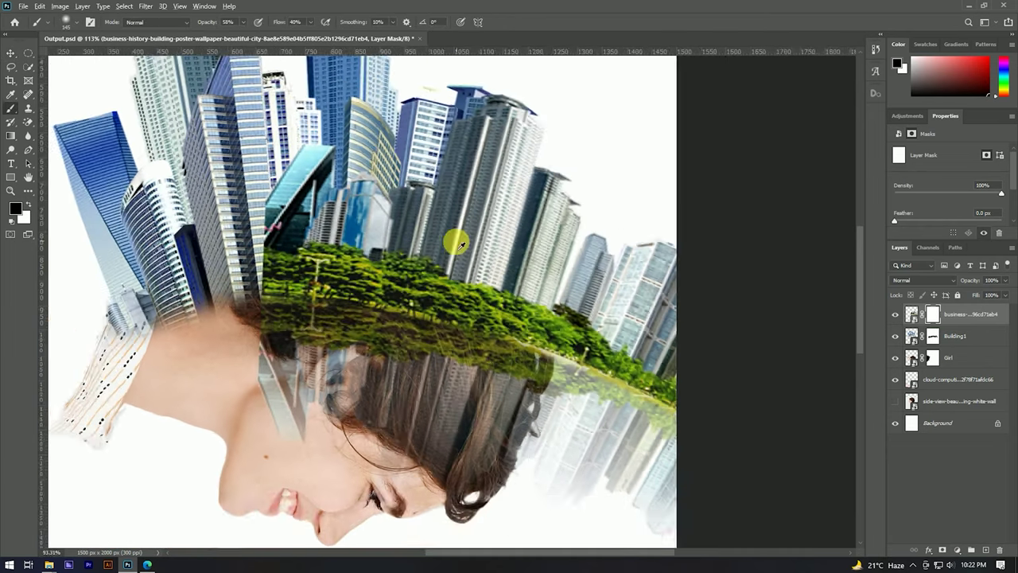
{"action": "scroll", "coordinate": [457, 237], "scroll_direction": "down", "scroll_amount": 1}
{"action": "left_click_drag", "start_coordinate": [656, 297], "coordinate": [607, 321]}
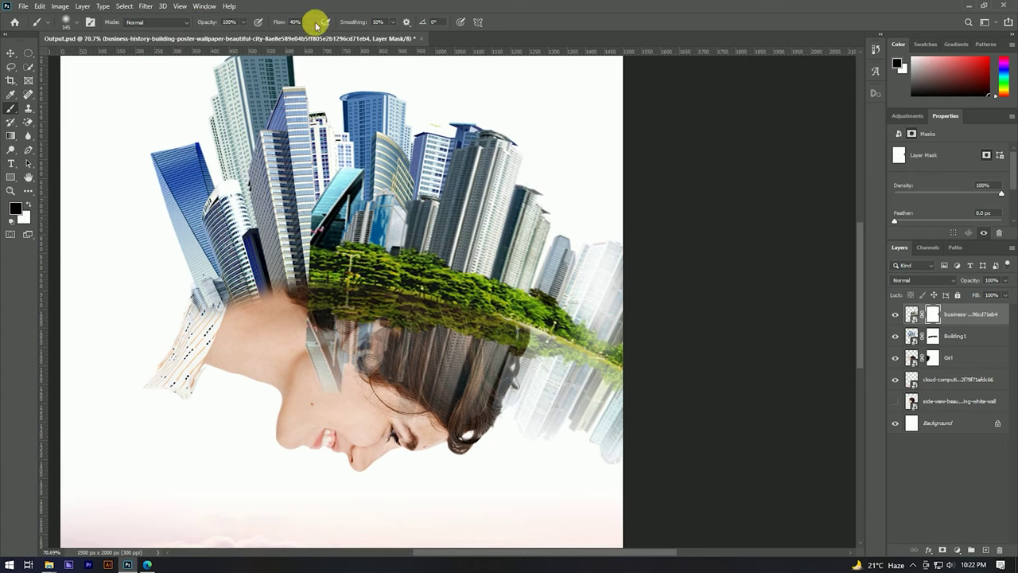
Hide the reflection over the hair, neck and ear, plus the trees' left edge
{"action": "mouse_move", "coordinate": [605, 254]}
{"action": "left_mouse_down"}
{"action": "mouse_move", "coordinate": [613, 402]}
{"action": "mouse_move", "coordinate": [568, 393]}
{"action": "mouse_move", "coordinate": [507, 436]}
{"action": "mouse_move", "coordinate": [519, 431]}
{"action": "left_mouse_up"}
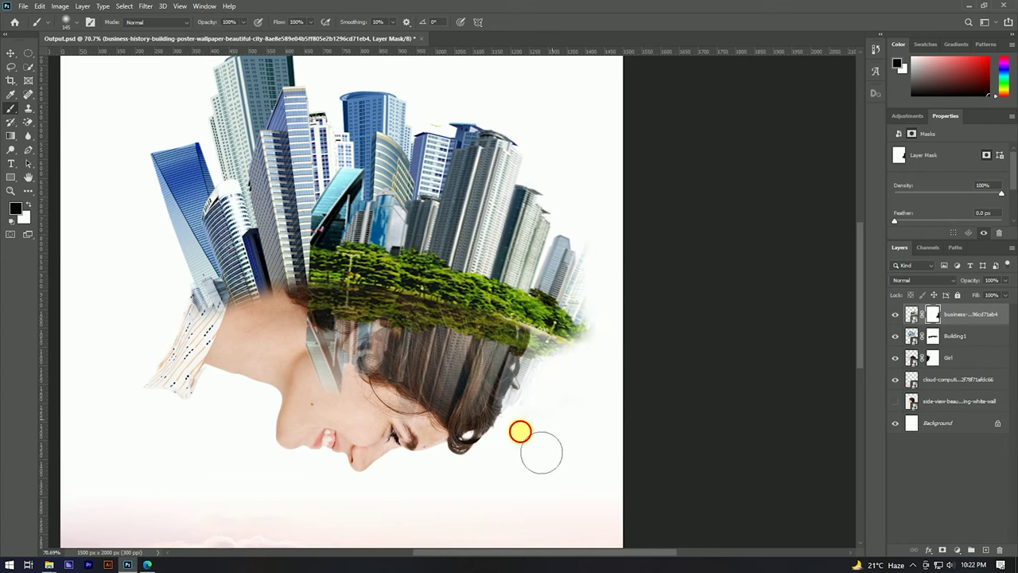
{"action": "mouse_move", "coordinate": [323, 273]}
{"action": "left_mouse_down"}
{"action": "mouse_move", "coordinate": [307, 234]}
{"action": "mouse_move", "coordinate": [307, 302]}
{"action": "mouse_move", "coordinate": [341, 347]}
{"action": "mouse_move", "coordinate": [434, 365]}
{"action": "mouse_move", "coordinate": [358, 314]}
{"action": "mouse_move", "coordinate": [373, 294]}
{"action": "mouse_move", "coordinate": [521, 363]}
{"action": "mouse_move", "coordinate": [445, 363]}
{"action": "mouse_move", "coordinate": [310, 310]}
{"action": "mouse_move", "coordinate": [398, 262]}
{"action": "mouse_move", "coordinate": [386, 272]}
{"action": "left_mouse_up"}
{"action": "scroll", "coordinate": [366, 350], "scroll_direction": "up", "scroll_amount": 3}
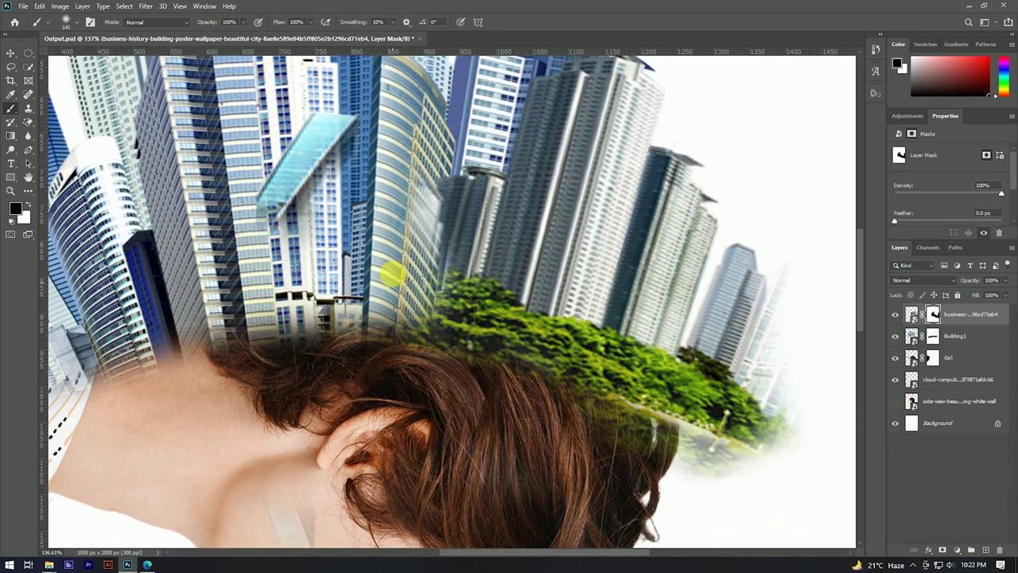
{"action": "left_click_drag", "start_coordinate": [456, 145], "coordinate": [402, 317]}
{"action": "scroll", "coordinate": [414, 326], "scroll_direction": "up", "scroll_amount": 1}
{"action": "scroll", "coordinate": [496, 143], "scroll_direction": "up", "scroll_amount": 1}
{"action": "scroll", "coordinate": [408, 182], "scroll_direction": "up", "scroll_amount": 1}
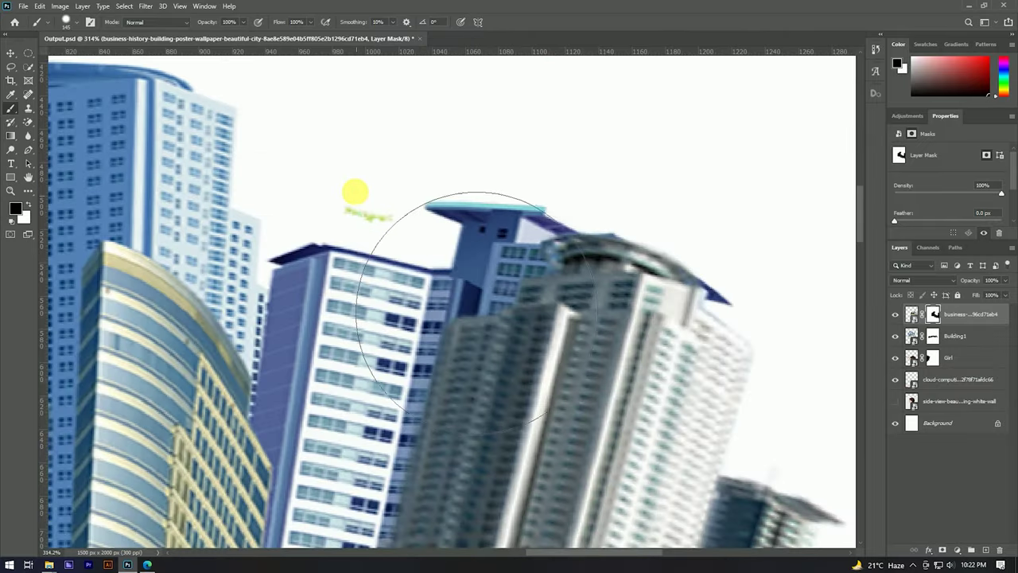
On the Building1 mask, paint out the stray building top, blue tower and light-blue fringe
{"action": "left_click", "coordinate": [932, 336]}
{"action": "scroll", "coordinate": [456, 204], "scroll_direction": "up", "scroll_amount": 1}
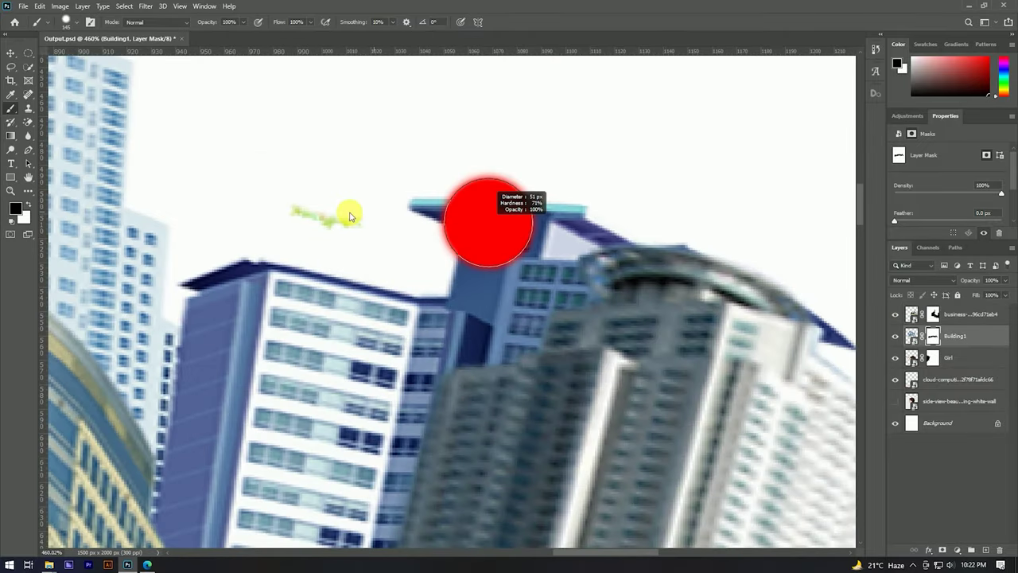
{"action": "mouse_move", "coordinate": [475, 252]}
{"action": "left_mouse_down"}
{"action": "mouse_move", "coordinate": [520, 292]}
{"action": "mouse_move", "coordinate": [522, 312]}
{"action": "mouse_move", "coordinate": [590, 266]}
{"action": "mouse_move", "coordinate": [696, 263]}
{"action": "mouse_move", "coordinate": [871, 373]}
{"action": "mouse_move", "coordinate": [625, 295]}
{"action": "mouse_move", "coordinate": [559, 331]}
{"action": "left_mouse_up"}
{"action": "mouse_move", "coordinate": [520, 293]}
{"action": "left_mouse_down"}
{"action": "mouse_move", "coordinate": [546, 334]}
{"action": "mouse_move", "coordinate": [543, 366]}
{"action": "mouse_move", "coordinate": [535, 355]}
{"action": "left_mouse_up"}
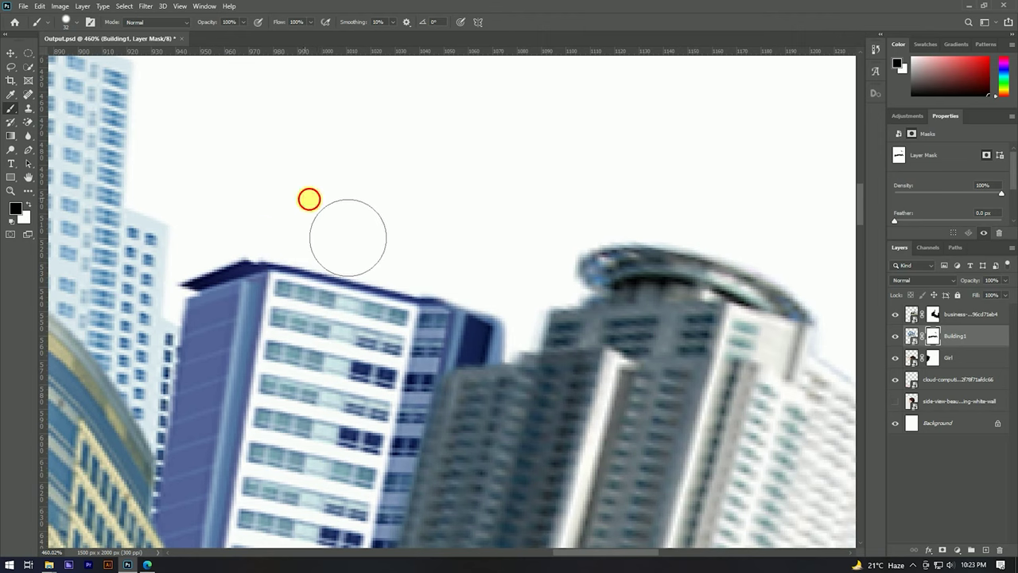
{"action": "mouse_move", "coordinate": [523, 295]}
{"action": "left_mouse_down"}
{"action": "mouse_move", "coordinate": [585, 350]}
{"action": "mouse_move", "coordinate": [574, 400]}
{"action": "left_mouse_up"}
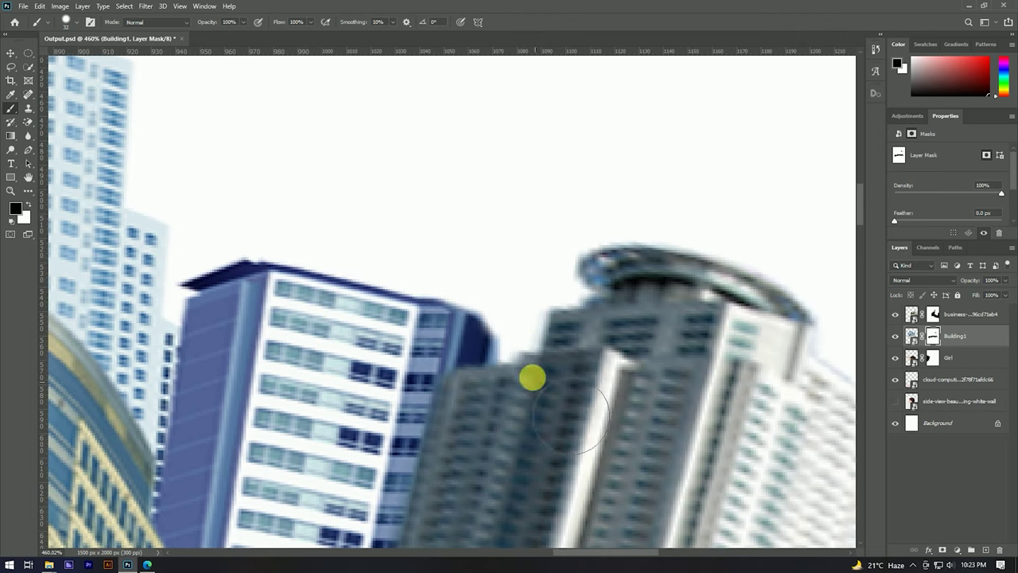
{"action": "scroll", "coordinate": [530, 374], "scroll_direction": "down", "scroll_amount": 3}
{"action": "scroll", "coordinate": [522, 182], "scroll_direction": "down", "scroll_amount": 2}
{"action": "scroll", "coordinate": [518, 244], "scroll_direction": "up", "scroll_amount": 3}
{"action": "scroll", "coordinate": [495, 179], "scroll_direction": "down", "scroll_amount": 3}
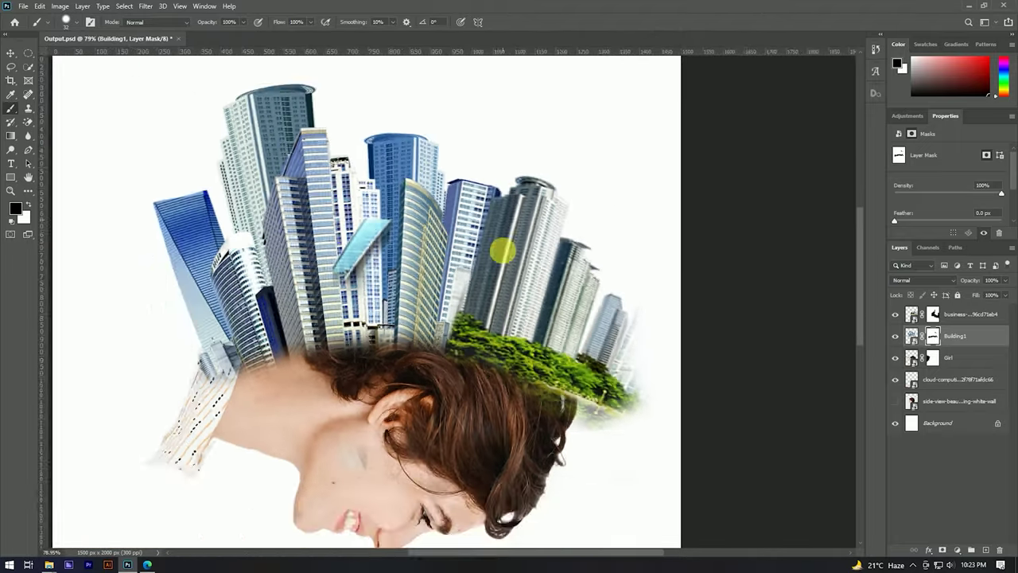
{"action": "scroll", "coordinate": [500, 245], "scroll_direction": "up", "scroll_amount": 2}
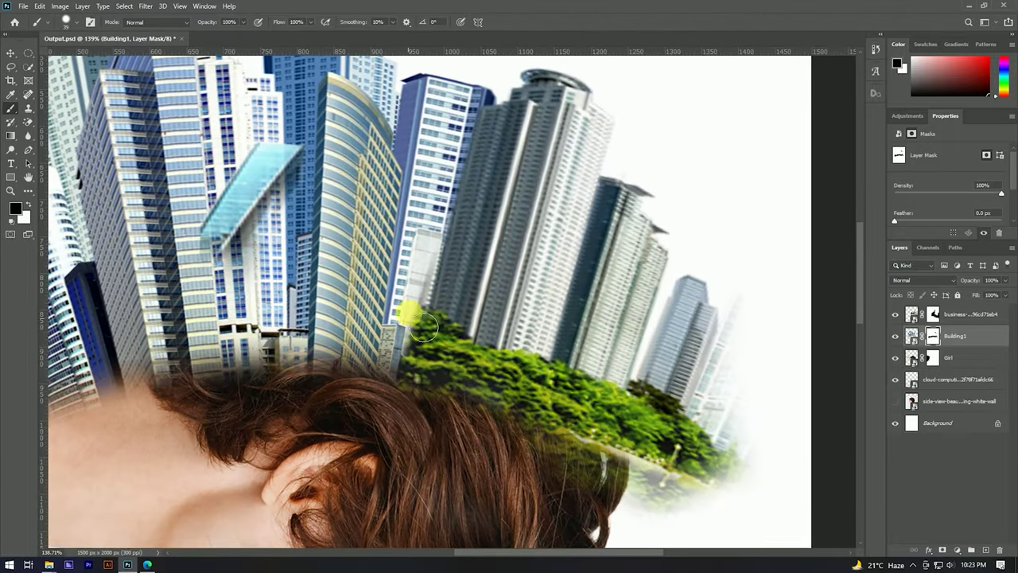
On the top city mask, paint out the rightmost buildings and the greenery's lower edge over the hair
{"action": "left_click", "coordinate": [954, 321]}
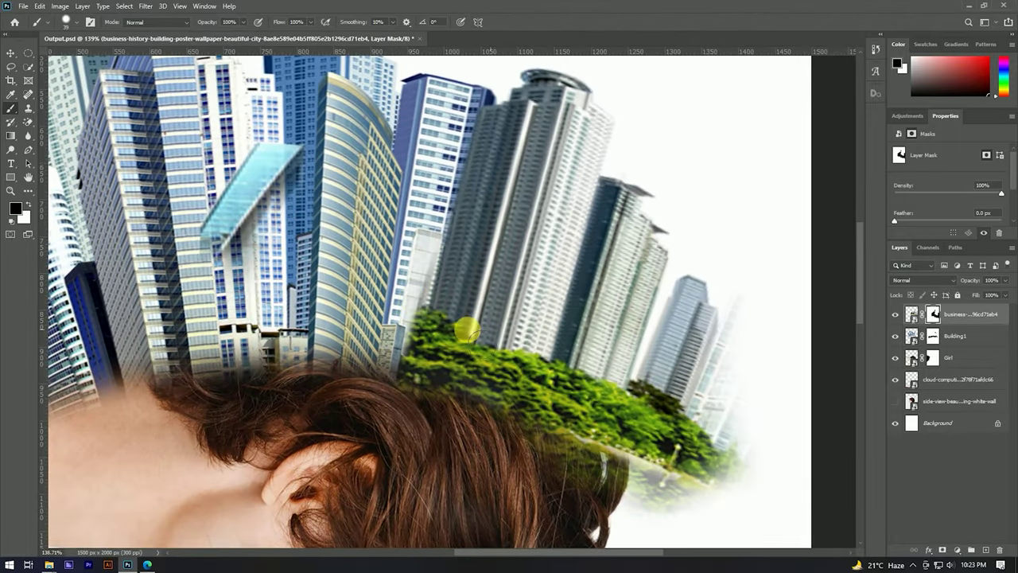
{"action": "left_click", "coordinate": [390, 295]}
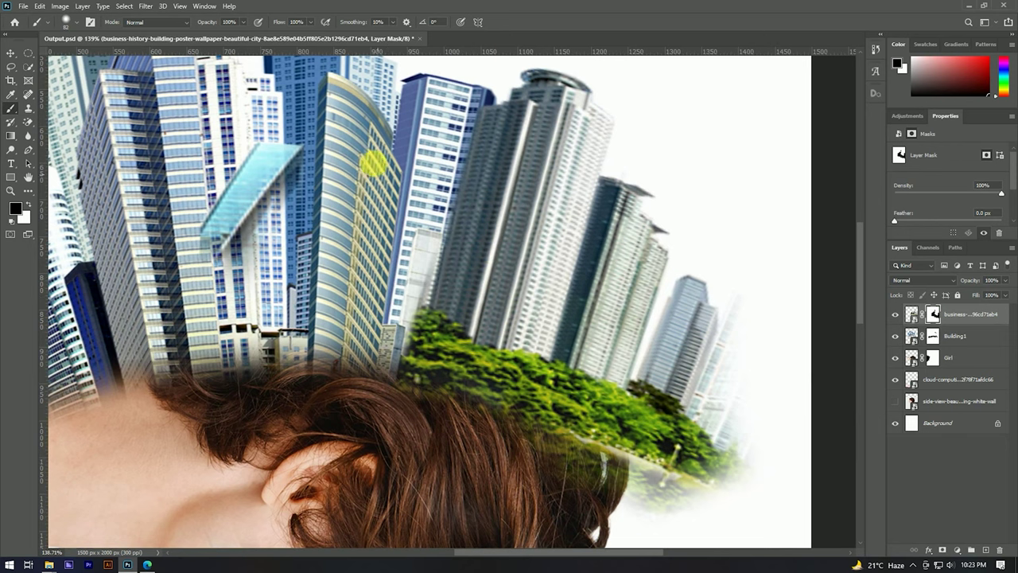
{"action": "left_click_drag", "start_coordinate": [650, 357], "coordinate": [658, 221]}
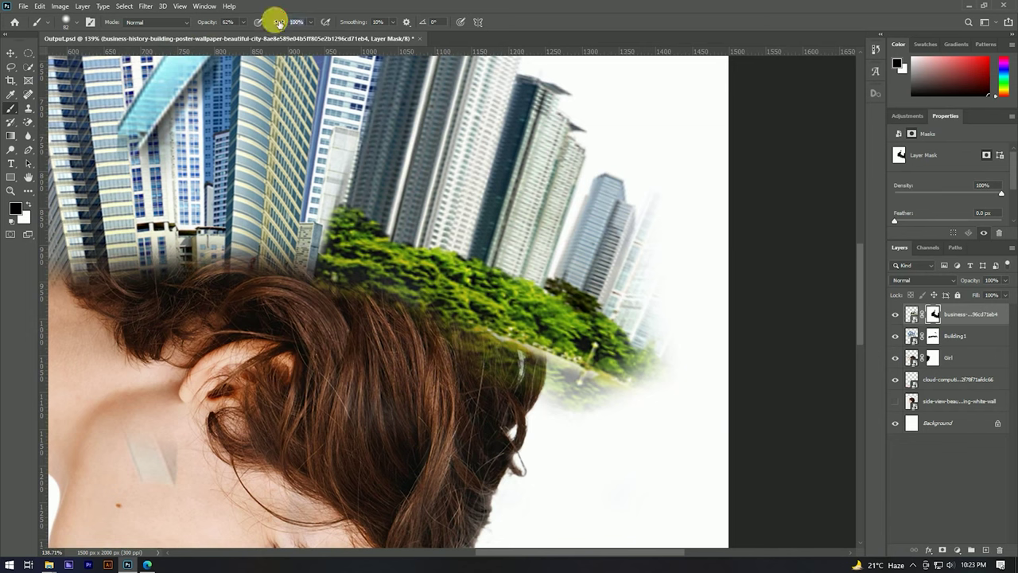
{"action": "left_click_drag", "start_coordinate": [672, 211], "coordinate": [505, 387]}
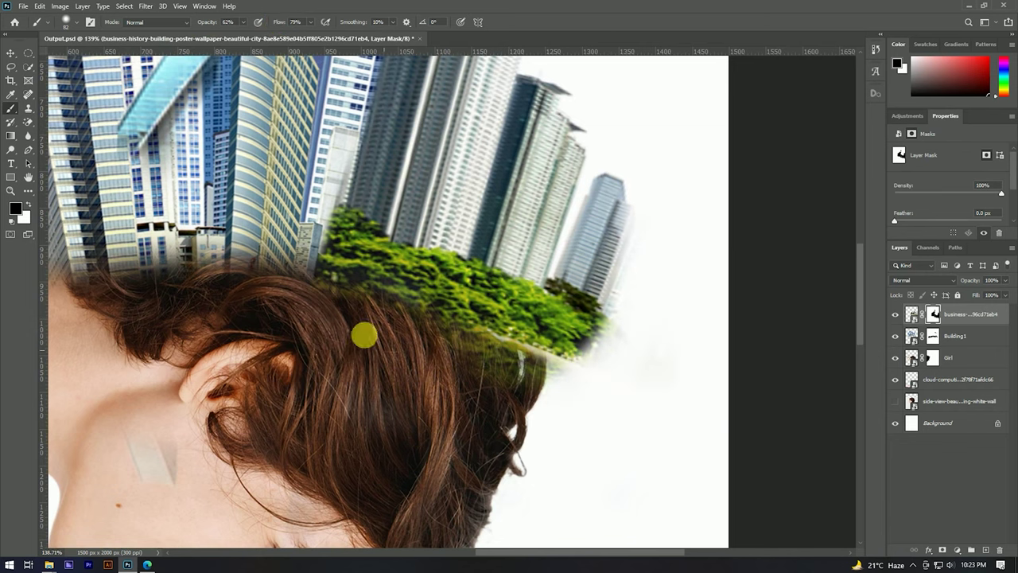
{"action": "mouse_move", "coordinate": [675, 298]}
{"action": "left_mouse_down"}
{"action": "mouse_move", "coordinate": [657, 202]}
{"action": "mouse_move", "coordinate": [596, 403]}
{"action": "mouse_move", "coordinate": [652, 435]}
{"action": "mouse_move", "coordinate": [657, 318]}
{"action": "mouse_move", "coordinate": [594, 320]}
{"action": "mouse_move", "coordinate": [594, 376]}
{"action": "left_mouse_up"}
{"action": "mouse_move", "coordinate": [602, 328]}
{"action": "left_mouse_down"}
{"action": "mouse_move", "coordinate": [403, 341]}
{"action": "mouse_move", "coordinate": [472, 341]}
{"action": "mouse_move", "coordinate": [484, 379]}
{"action": "left_mouse_up"}
{"action": "scroll", "coordinate": [484, 379], "scroll_direction": "down", "scroll_amount": 3}
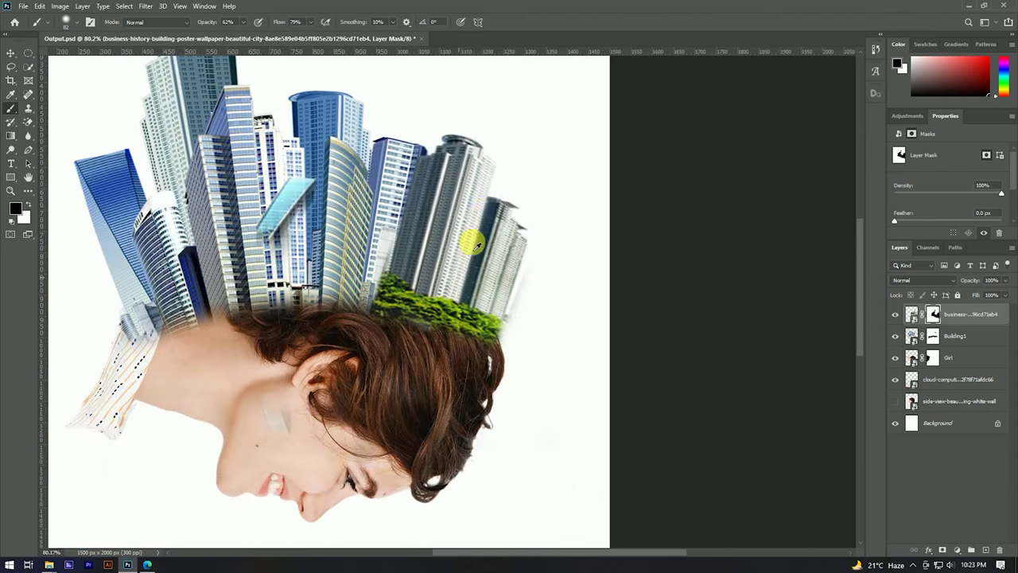
{"action": "scroll", "coordinate": [533, 364], "scroll_direction": "up", "scroll_amount": 3}
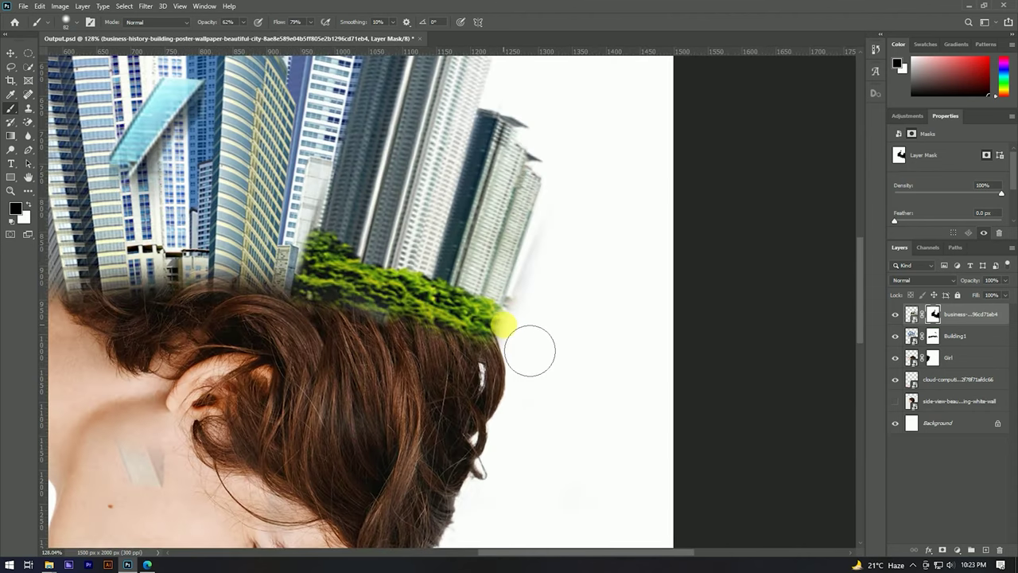
{"action": "mouse_move", "coordinate": [525, 358]}
{"action": "left_mouse_down"}
{"action": "mouse_move", "coordinate": [529, 345]}
{"action": "mouse_move", "coordinate": [555, 402]}
{"action": "mouse_move", "coordinate": [593, 270]}
{"action": "mouse_move", "coordinate": [550, 368]}
{"action": "mouse_move", "coordinate": [556, 377]}
{"action": "left_mouse_up"}
With a larger brush, touch up the greenery's bottom, then paint white to restore the greenery over the grey patch
{"action": "key", "text": "x"}
{"action": "left_click_drag", "start_coordinate": [548, 325], "coordinate": [561, 413]}
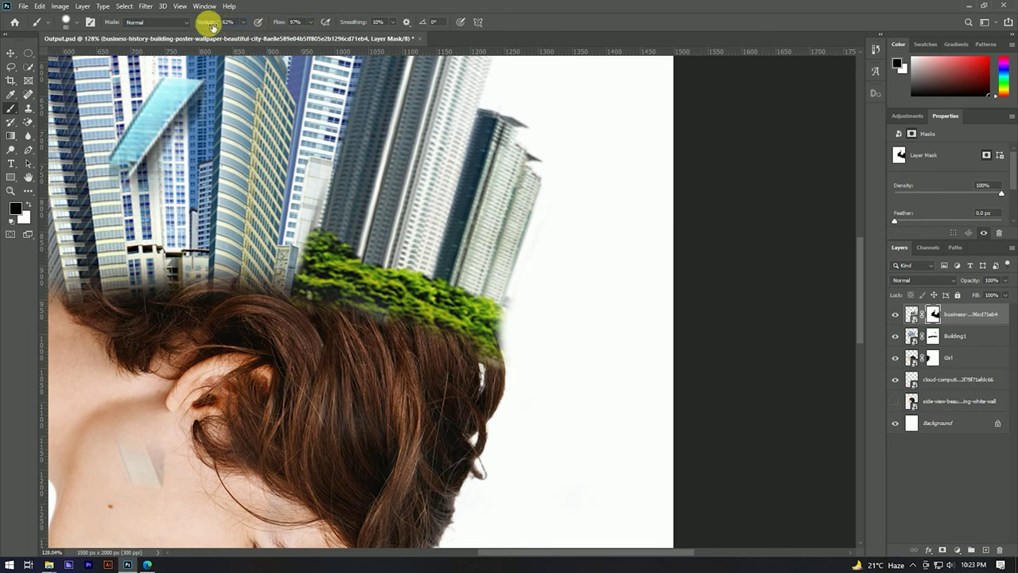
{"action": "scroll", "coordinate": [471, 294], "scroll_direction": "up", "scroll_amount": 3}
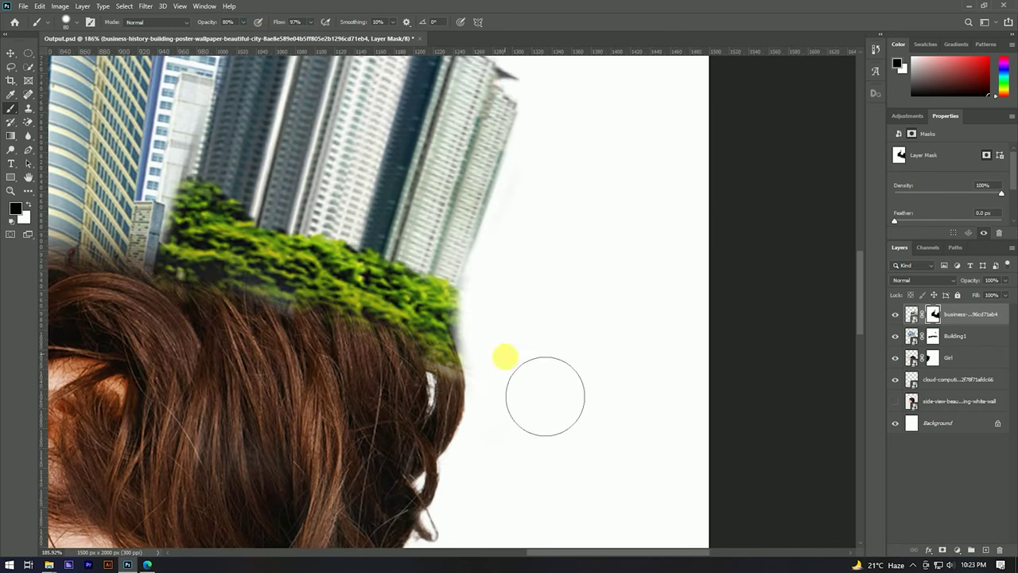
{"action": "scroll", "coordinate": [518, 277], "scroll_direction": "down", "scroll_amount": 2}
{"action": "scroll", "coordinate": [534, 218], "scroll_direction": "down", "scroll_amount": 3}
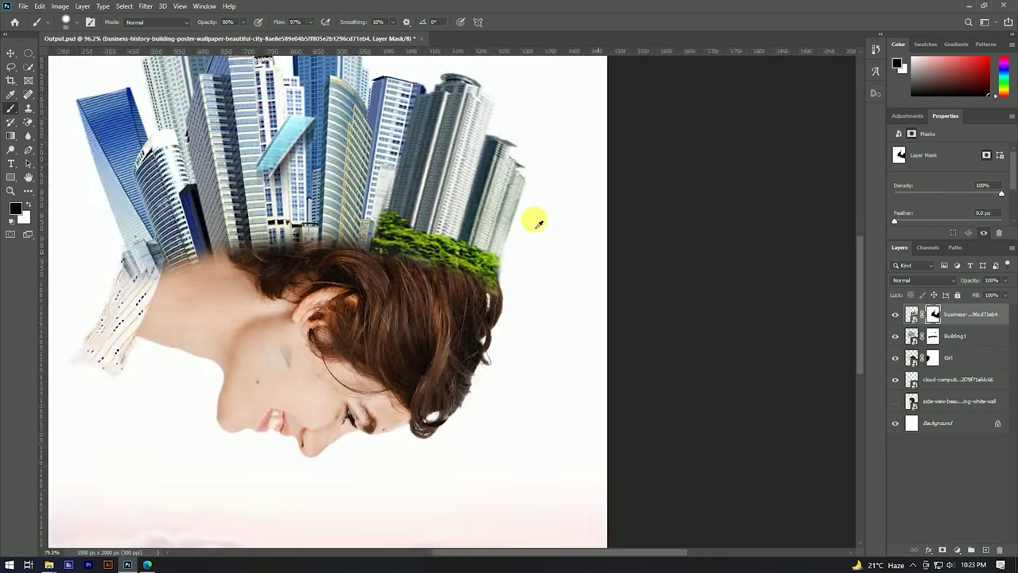
{"action": "scroll", "coordinate": [460, 254], "scroll_direction": "up", "scroll_amount": 4}
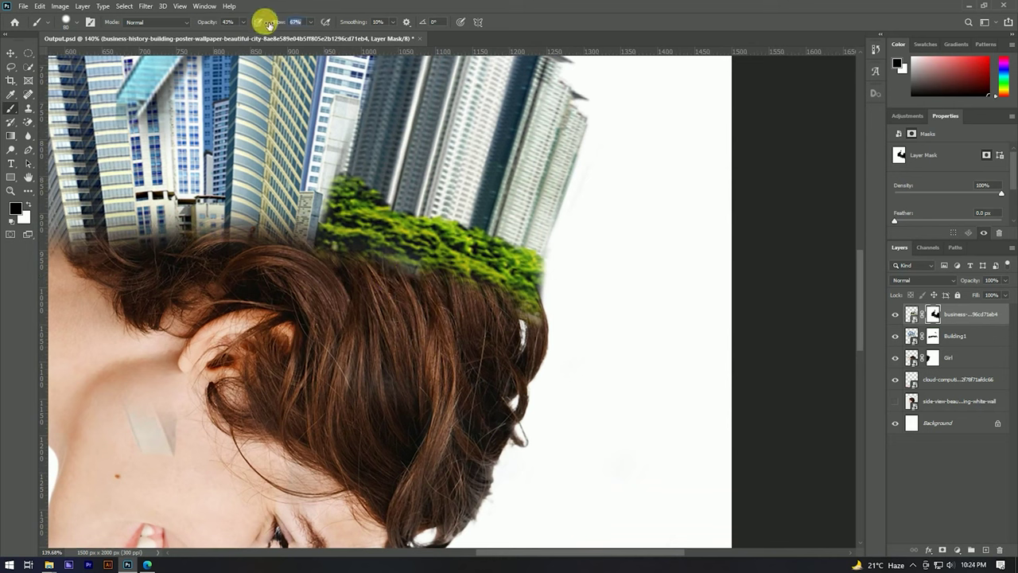
{"action": "left_click", "coordinate": [393, 260]}
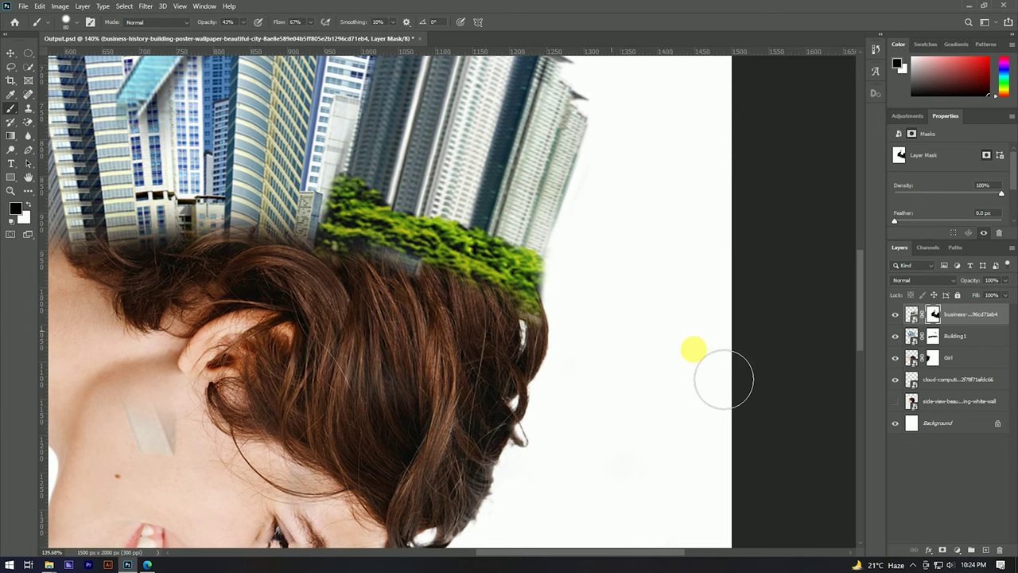
{"action": "left_click", "coordinate": [410, 267]}
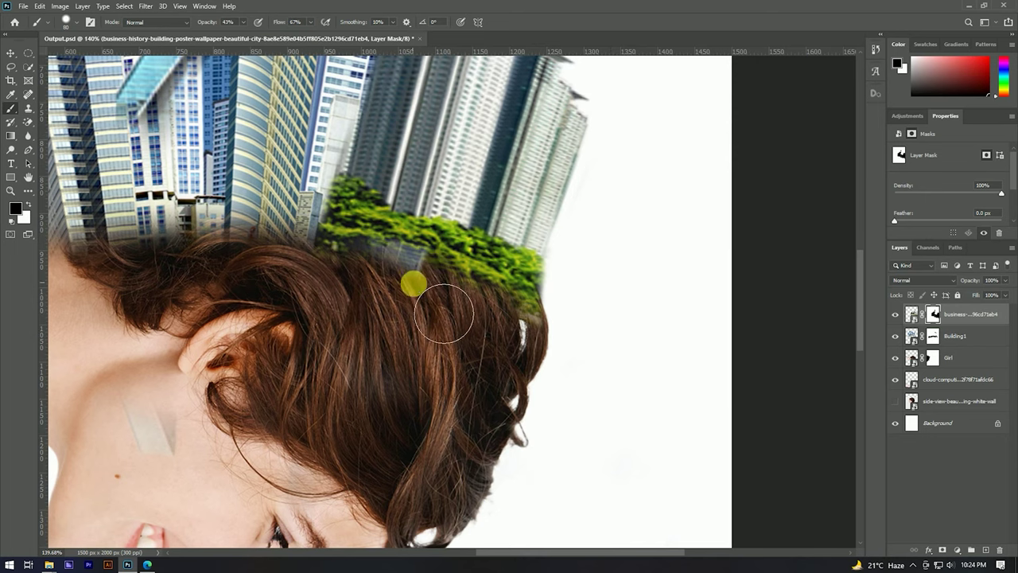
{"action": "key", "text": "x"}
{"action": "left_click_drag", "start_coordinate": [445, 286], "coordinate": [561, 359]}
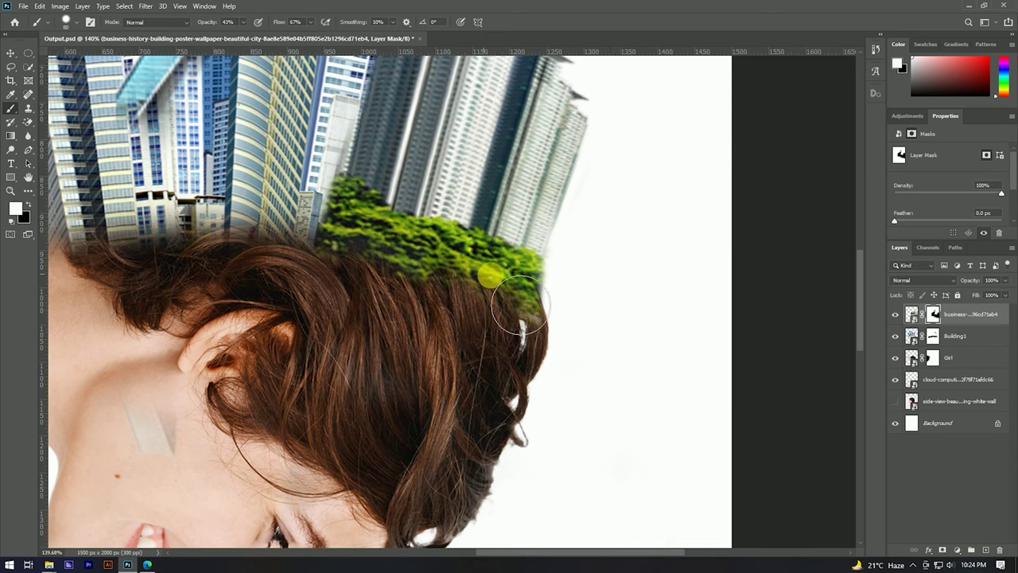
{"action": "scroll", "coordinate": [461, 291], "scroll_direction": "down", "scroll_amount": 3}
{"action": "scroll", "coordinate": [514, 257], "scroll_direction": "down", "scroll_amount": 3}
{"action": "scroll", "coordinate": [556, 215], "scroll_direction": "up", "scroll_amount": 3}
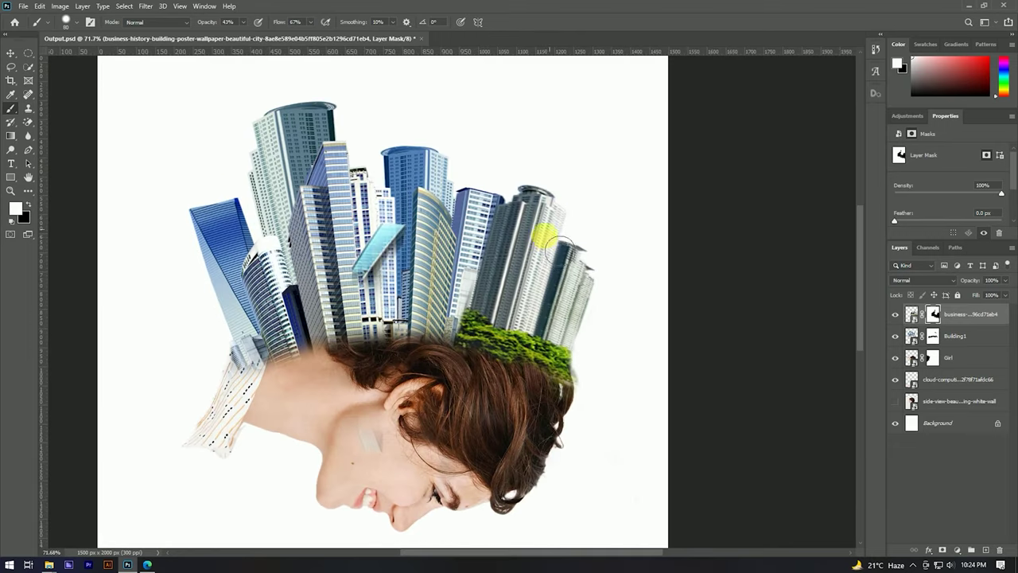
Apply a Camera Raw smart filter to the top city layer, cooling Temperature to about -23 for a bluer skyline
{"action": "key", "text": "v"}
{"action": "right_click", "coordinate": [1000, 320]}
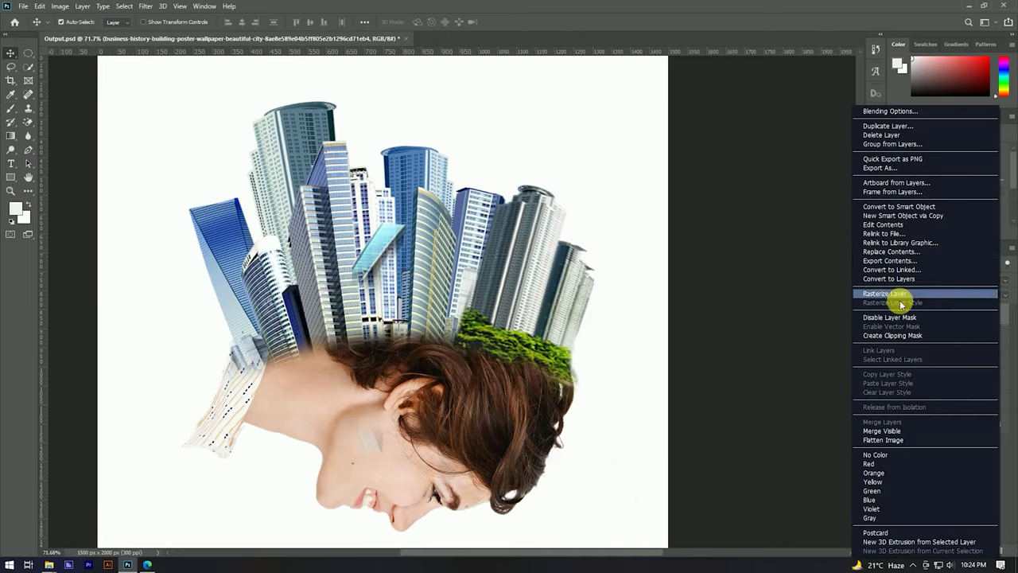
{"action": "key", "text": "Escape"}
{"action": "right_click", "coordinate": [991, 320]}
{"action": "key", "text": "Escape"}
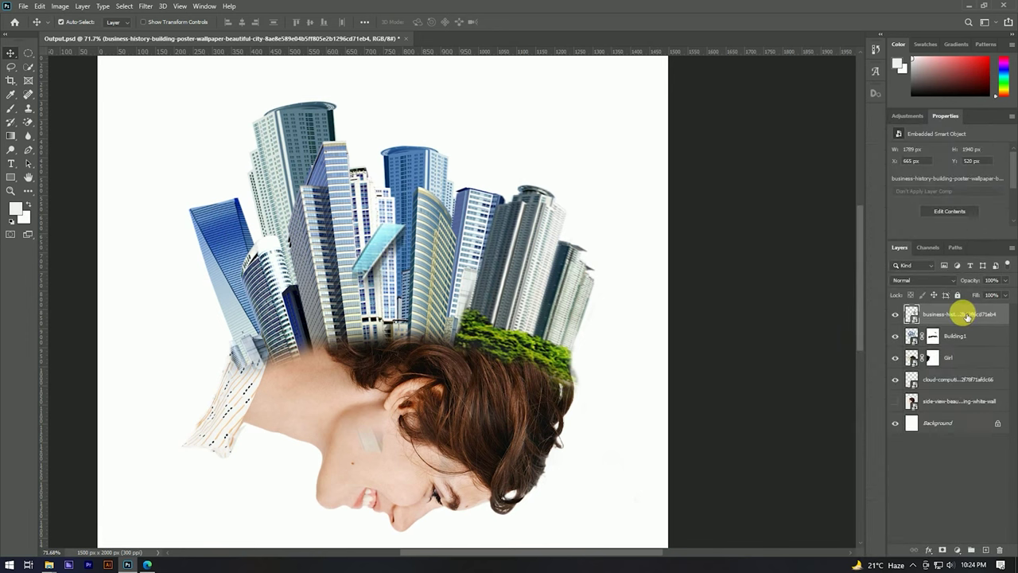
{"action": "left_click", "coordinate": [202, 6]}
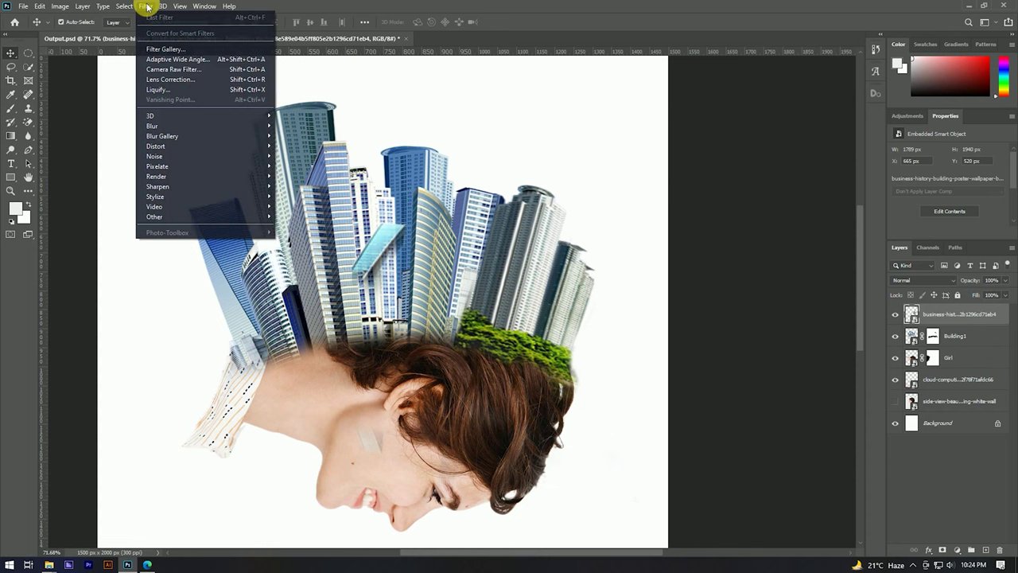
{"action": "left_click", "coordinate": [166, 70]}
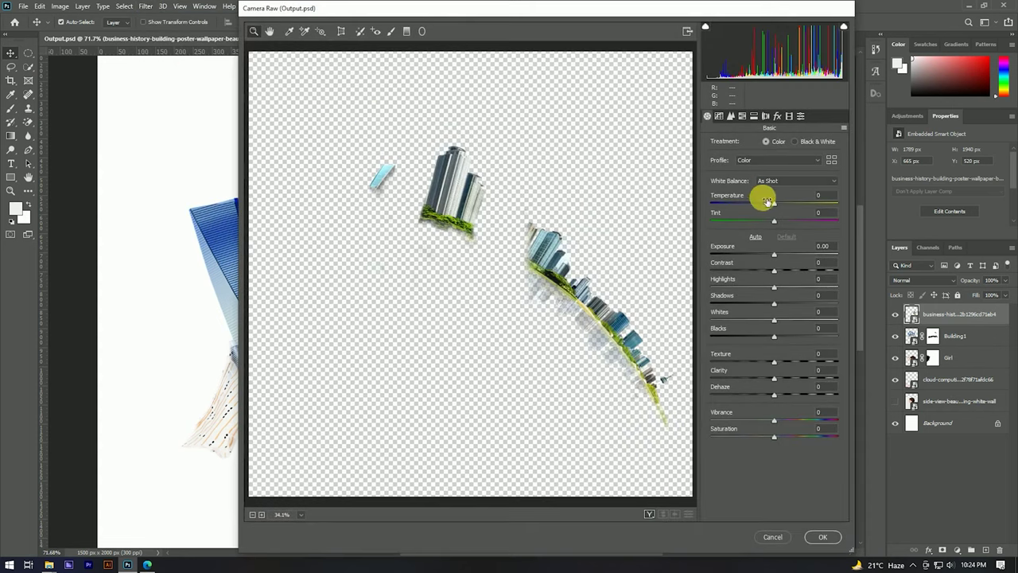
{"action": "left_click_drag", "start_coordinate": [774, 205], "coordinate": [762, 206]}
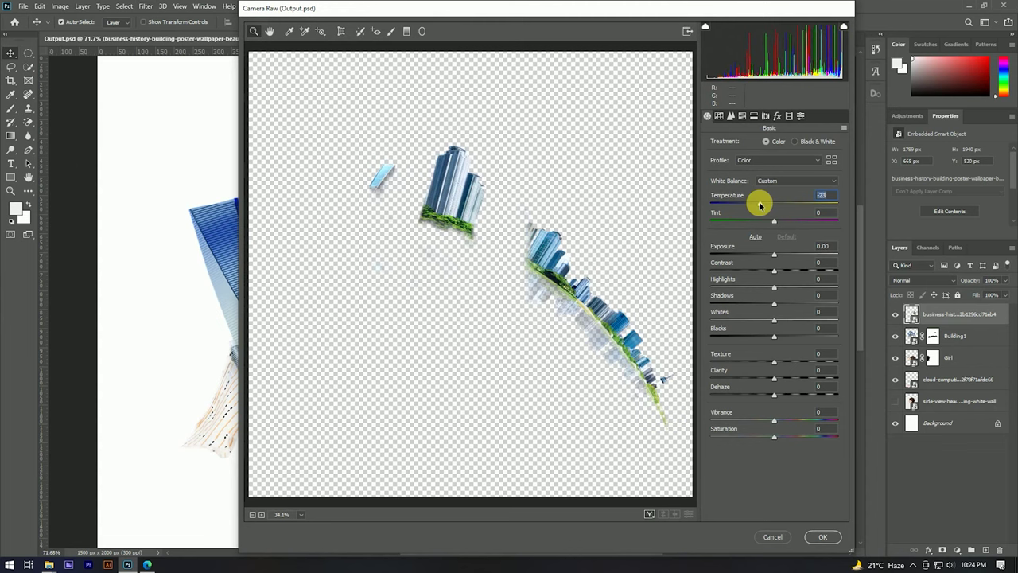
{"action": "left_click", "coordinate": [823, 535]}
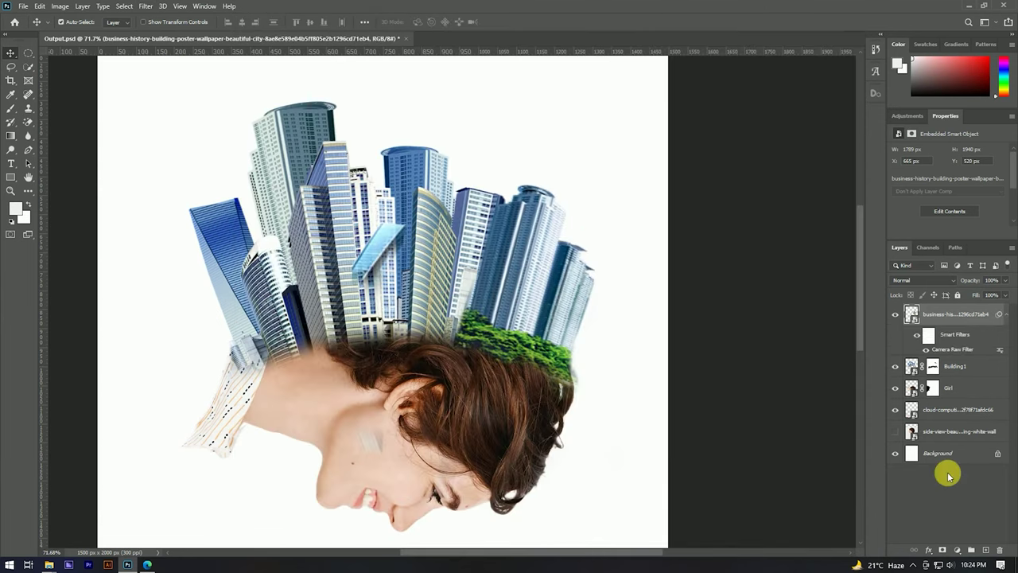
{"action": "scroll", "coordinate": [443, 230], "scroll_direction": "up", "scroll_amount": 3}
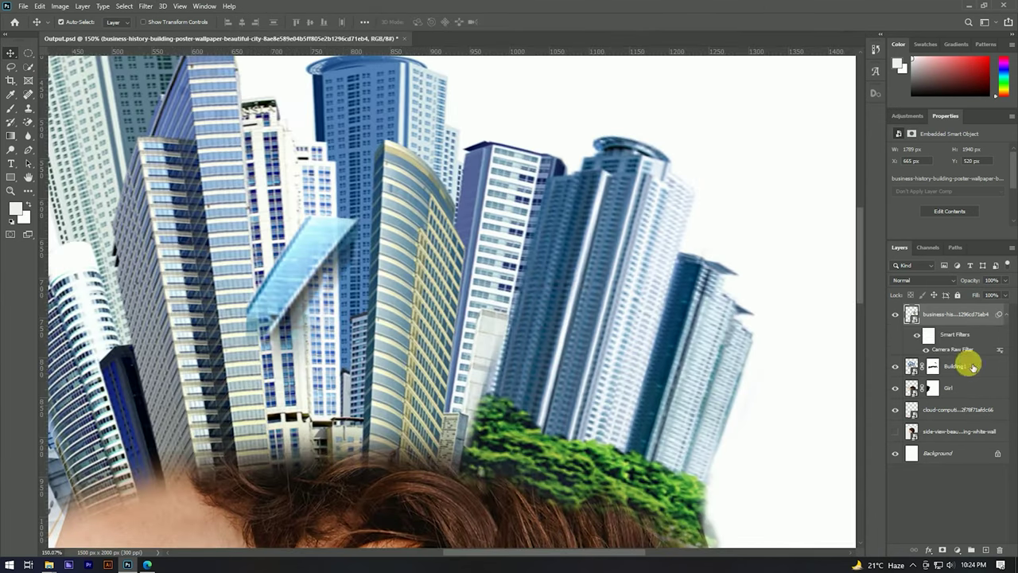
Add a layer mask to the skyscraper layer and paint out the light-blue glass panel
{"action": "left_click", "coordinate": [1008, 315]}
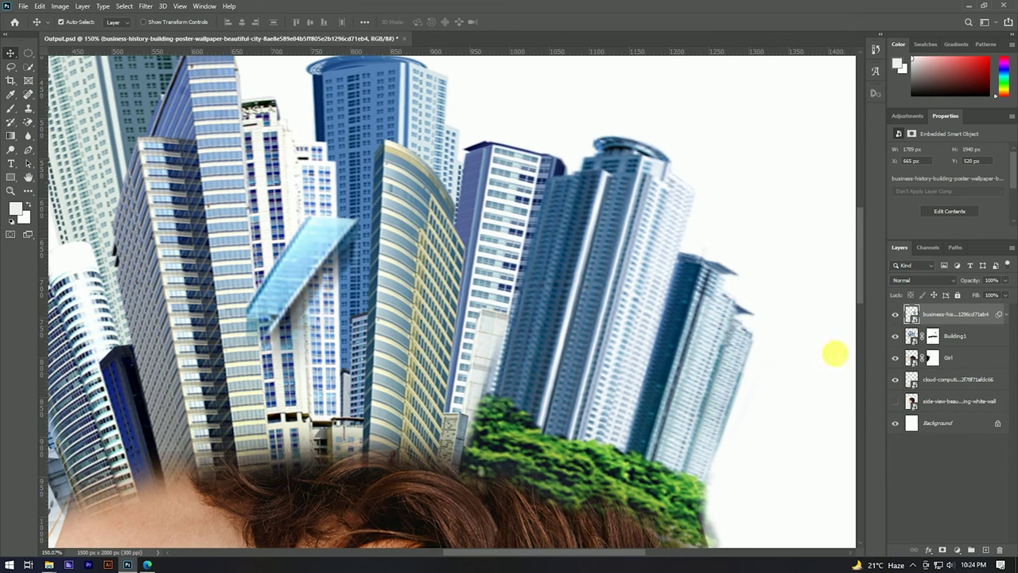
{"action": "scroll", "coordinate": [517, 208], "scroll_direction": "down", "scroll_amount": 2}
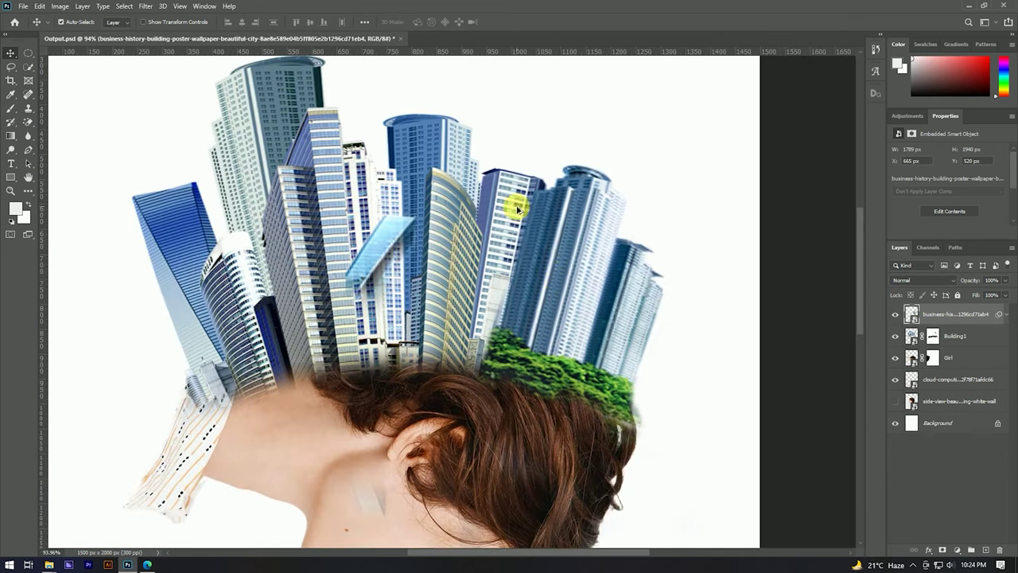
{"action": "left_click", "coordinate": [942, 550]}
{"action": "key", "text": "b"}
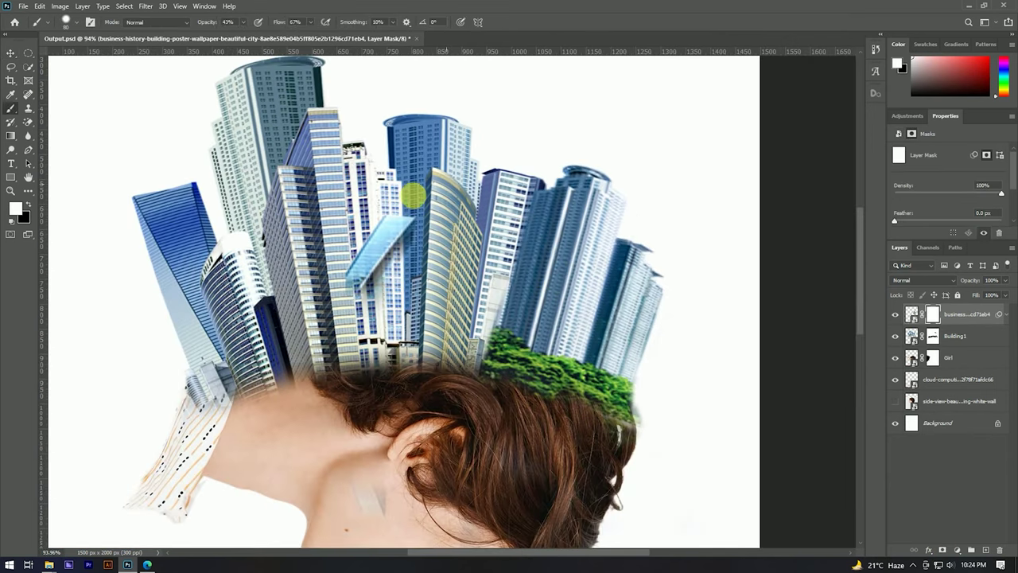
{"action": "mouse_move", "coordinate": [373, 251]}
{"action": "left_mouse_down"}
{"action": "mouse_move", "coordinate": [352, 278]}
{"action": "mouse_move", "coordinate": [399, 230]}
{"action": "left_mouse_up"}
{"action": "scroll", "coordinate": [509, 311], "scroll_direction": "up", "scroll_amount": 3}
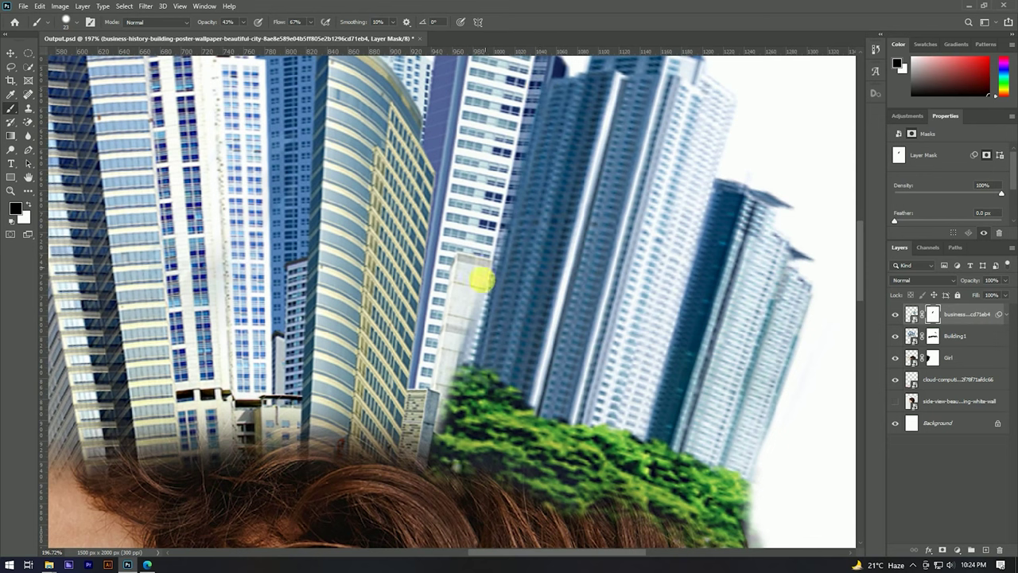
Mask the foliage near the tall building and soften its edge beside the hair
{"action": "left_click_drag", "start_coordinate": [480, 371], "coordinate": [515, 173]}
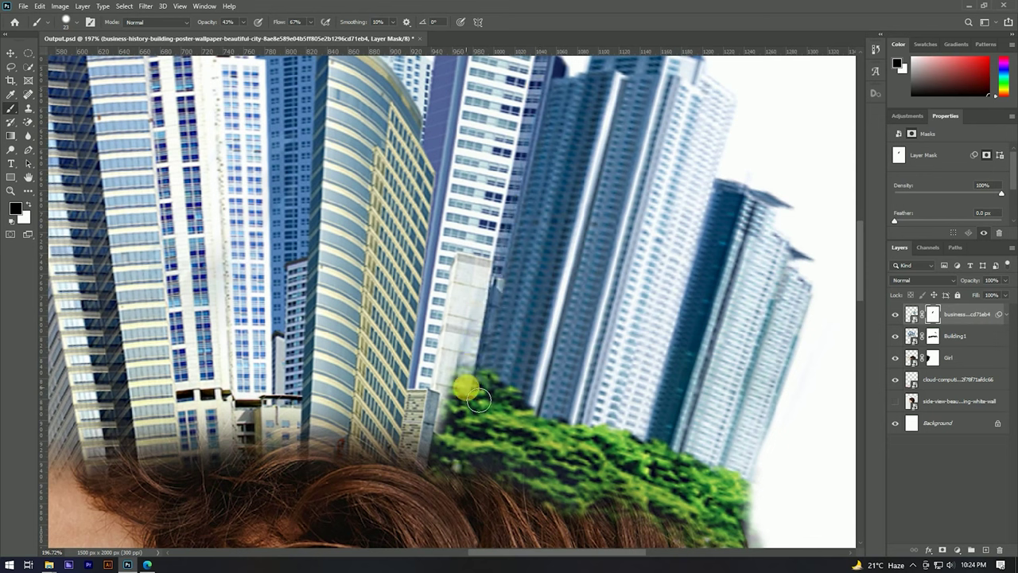
{"action": "mouse_move", "coordinate": [455, 380]}
{"action": "left_mouse_down"}
{"action": "mouse_move", "coordinate": [439, 432]}
{"action": "mouse_move", "coordinate": [459, 374]}
{"action": "left_mouse_up"}
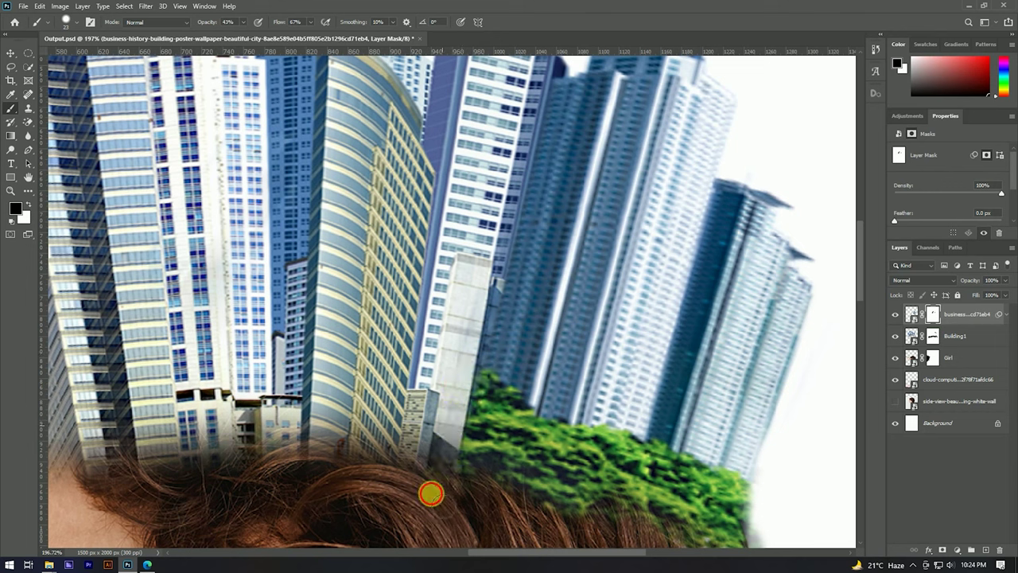
{"action": "left_click", "coordinate": [450, 454]}
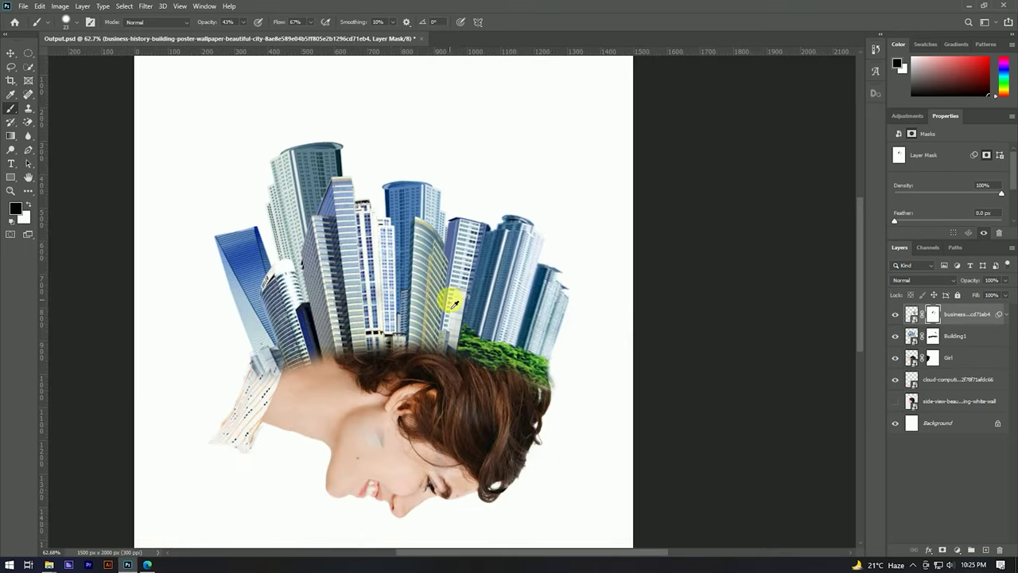
{"action": "left_click_drag", "start_coordinate": [435, 455], "coordinate": [451, 295]}
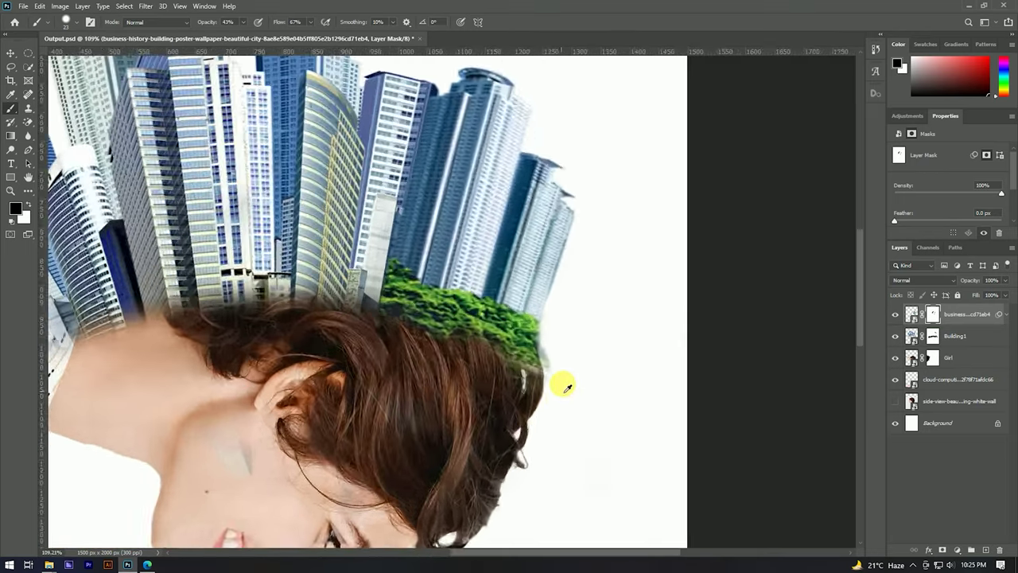
{"action": "scroll", "coordinate": [562, 385], "scroll_direction": "up", "scroll_amount": 2}
{"action": "mouse_move", "coordinate": [528, 305]}
{"action": "left_mouse_down"}
{"action": "mouse_move", "coordinate": [544, 368]}
{"action": "mouse_move", "coordinate": [513, 414]}
{"action": "left_mouse_up"}
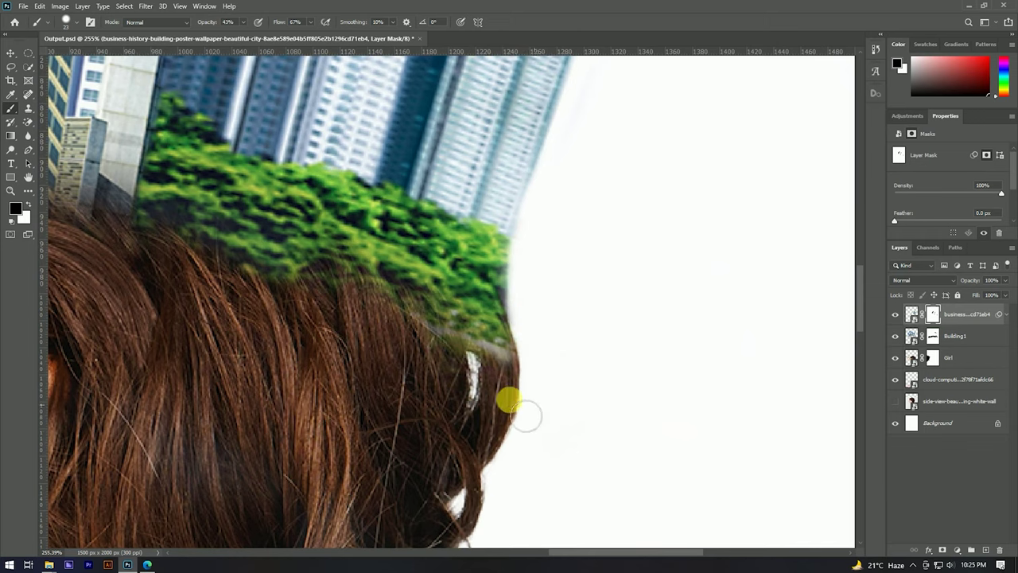
With a roughly 62 px brush, blend the green foliage overlapping the hair softly away
{"action": "scroll", "coordinate": [573, 231], "scroll_direction": "up", "scroll_amount": 3}
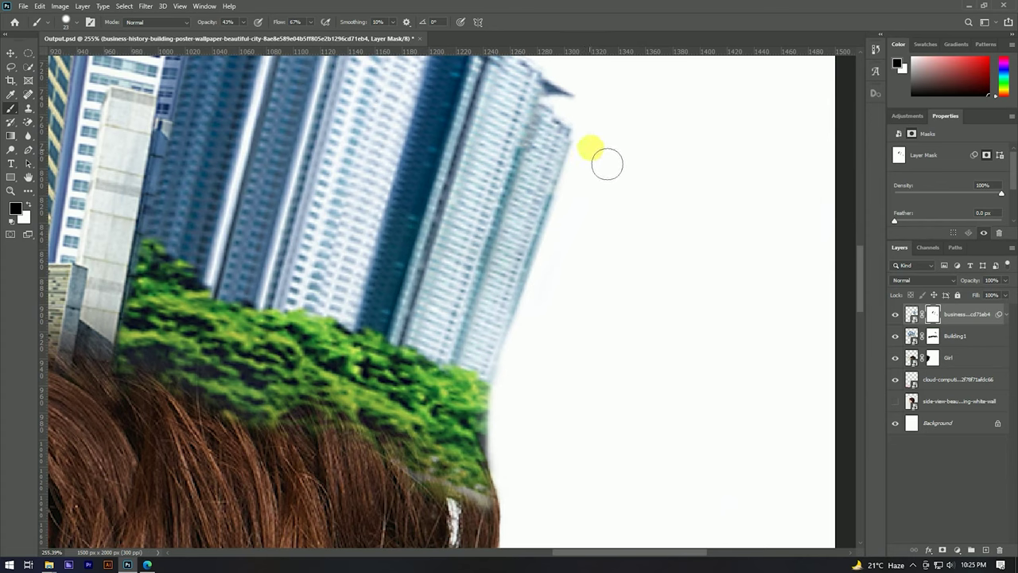
{"action": "scroll", "coordinate": [592, 271], "scroll_direction": "down", "scroll_amount": 2}
{"action": "scroll", "coordinate": [582, 262], "scroll_direction": "down", "scroll_amount": 2}
{"action": "scroll", "coordinate": [581, 254], "scroll_direction": "down", "scroll_amount": 2}
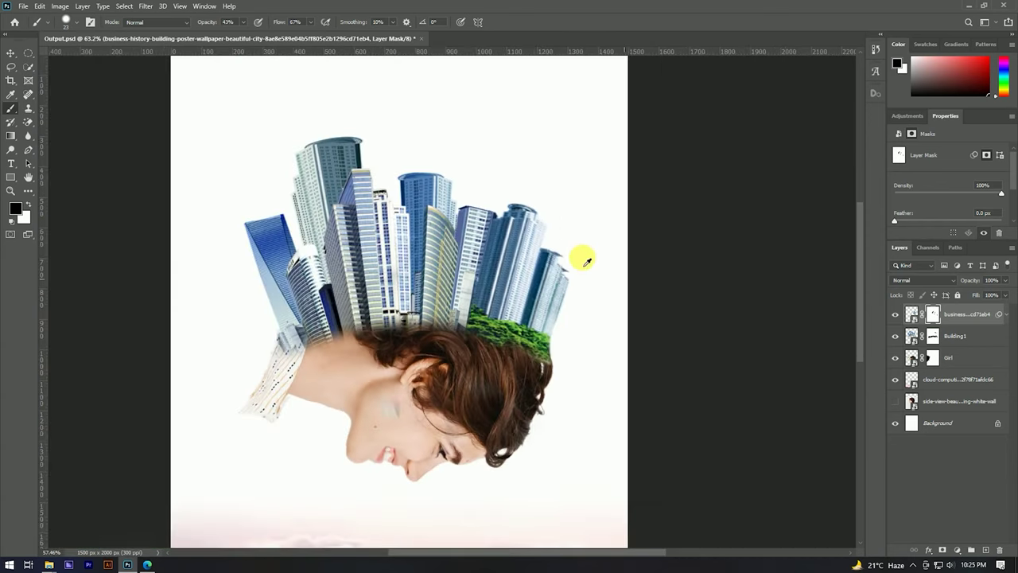
{"action": "scroll", "coordinate": [573, 270], "scroll_direction": "down", "scroll_amount": 2}
{"action": "scroll", "coordinate": [565, 310], "scroll_direction": "up", "scroll_amount": 3}
{"action": "scroll", "coordinate": [555, 313], "scroll_direction": "up", "scroll_amount": 1}
{"action": "scroll", "coordinate": [405, 438], "scroll_direction": "down", "scroll_amount": 1}
{"action": "scroll", "coordinate": [568, 319], "scroll_direction": "up", "scroll_amount": 2}
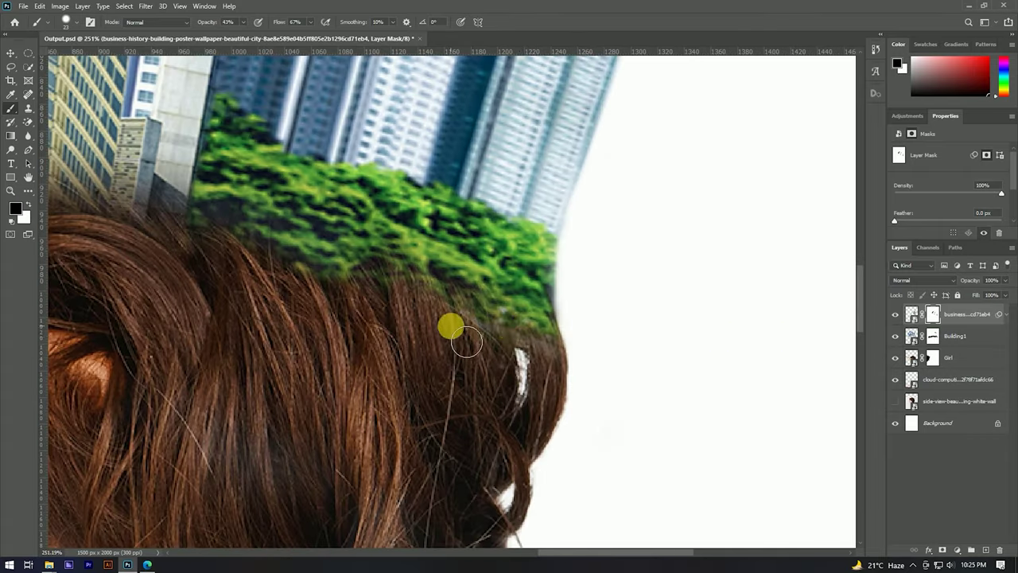
{"action": "left_click_drag", "start_coordinate": [505, 318], "coordinate": [485, 210]}
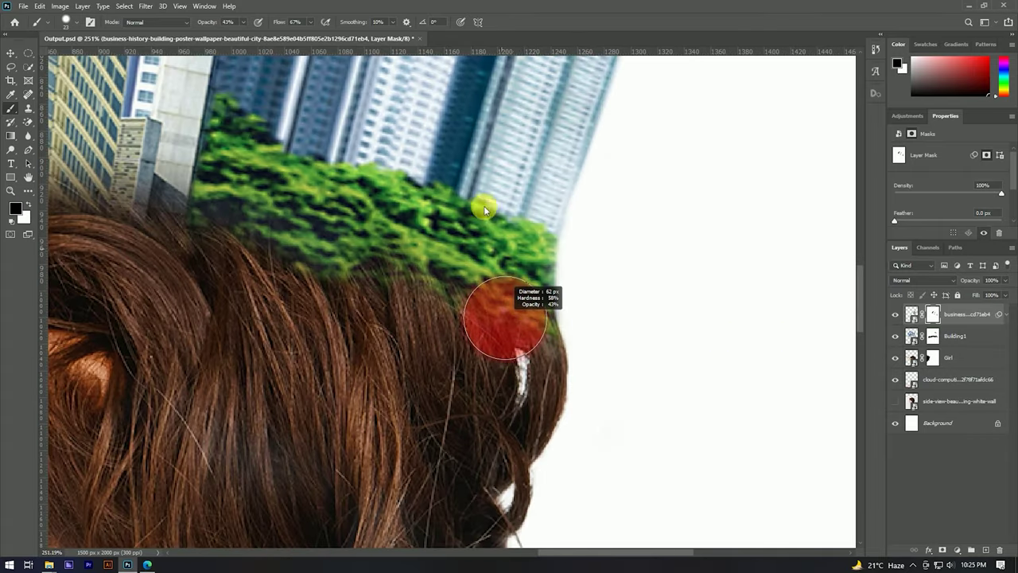
{"action": "left_click_drag", "start_coordinate": [470, 153], "coordinate": [461, 249]}
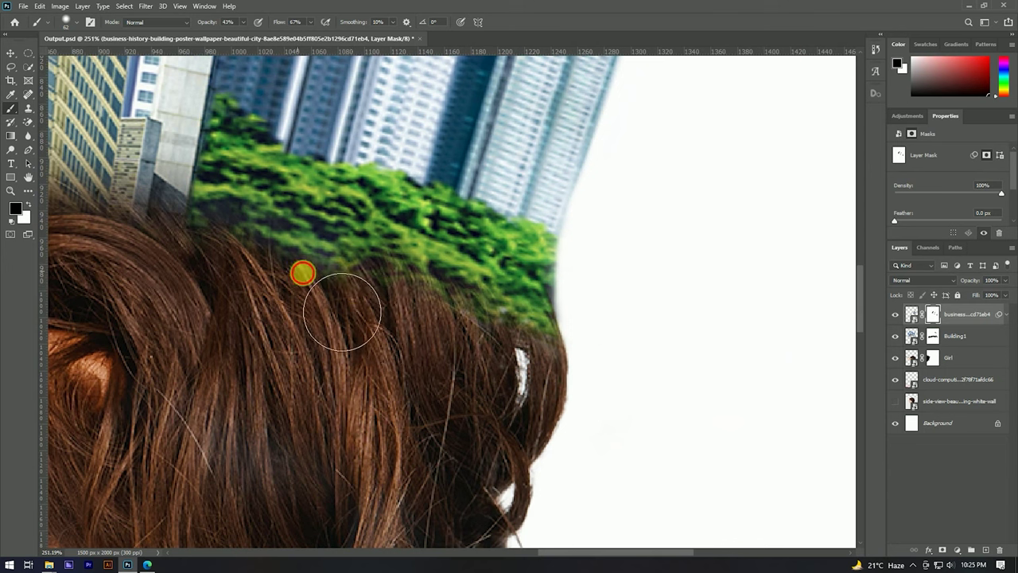
{"action": "mouse_move", "coordinate": [438, 350]}
{"action": "left_mouse_down"}
{"action": "mouse_move", "coordinate": [461, 345]}
{"action": "mouse_move", "coordinate": [545, 386]}
{"action": "mouse_move", "coordinate": [556, 370]}
{"action": "mouse_move", "coordinate": [496, 363]}
{"action": "mouse_move", "coordinate": [363, 307]}
{"action": "left_mouse_up"}
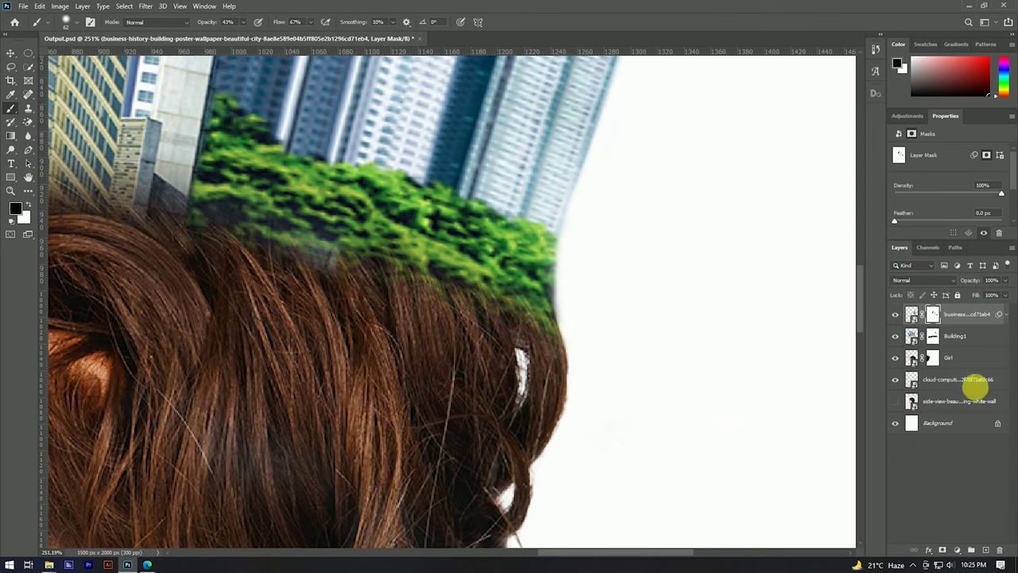
{"action": "left_click", "coordinate": [932, 337]}
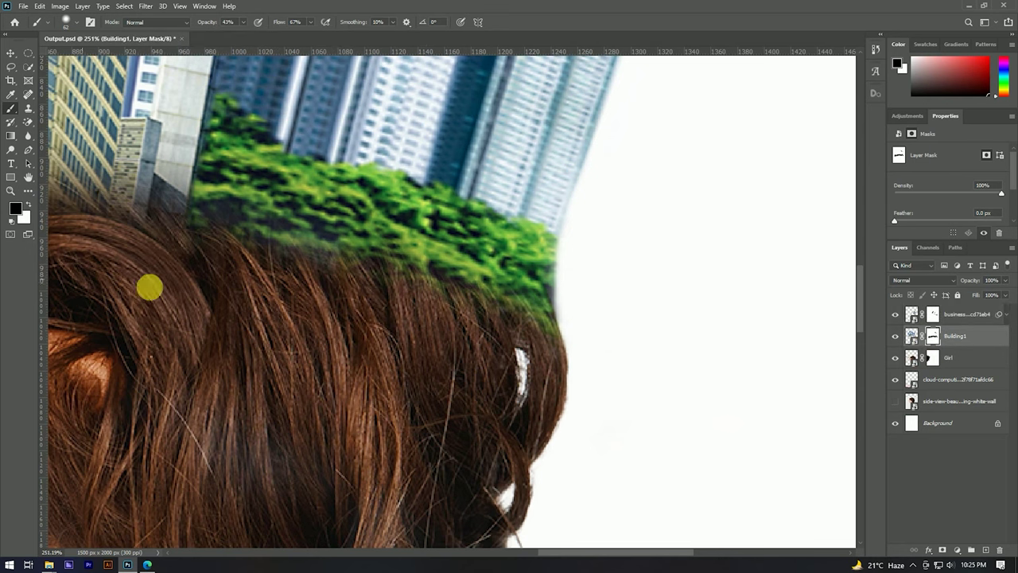
Brush the Building1 mask along the hair edge to remove the faint grey patch on the neck
{"action": "mouse_move", "coordinate": [307, 311]}
{"action": "left_mouse_down"}
{"action": "mouse_move", "coordinate": [318, 296]}
{"action": "mouse_move", "coordinate": [432, 359]}
{"action": "mouse_move", "coordinate": [562, 405]}
{"action": "left_mouse_up"}
{"action": "scroll", "coordinate": [563, 238], "scroll_direction": "down", "scroll_amount": 5}
{"action": "scroll", "coordinate": [568, 213], "scroll_direction": "down", "scroll_amount": 4}
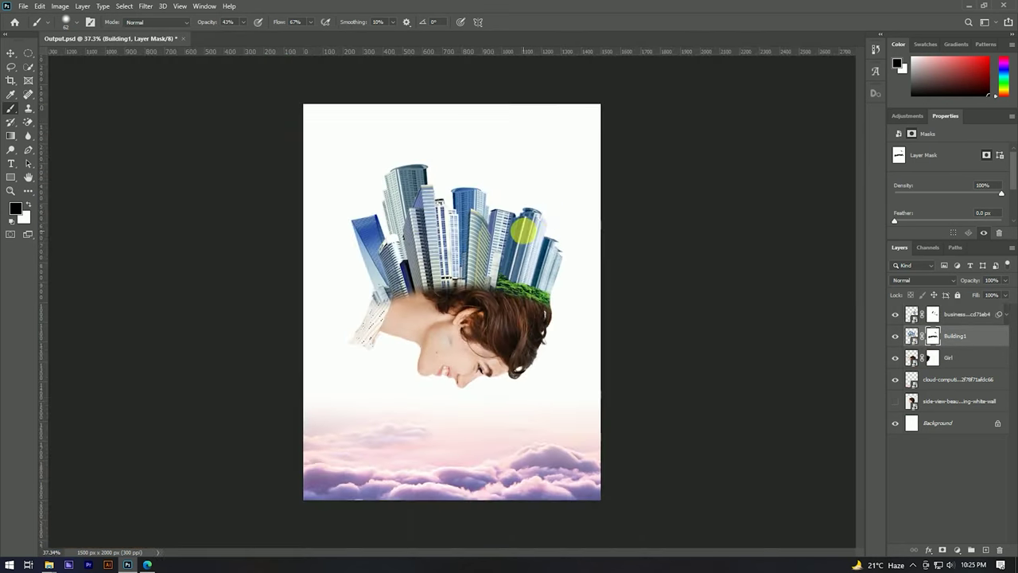
{"action": "key", "text": "v"}
{"action": "scroll", "coordinate": [538, 233], "scroll_direction": "down", "scroll_amount": 3}
{"action": "scroll", "coordinate": [495, 236], "scroll_direction": "up", "scroll_amount": 4}
{"action": "scroll", "coordinate": [485, 246], "scroll_direction": "down", "scroll_amount": 2}
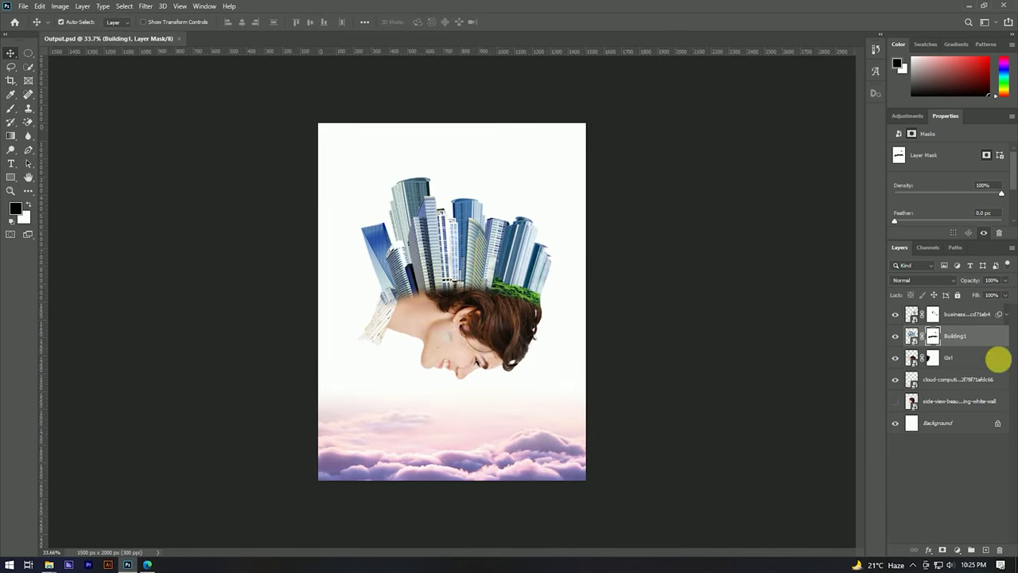
{"action": "scroll", "coordinate": [535, 319], "scroll_direction": "up", "scroll_amount": 1}
{"action": "scroll", "coordinate": [481, 322], "scroll_direction": "up", "scroll_amount": 5}
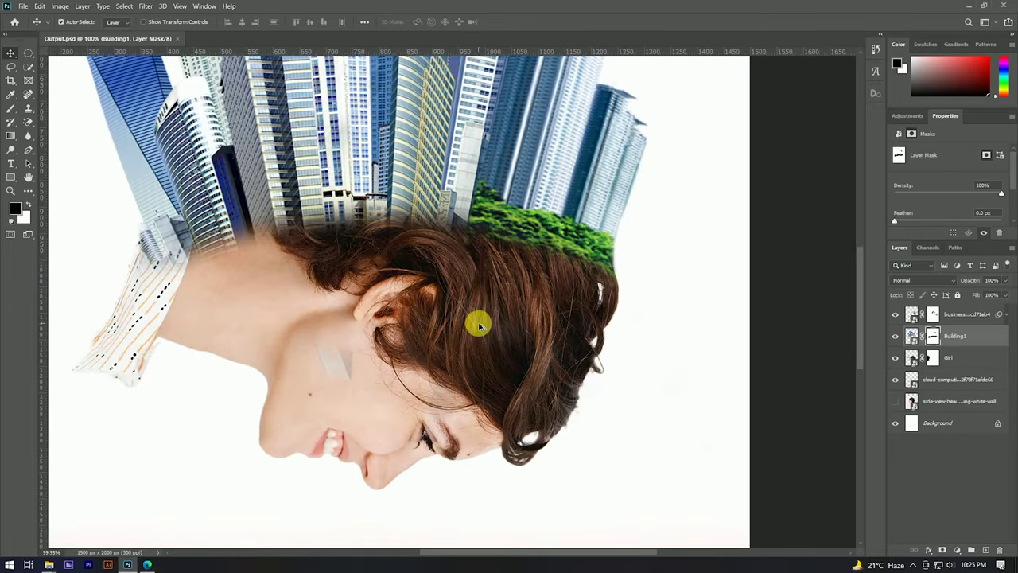
Reselect the skyscraper layer's mask with the Brush, then return to the Move tool to review
{"action": "left_click", "coordinate": [932, 314]}
{"action": "key", "text": "b"}
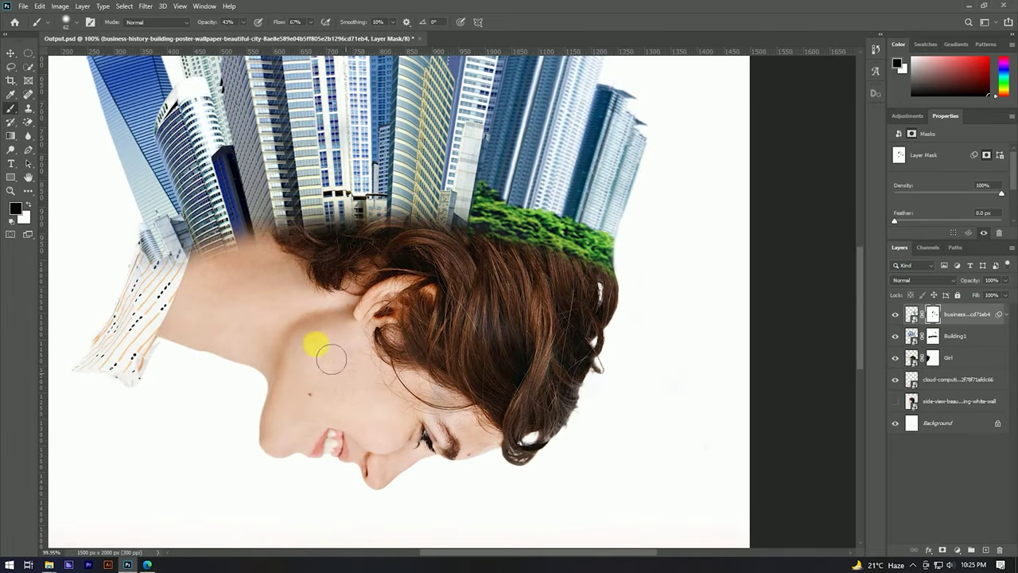
{"action": "scroll", "coordinate": [472, 286], "scroll_direction": "down", "scroll_amount": 8}
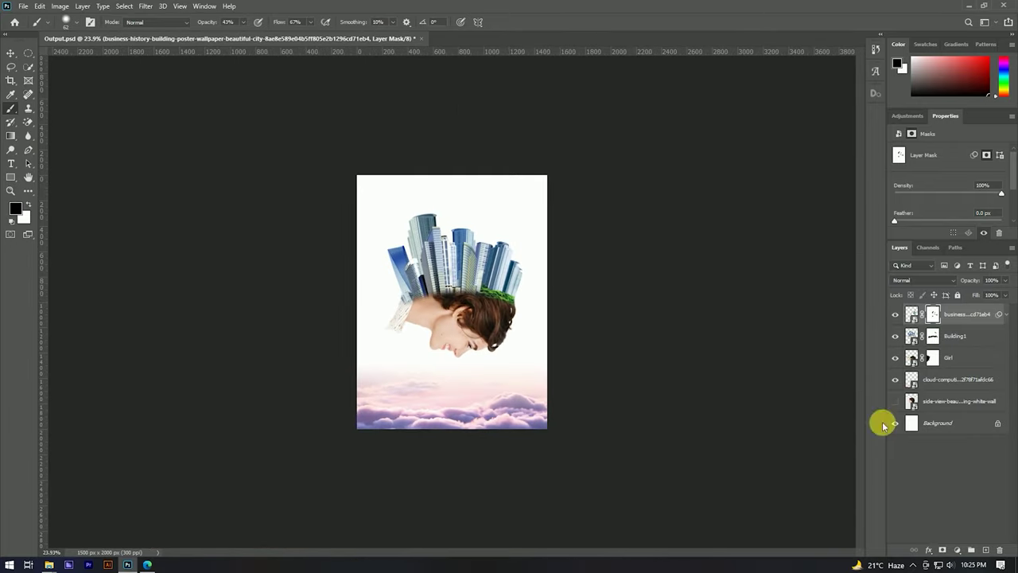
{"action": "scroll", "coordinate": [477, 261], "scroll_direction": "up", "scroll_amount": 2}
{"action": "key", "text": "v"}
{"action": "scroll", "coordinate": [518, 284], "scroll_direction": "up", "scroll_amount": 1}
{"action": "scroll", "coordinate": [483, 244], "scroll_direction": "down", "scroll_amount": 2}
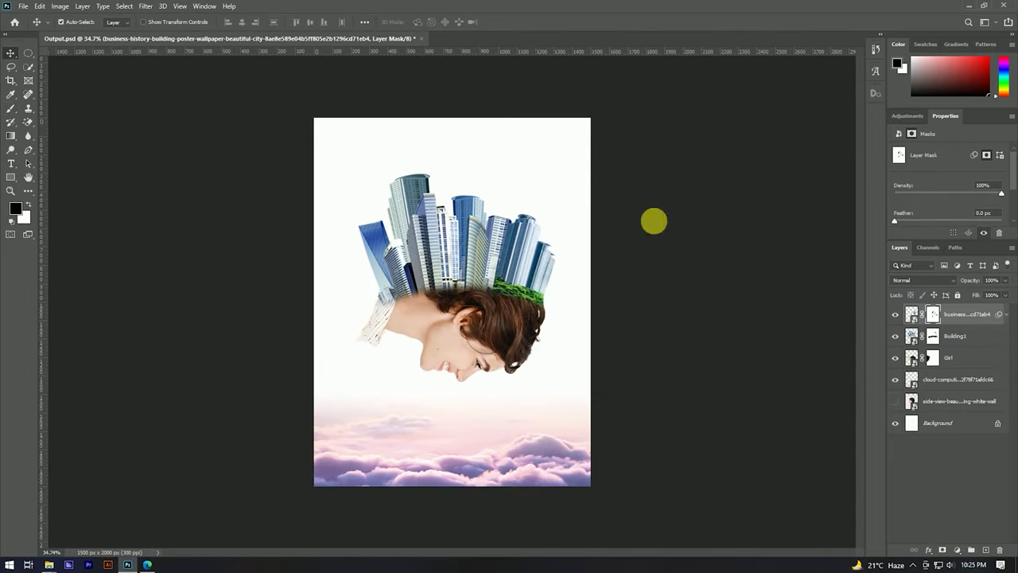
Place the rainbow image into the poster, raised behind the skyscrapers and tilted very slightly
{"action": "left_click", "coordinate": [103, 517]}
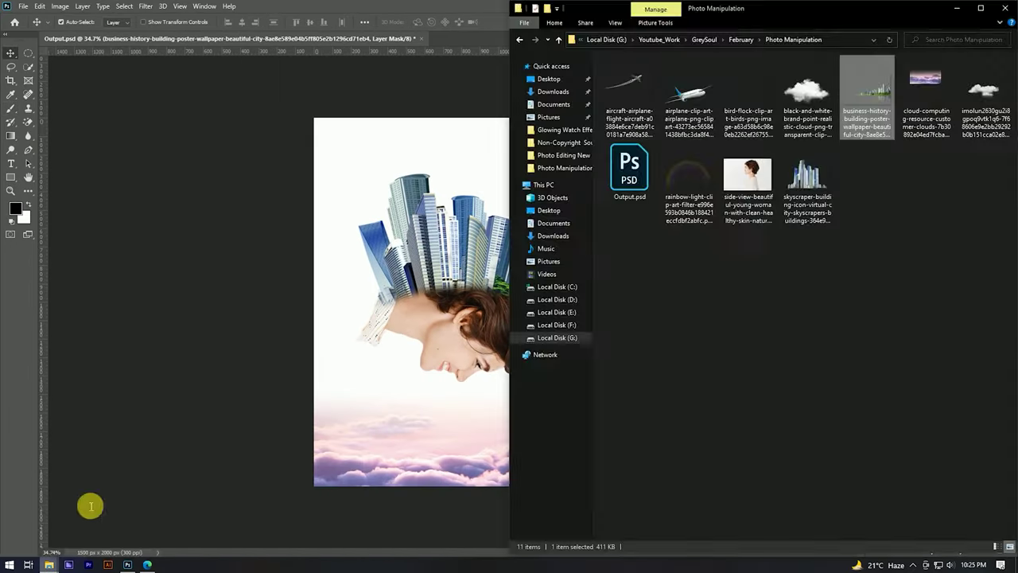
{"action": "left_click_drag", "start_coordinate": [682, 170], "coordinate": [373, 206]}
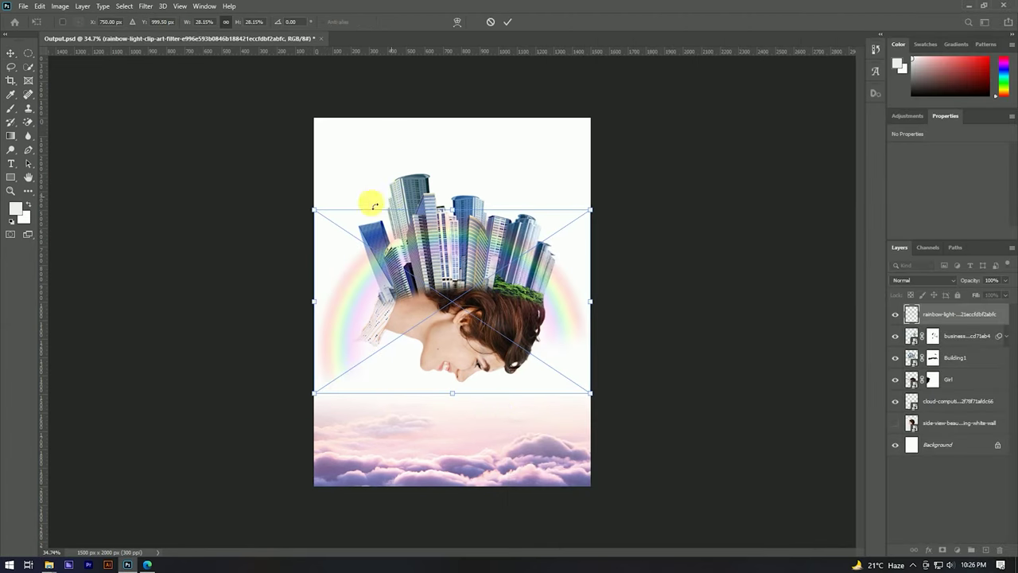
{"action": "left_click_drag", "start_coordinate": [571, 301], "coordinate": [557, 212]}
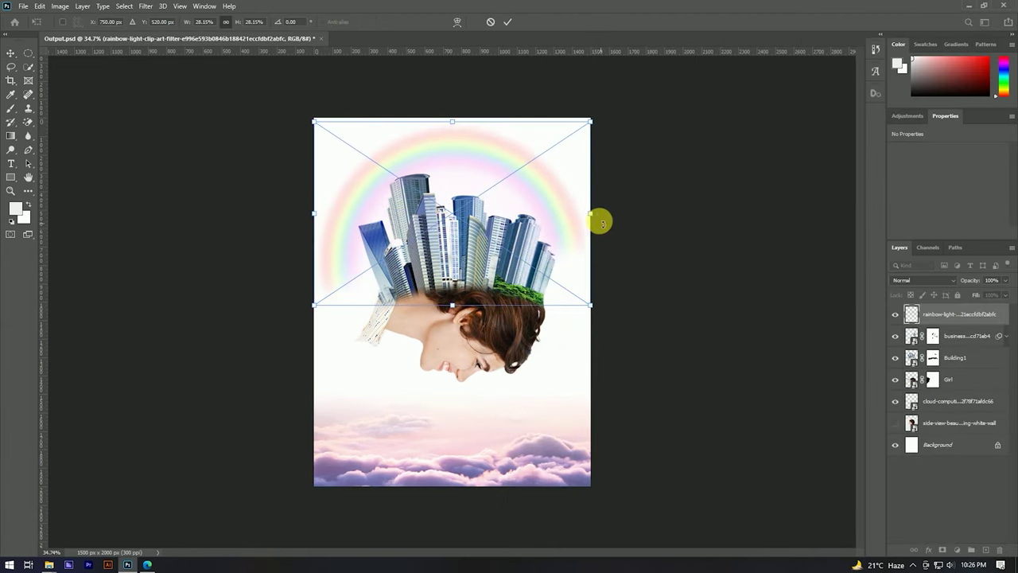
{"action": "left_click_drag", "start_coordinate": [597, 121], "coordinate": [599, 124]}
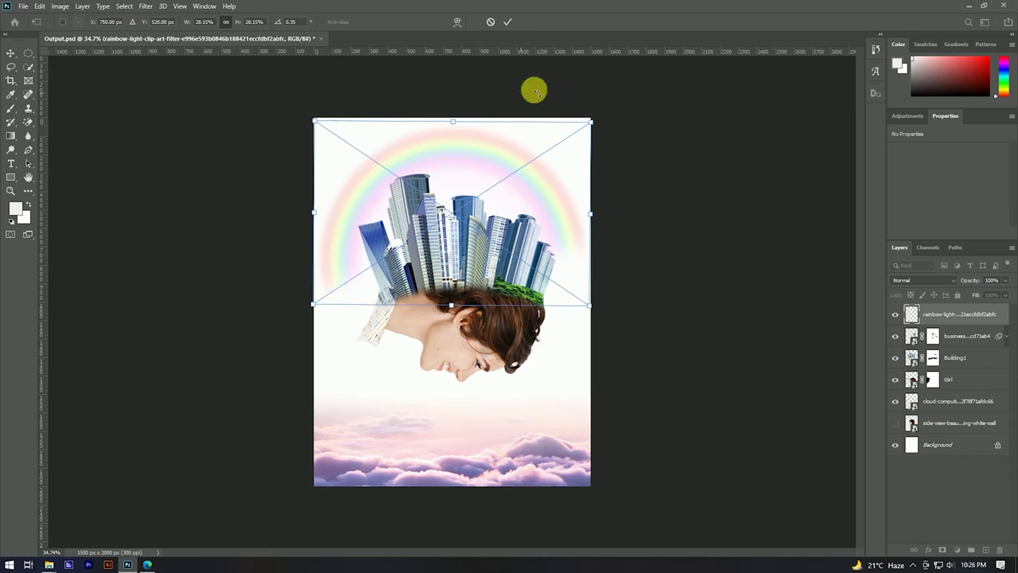
{"action": "left_click", "coordinate": [507, 22]}
{"action": "scroll", "coordinate": [483, 159], "scroll_direction": "up", "scroll_amount": 2}
{"action": "scroll", "coordinate": [489, 159], "scroll_direction": "up", "scroll_amount": 2}
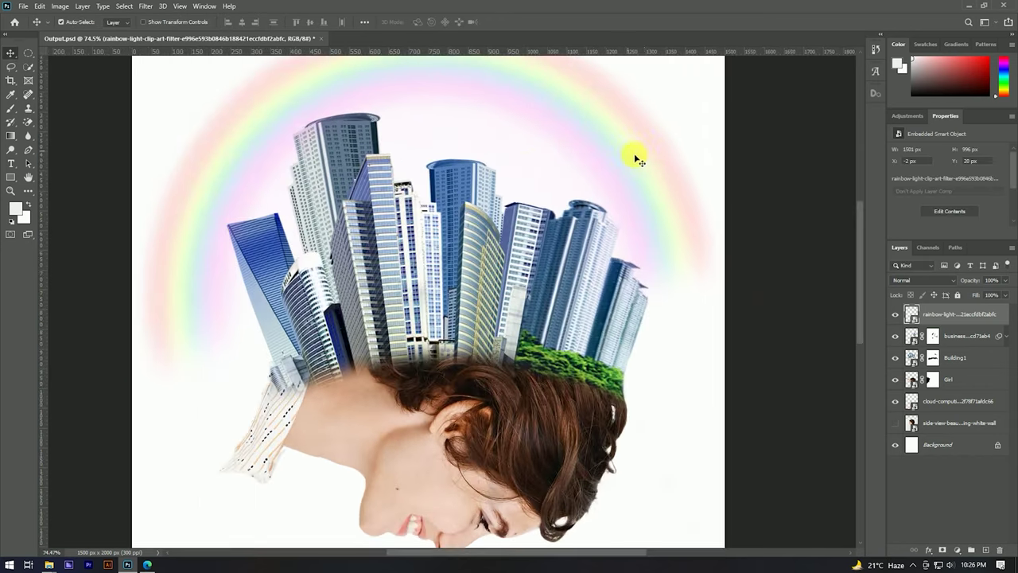
{"action": "scroll", "coordinate": [579, 274], "scroll_direction": "down", "scroll_amount": 2}
Free-transform the rainbow wider so its arc spreads around the buildings
{"action": "key", "text": "ctrl+t"}
{"action": "left_click_drag", "start_coordinate": [676, 225], "coordinate": [662, 225]}
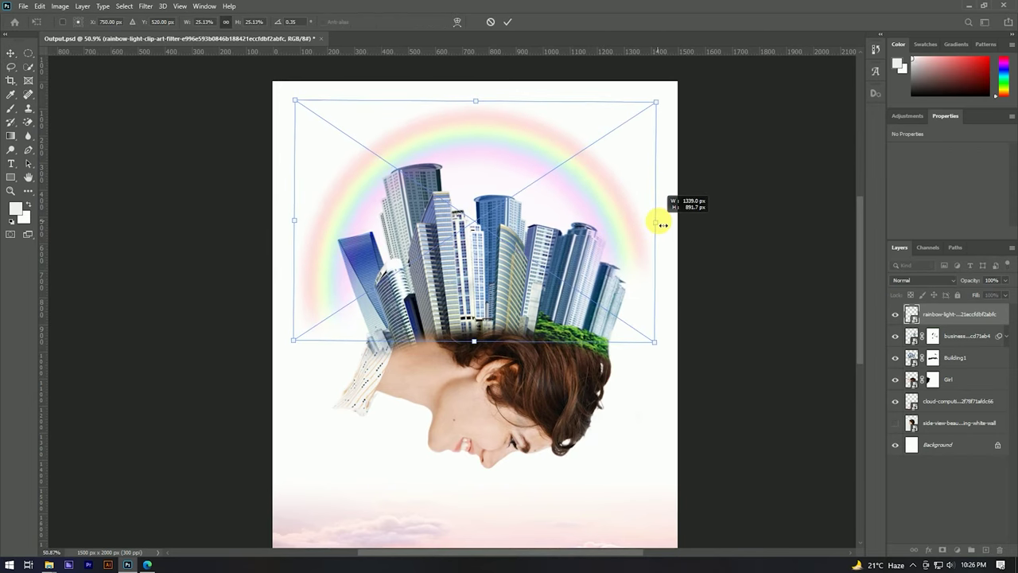
{"action": "left_click_drag", "start_coordinate": [662, 224], "coordinate": [679, 227]}
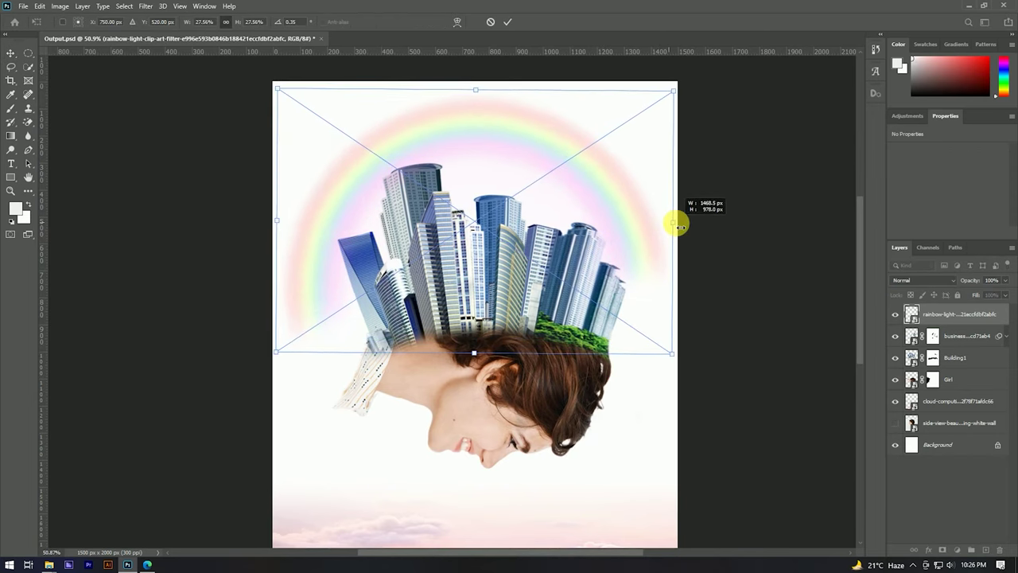
{"action": "left_click", "coordinate": [507, 22]}
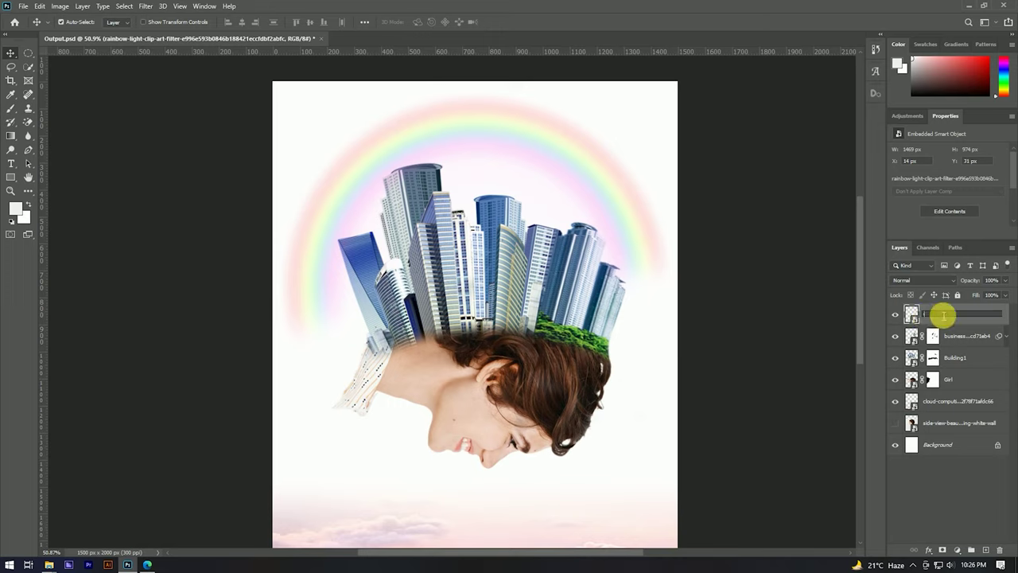
Confirm the rainbow layer's name and mask its haze off the shirt collar and left buildings
{"action": "key", "text": "Return"}
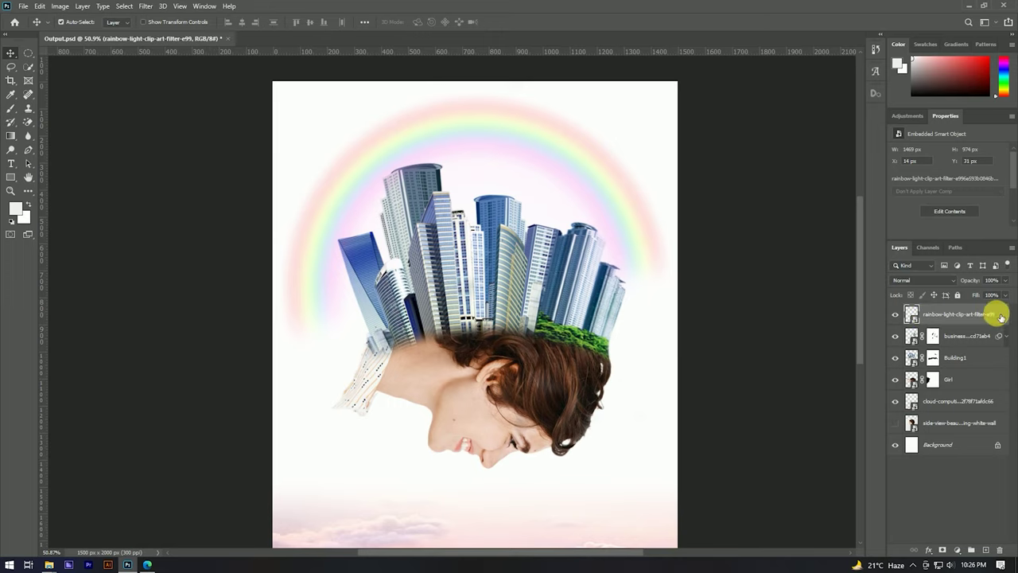
{"action": "left_click", "coordinate": [941, 551]}
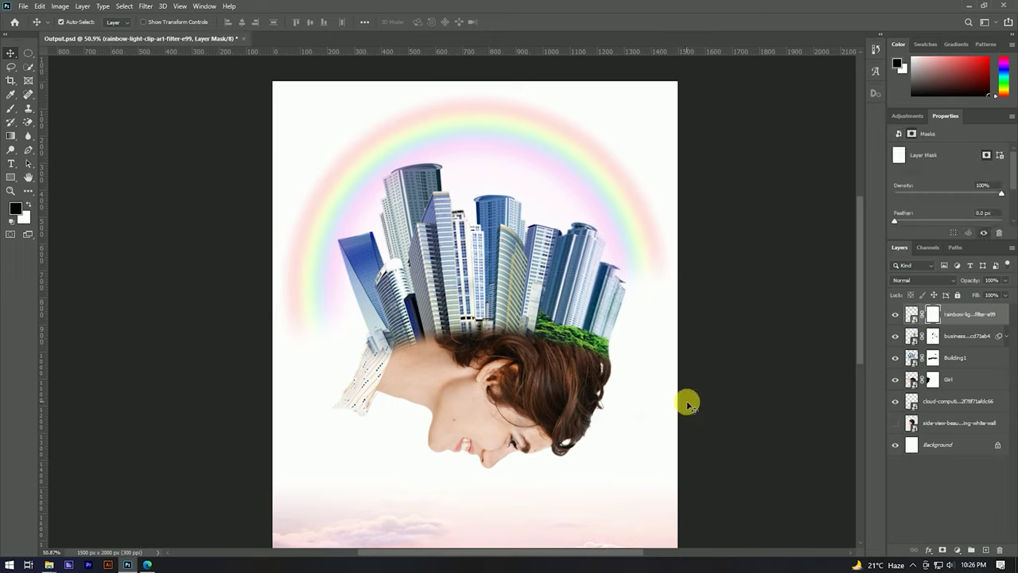
{"action": "key", "text": "b"}
{"action": "left_click_drag", "start_coordinate": [373, 394], "coordinate": [423, 312]}
{"action": "left_click_drag", "start_coordinate": [375, 260], "coordinate": [388, 239]}
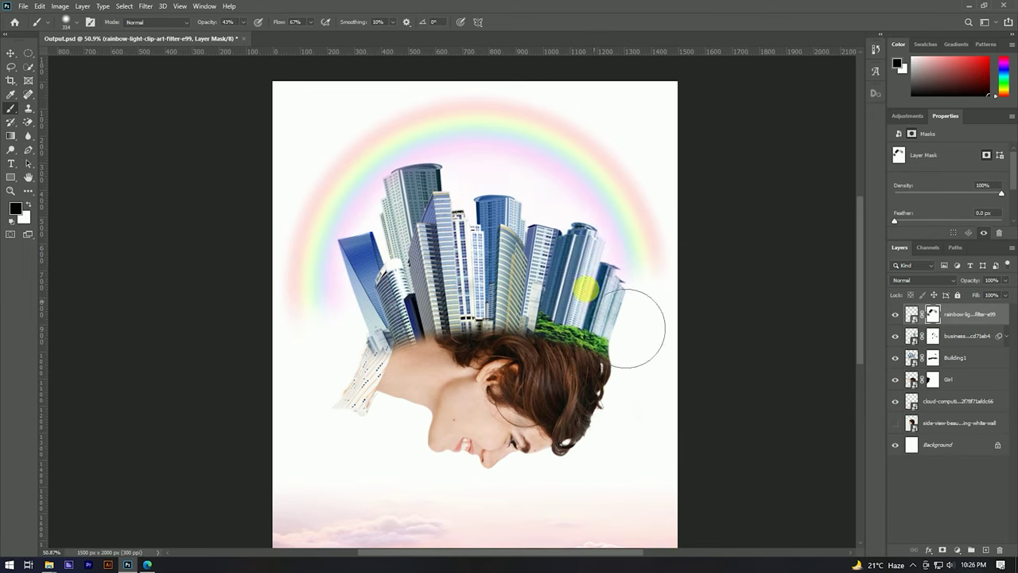
{"action": "scroll", "coordinate": [536, 312], "scroll_direction": "down", "scroll_amount": 5}
{"action": "scroll", "coordinate": [495, 288], "scroll_direction": "up", "scroll_amount": 3}
Nudge the layers from the rainbow down to Girl slightly lower, then save the composite
{"action": "key", "text": "v"}
{"action": "scroll", "coordinate": [495, 278], "scroll_direction": "down", "scroll_amount": 3}
{"action": "scroll", "coordinate": [491, 297], "scroll_direction": "up", "scroll_amount": 3}
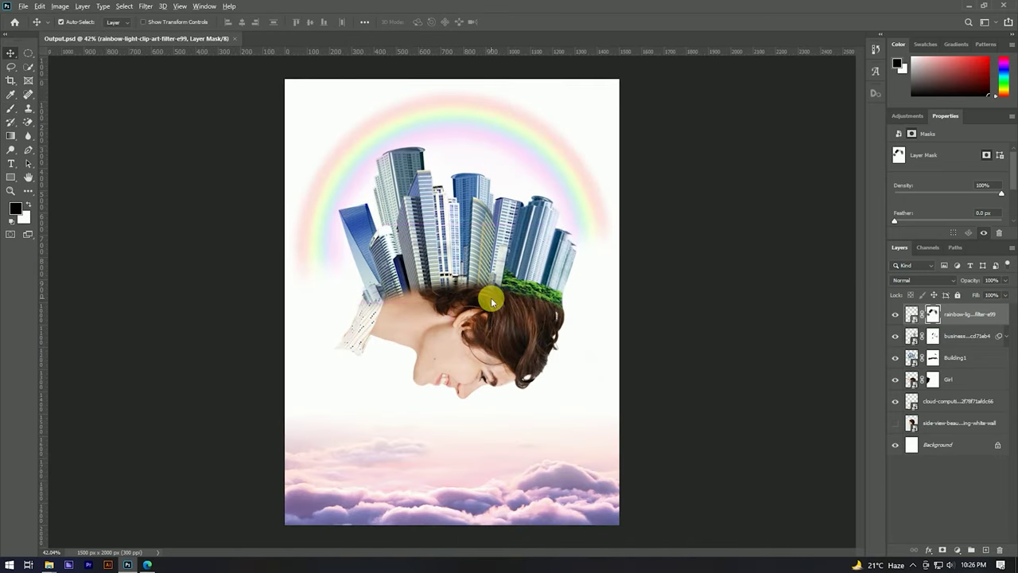
{"action": "scroll", "coordinate": [491, 297], "scroll_direction": "down", "scroll_amount": 3}
{"action": "scroll", "coordinate": [485, 250], "scroll_direction": "up", "scroll_amount": 2}
{"action": "scroll", "coordinate": [501, 294], "scroll_direction": "up", "scroll_amount": 2}
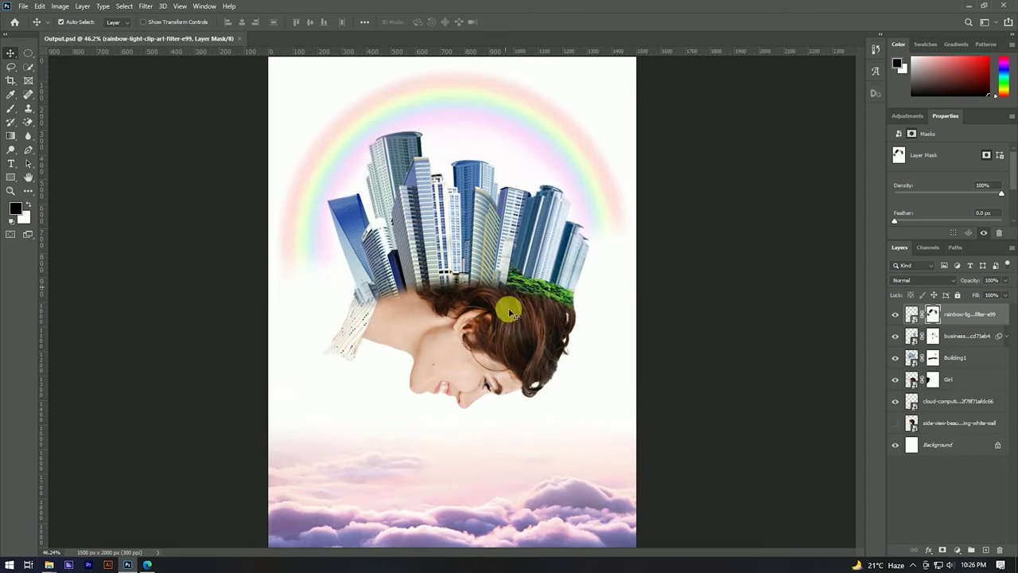
{"action": "left_click", "coordinate": [951, 380]}
{"action": "left_click", "coordinate": [959, 315], "text": "shift"}
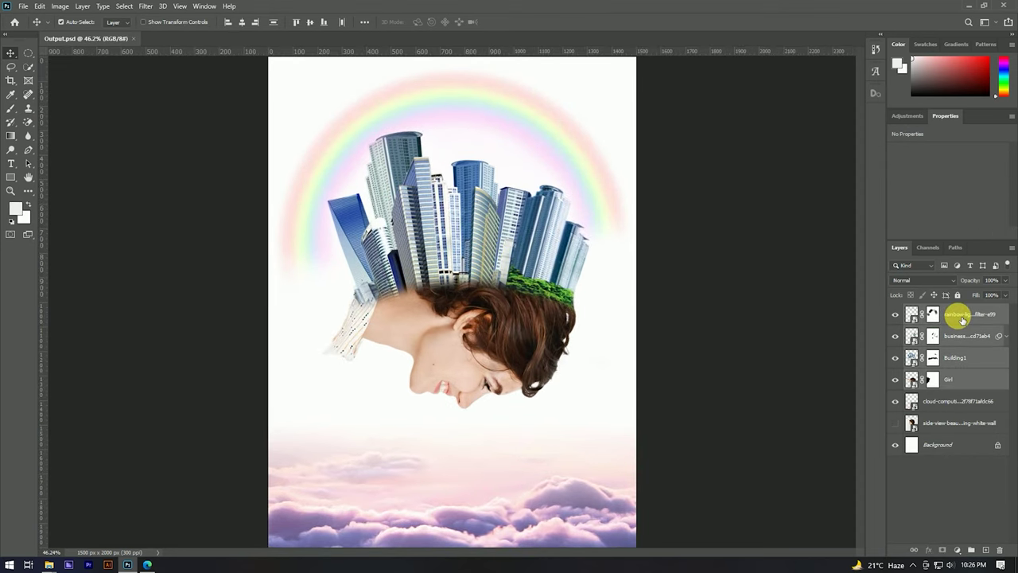
{"action": "key", "text": "shift+Down"}
{"action": "key", "text": "shift+Down"}
{"action": "key", "text": "shift+Down"}
{"action": "key", "text": "shift+Down"}
{"action": "key", "text": "shift+Down"}
{"action": "key", "text": "shift+Down"}
{"action": "key", "text": "shift+Down"}
{"action": "key", "text": "shift+Down"}
{"action": "key", "text": "shift+Down"}
{"action": "key", "text": "shift+Down"}
{"action": "scroll", "coordinate": [629, 173], "scroll_direction": "down", "scroll_amount": 1}
{"action": "scroll", "coordinate": [461, 125], "scroll_direction": "up", "scroll_amount": 1}
{"action": "scroll", "coordinate": [461, 125], "scroll_direction": "up", "scroll_amount": 1}
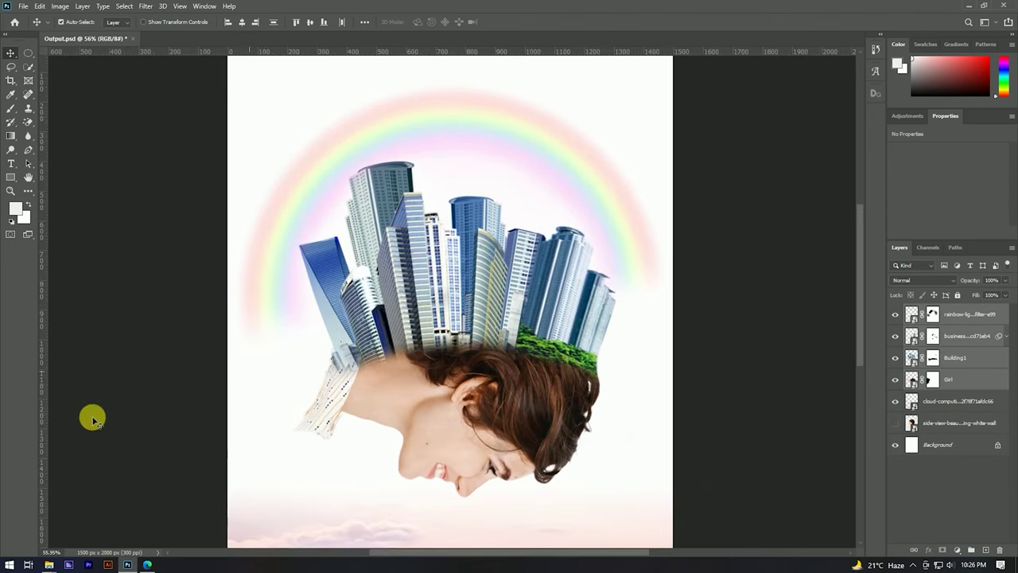
{"action": "key", "text": "ctrl+s"}
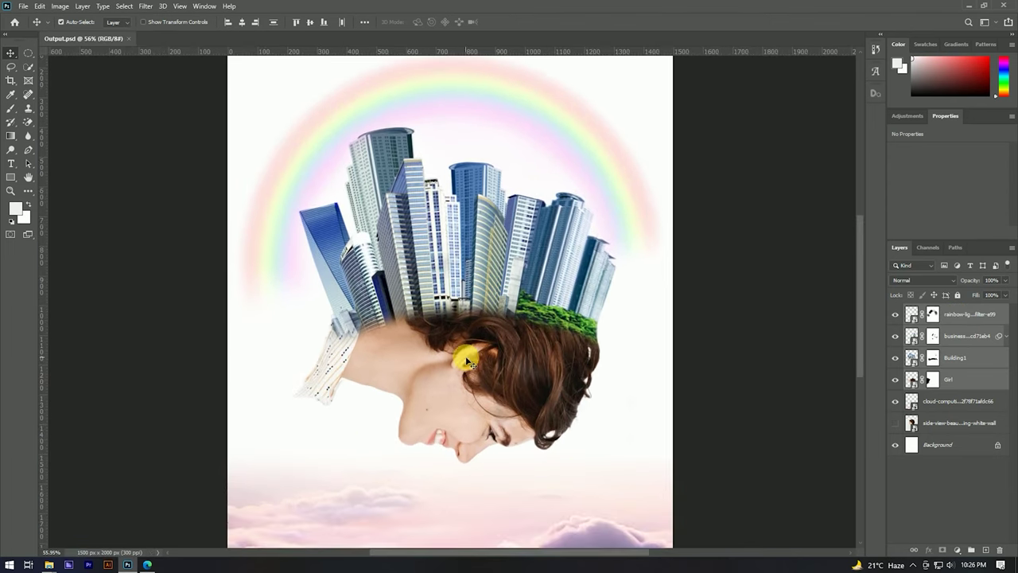
{"action": "scroll", "coordinate": [466, 357], "scroll_direction": "down", "scroll_amount": 2}
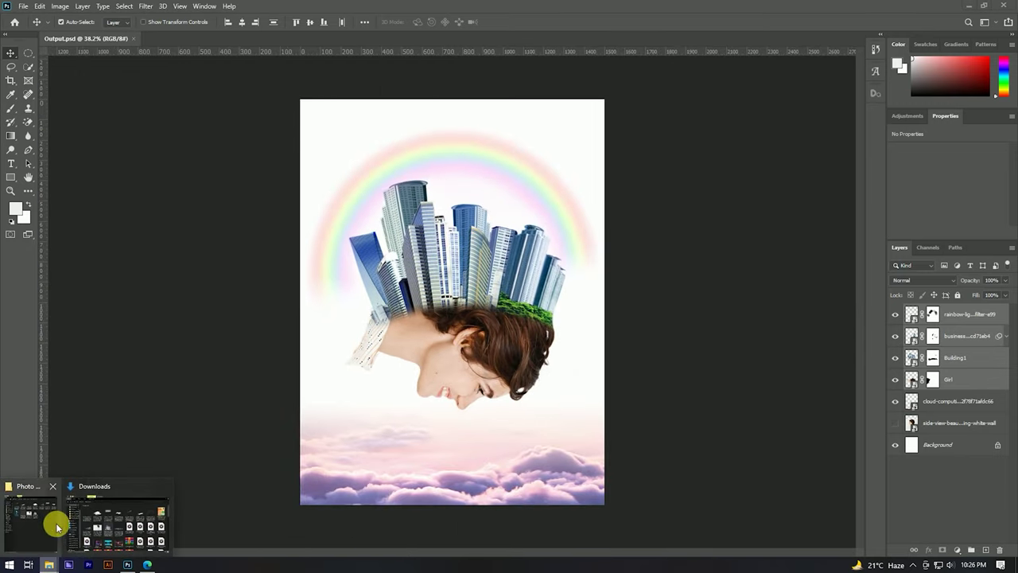
Place the cloud image, scaled down and tucked where the left skyscrapers meet the shirt collar
{"action": "left_click", "coordinate": [50, 523]}
{"action": "left_click_drag", "start_coordinate": [807, 90], "coordinate": [370, 258]}
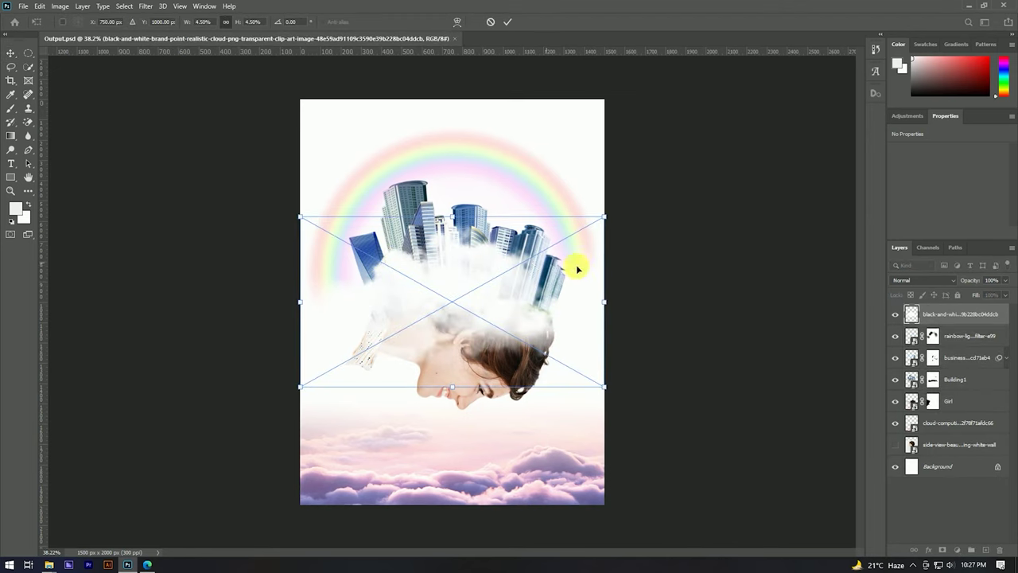
{"action": "mouse_move", "coordinate": [614, 305]}
{"action": "left_mouse_down"}
{"action": "mouse_move", "coordinate": [469, 306]}
{"action": "mouse_move", "coordinate": [533, 313]}
{"action": "left_mouse_up"}
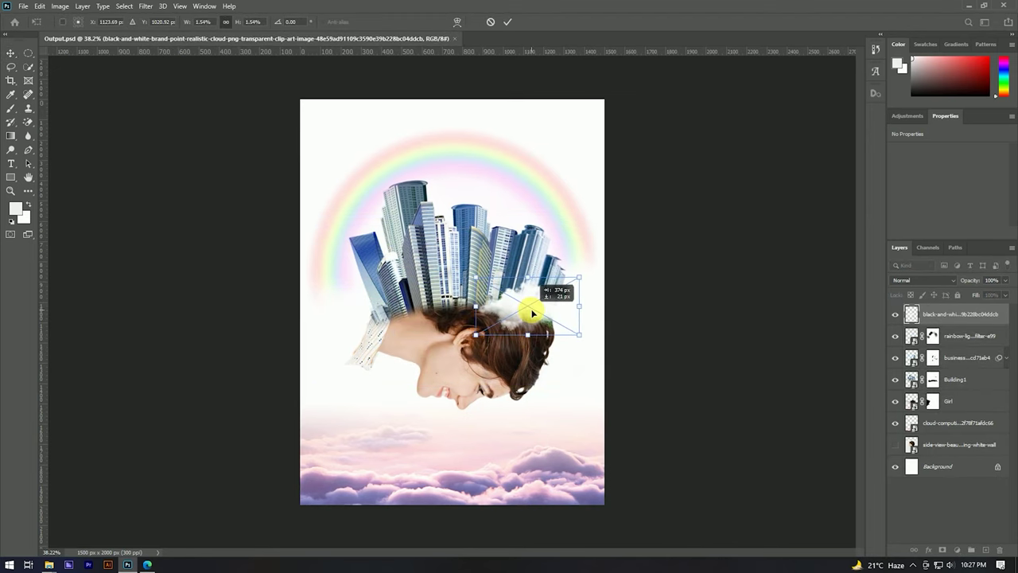
{"action": "mouse_move", "coordinate": [582, 308]}
{"action": "left_mouse_down"}
{"action": "mouse_move", "coordinate": [457, 242]}
{"action": "mouse_move", "coordinate": [372, 296]}
{"action": "mouse_move", "coordinate": [408, 297]}
{"action": "left_mouse_up"}
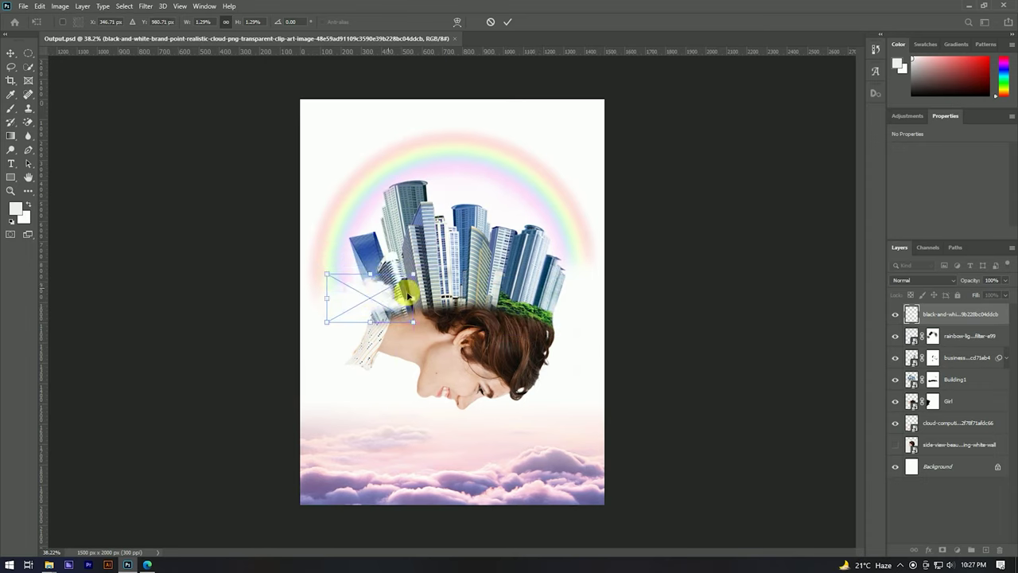
{"action": "scroll", "coordinate": [393, 300], "scroll_direction": "up", "scroll_amount": 4}
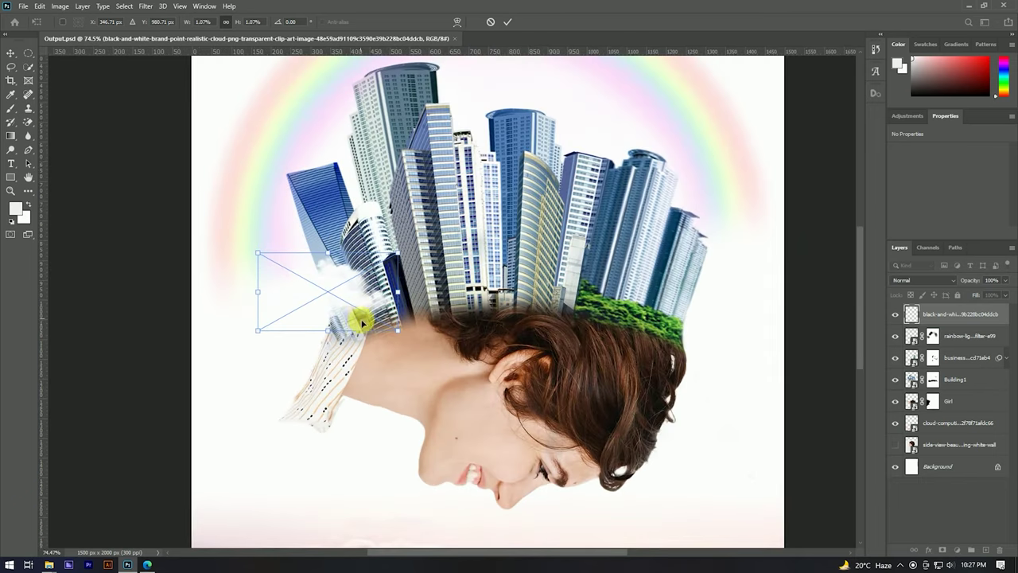
{"action": "left_click_drag", "start_coordinate": [344, 296], "coordinate": [379, 320]}
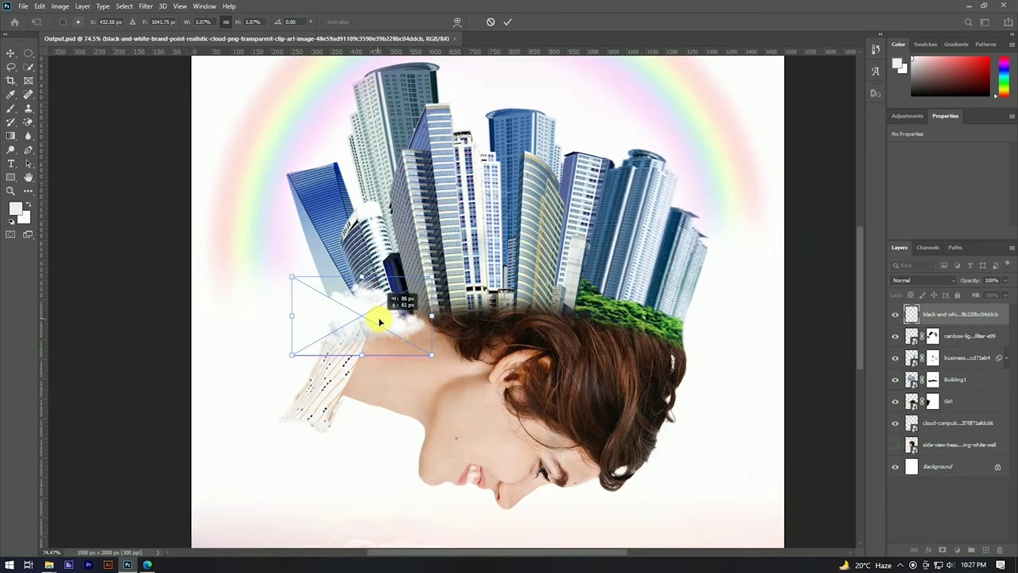
{"action": "key", "text": "Return"}
{"action": "scroll", "coordinate": [472, 223], "scroll_direction": "down", "scroll_amount": 1}
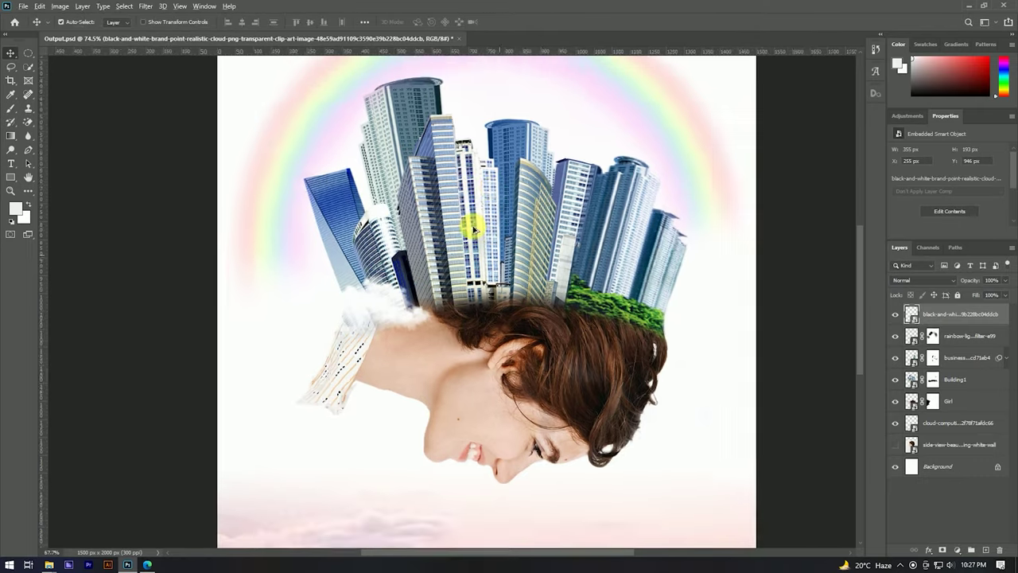
{"action": "scroll", "coordinate": [438, 307], "scroll_direction": "down", "scroll_amount": 2}
{"action": "left_click", "coordinate": [50, 565]}
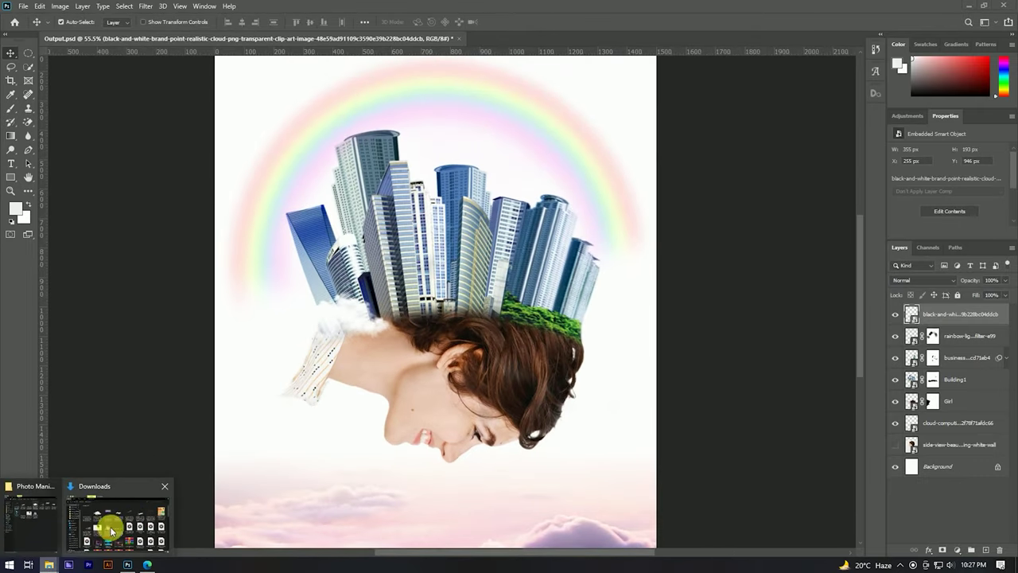
Place the second cloud image, scaled down and resting beside the grass on the right
{"action": "left_click", "coordinate": [109, 527]}
{"action": "left_click", "coordinate": [598, 141]}
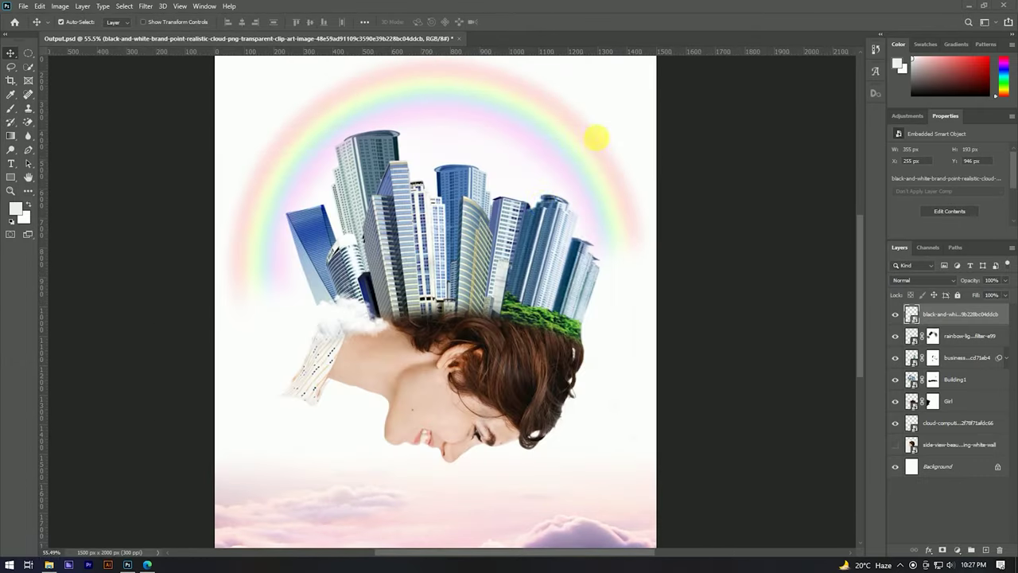
{"action": "left_click", "coordinate": [49, 564]}
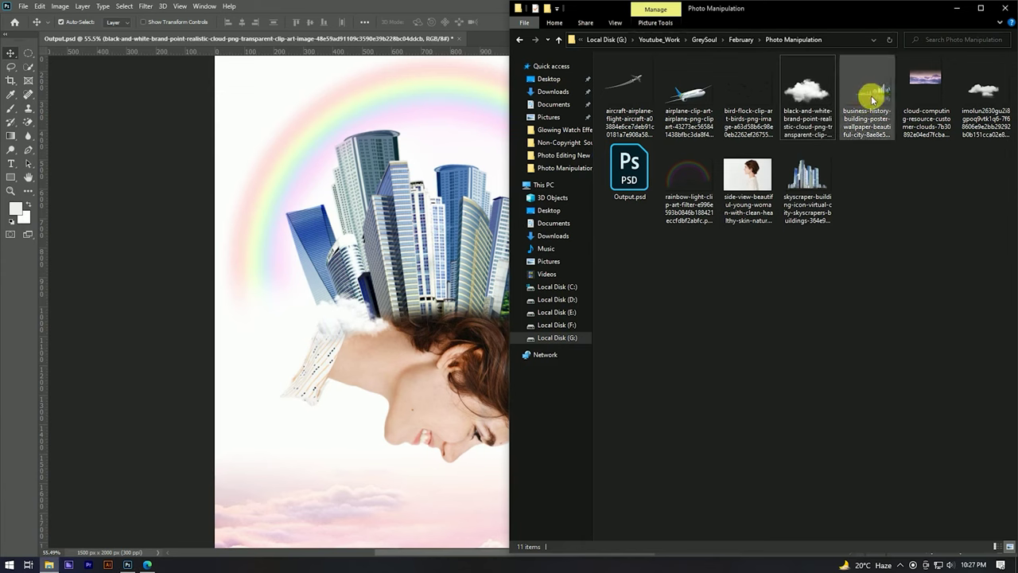
{"action": "left_click_drag", "start_coordinate": [989, 89], "coordinate": [358, 303]}
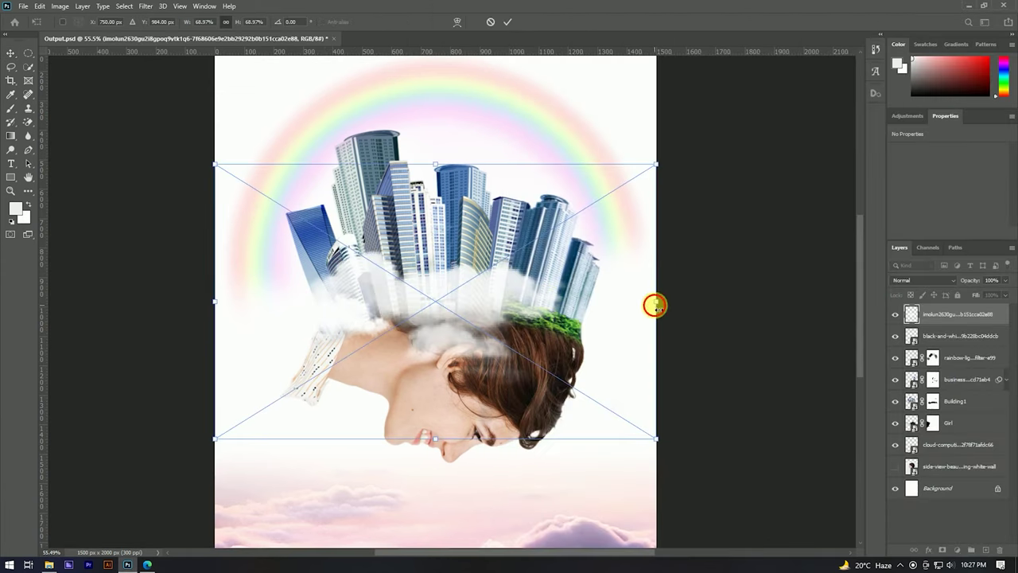
{"action": "left_click_drag", "start_coordinate": [655, 304], "coordinate": [546, 296]}
{"action": "mouse_move", "coordinate": [466, 303]}
{"action": "left_mouse_down"}
{"action": "mouse_move", "coordinate": [583, 301]}
{"action": "mouse_move", "coordinate": [577, 313]}
{"action": "left_mouse_up"}
{"action": "left_click", "coordinate": [508, 22]}
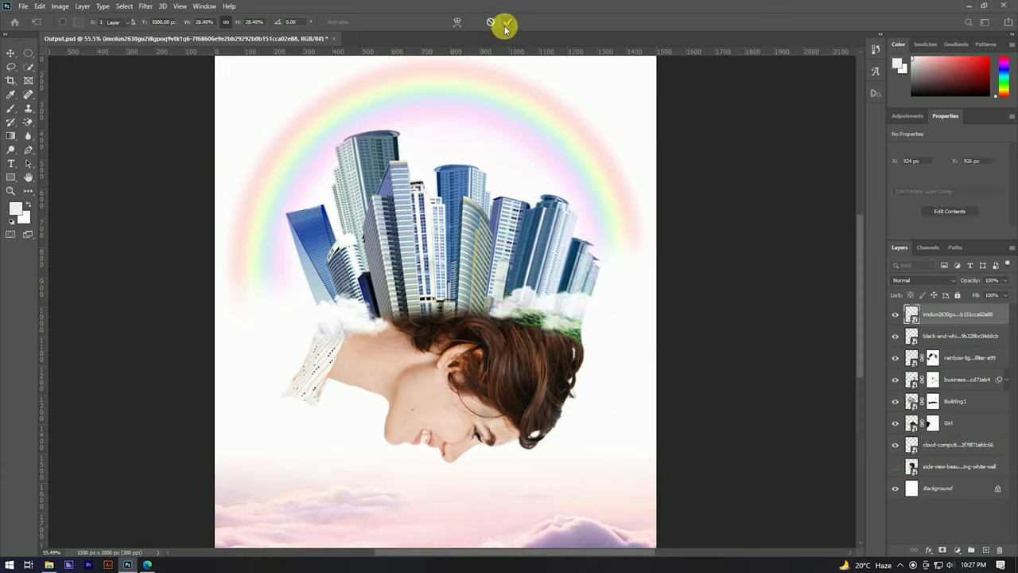
Duplicate the first cloud up among the right-hand towers, then drag in the bird-flock image
{"action": "mouse_move", "coordinate": [339, 329]}
{"action": "left_mouse_down"}
{"action": "mouse_move", "coordinate": [516, 203]}
{"action": "mouse_move", "coordinate": [525, 210]}
{"action": "left_mouse_up"}
{"action": "scroll", "coordinate": [525, 209], "scroll_direction": "down", "scroll_amount": 3}
{"action": "scroll", "coordinate": [531, 199], "scroll_direction": "up", "scroll_amount": 1}
{"action": "scroll", "coordinate": [484, 215], "scroll_direction": "up", "scroll_amount": 1}
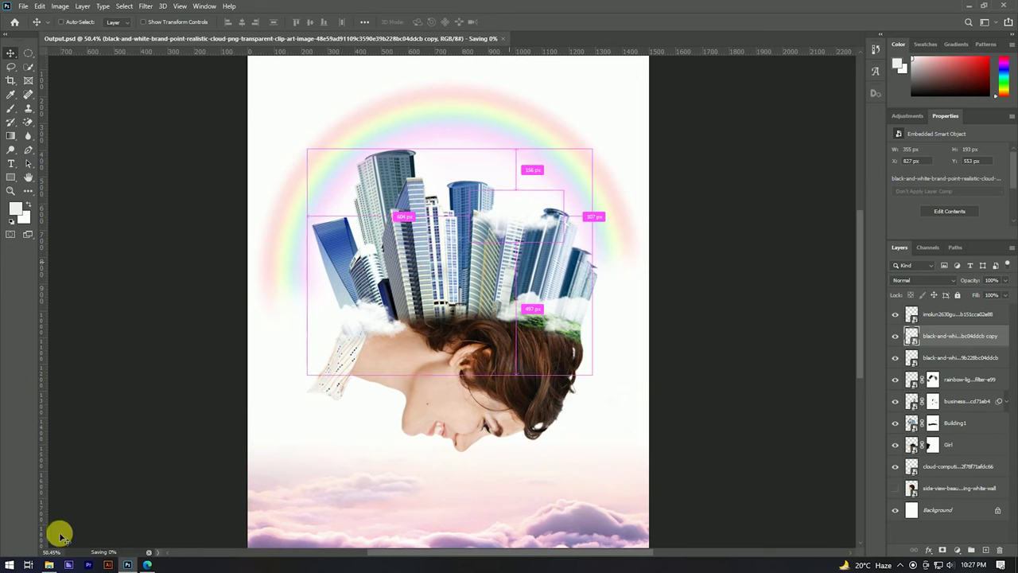
{"action": "left_click", "coordinate": [49, 564]}
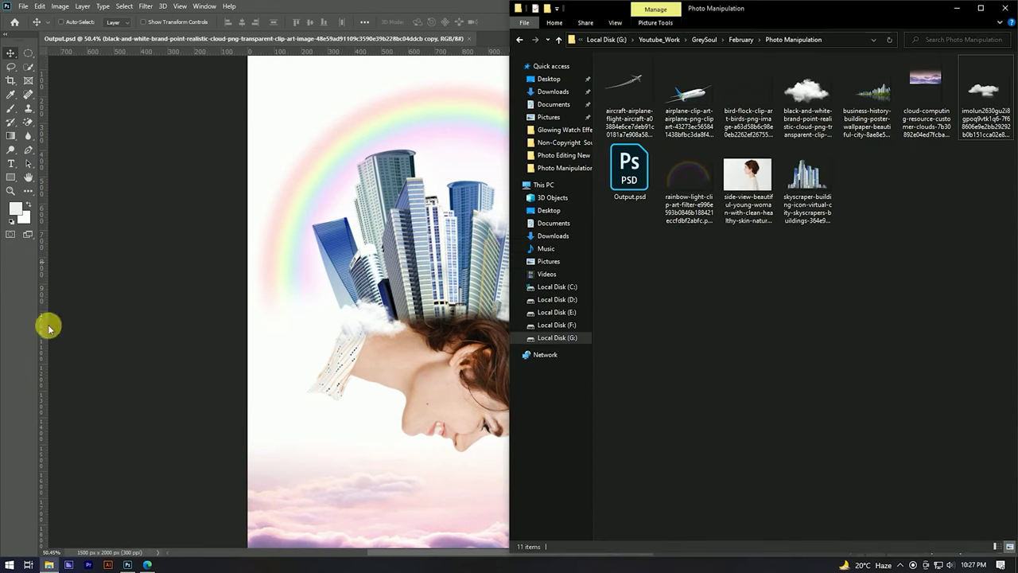
{"action": "left_click", "coordinate": [738, 89]}
{"action": "left_click_drag", "start_coordinate": [625, 120], "coordinate": [439, 139]}
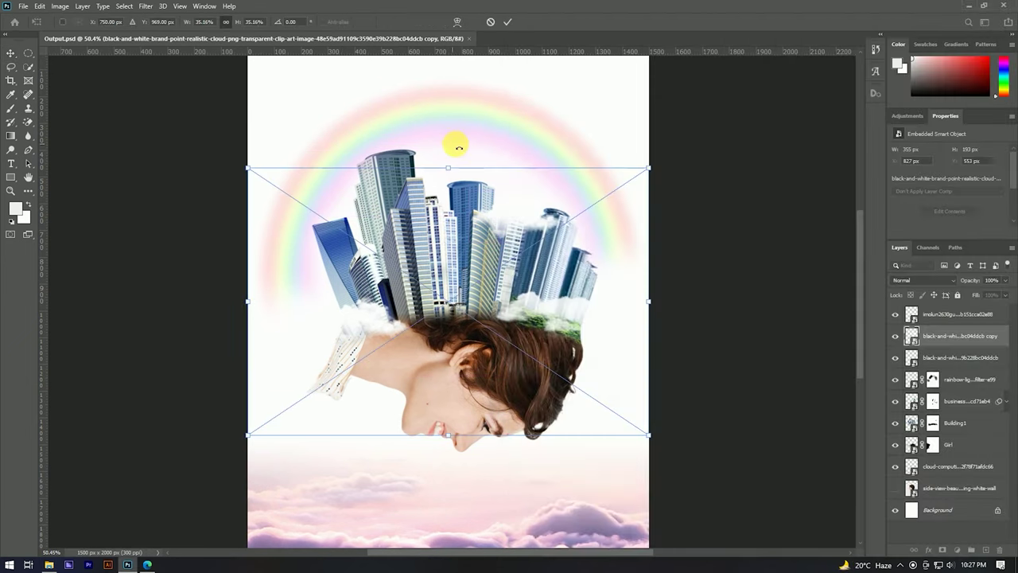
{"action": "mouse_move", "coordinate": [645, 308]}
{"action": "left_mouse_down"}
{"action": "mouse_move", "coordinate": [466, 302]}
{"action": "mouse_move", "coordinate": [460, 161]}
{"action": "left_mouse_up"}
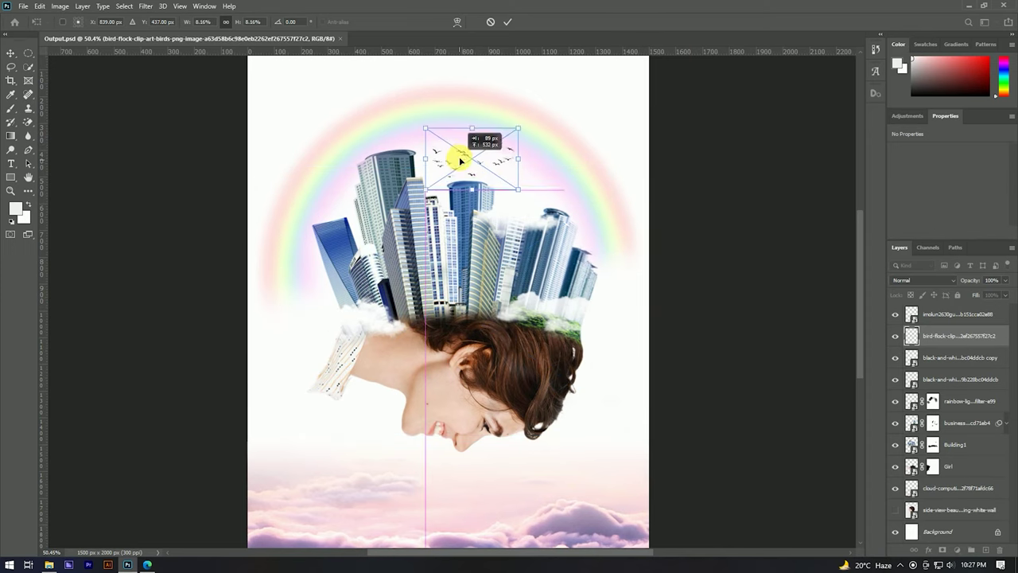
{"action": "left_click", "coordinate": [507, 22]}
{"action": "scroll", "coordinate": [504, 156], "scroll_direction": "down", "scroll_amount": 5}
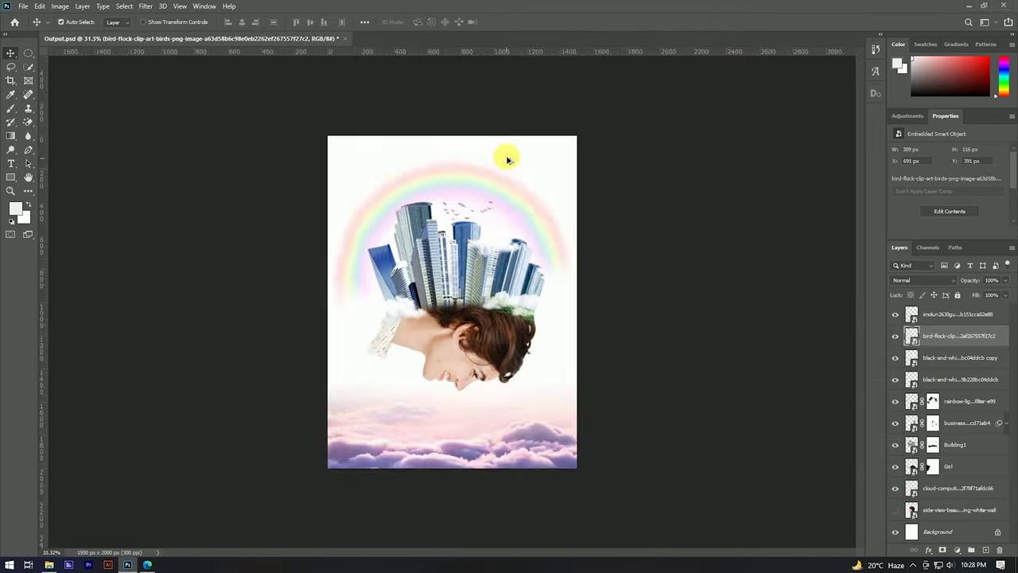
{"action": "scroll", "coordinate": [509, 167], "scroll_direction": "up", "scroll_amount": 3}
{"action": "scroll", "coordinate": [497, 143], "scroll_direction": "down", "scroll_amount": 1}
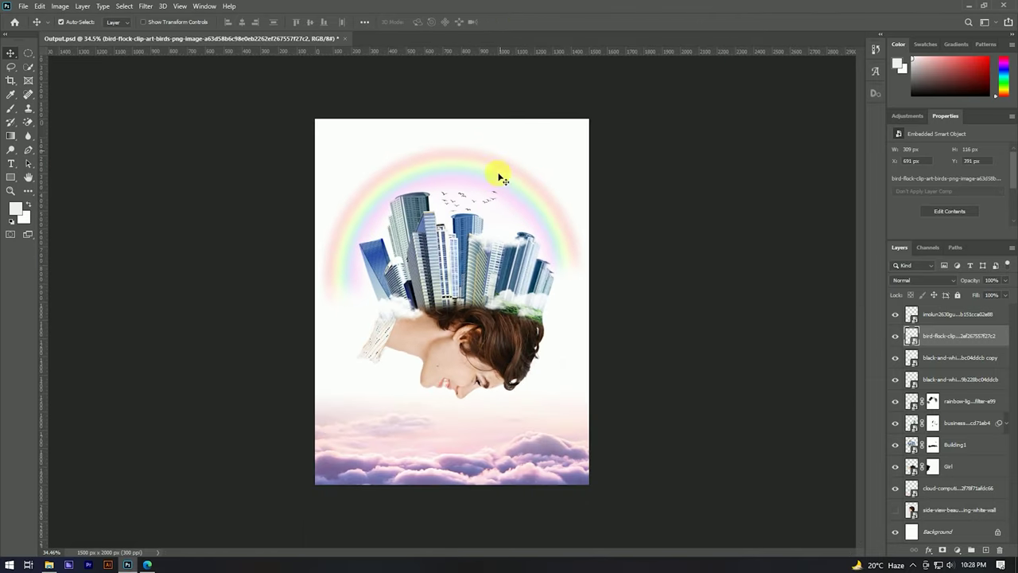
{"action": "left_click", "coordinate": [970, 316]}
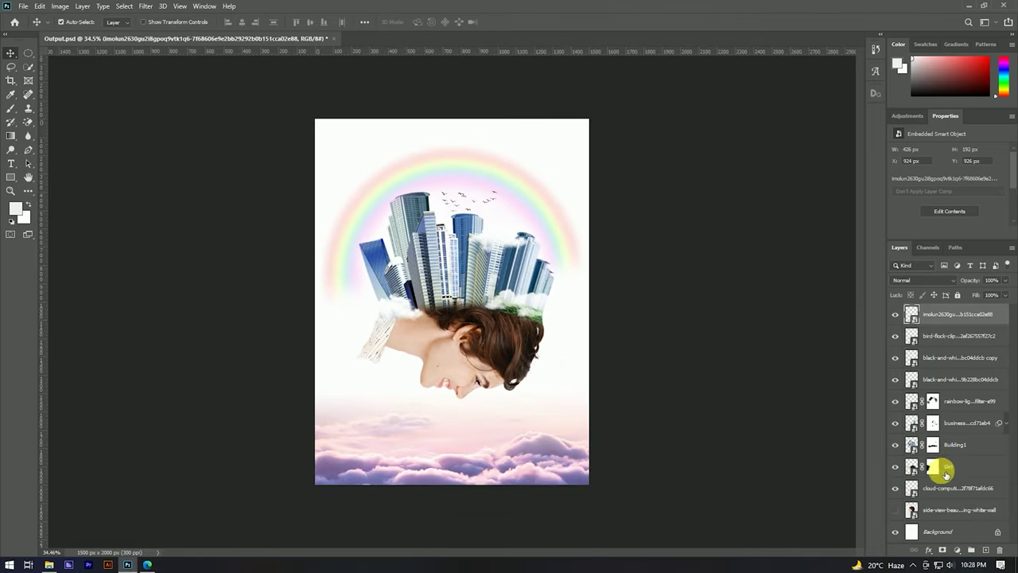
{"action": "left_click", "coordinate": [962, 467], "text": "shift"}
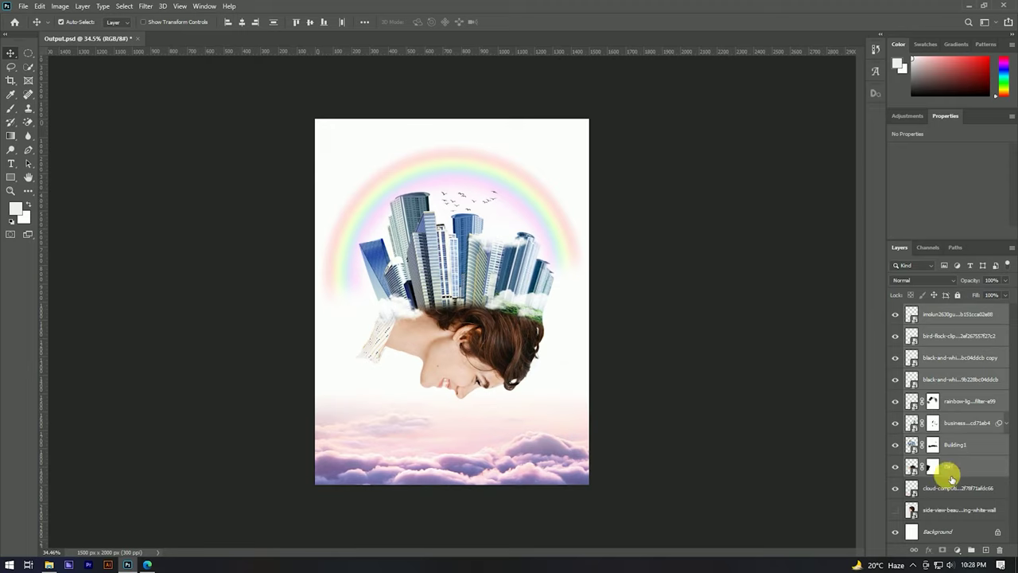
{"action": "key", "text": "Down"}
{"action": "key", "text": "Down"}
{"action": "key", "text": "Down"}
{"action": "key", "text": "Down"}
{"action": "key", "text": "Down"}
{"action": "key", "text": "Down"}
{"action": "key", "text": "Down"}
{"action": "key", "text": "Down"}
{"action": "key", "text": "Down"}
{"action": "key", "text": "Down"}
{"action": "key", "text": "Down"}
{"action": "key", "text": "Down"}
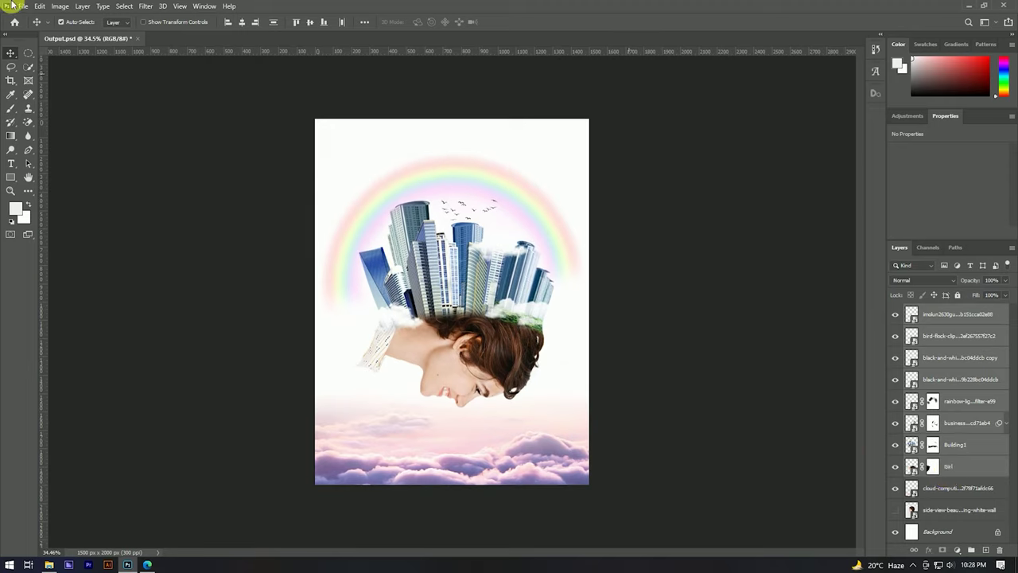
{"action": "left_click", "coordinate": [969, 318]}
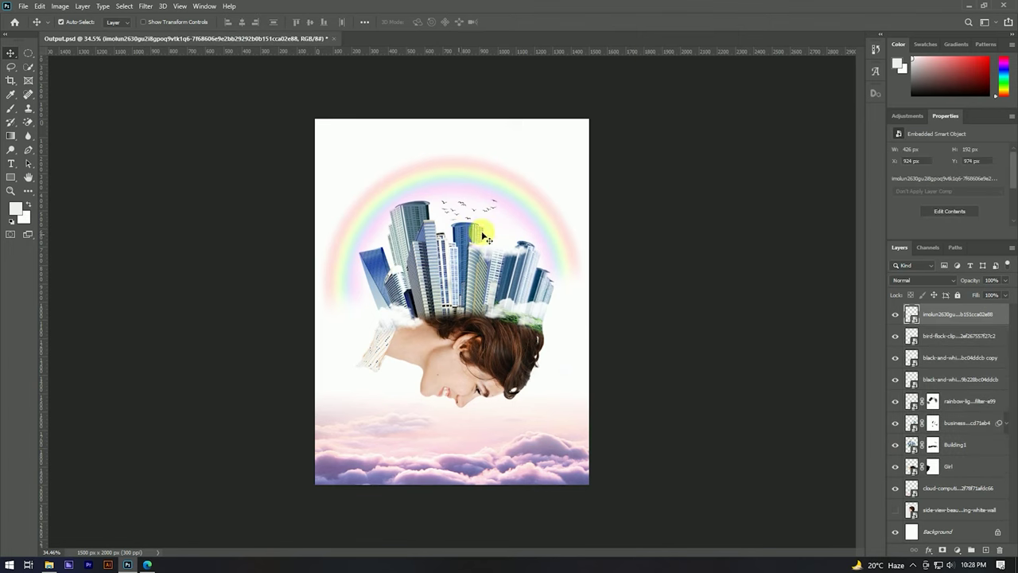
{"action": "scroll", "coordinate": [482, 187], "scroll_direction": "up", "scroll_amount": 5}
{"action": "scroll", "coordinate": [483, 187], "scroll_direction": "down", "scroll_amount": 3}
{"action": "scroll", "coordinate": [483, 186], "scroll_direction": "down", "scroll_amount": 2}
{"action": "scroll", "coordinate": [483, 187], "scroll_direction": "up", "scroll_amount": 2}
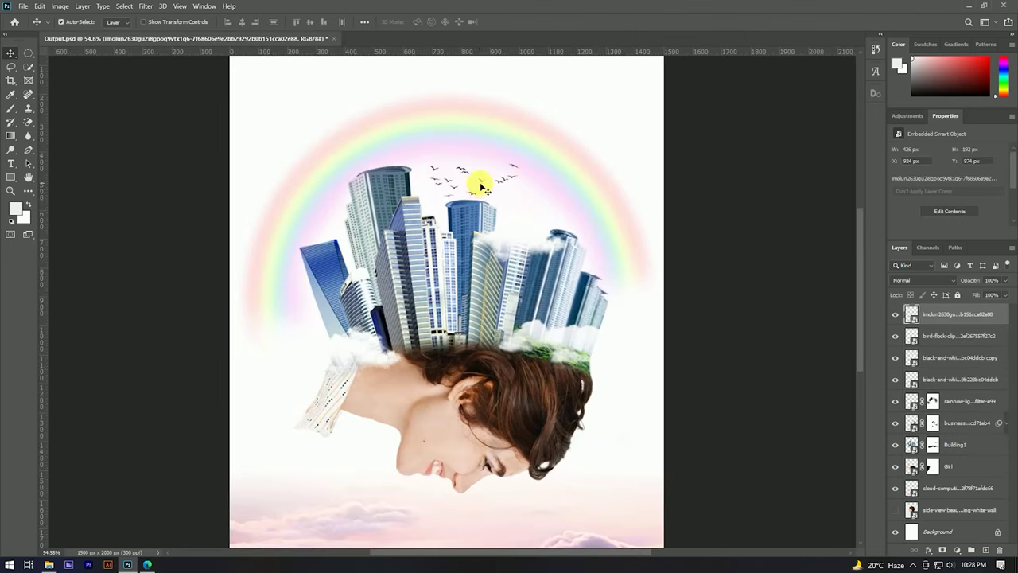
{"action": "scroll", "coordinate": [482, 189], "scroll_direction": "down", "scroll_amount": 2}
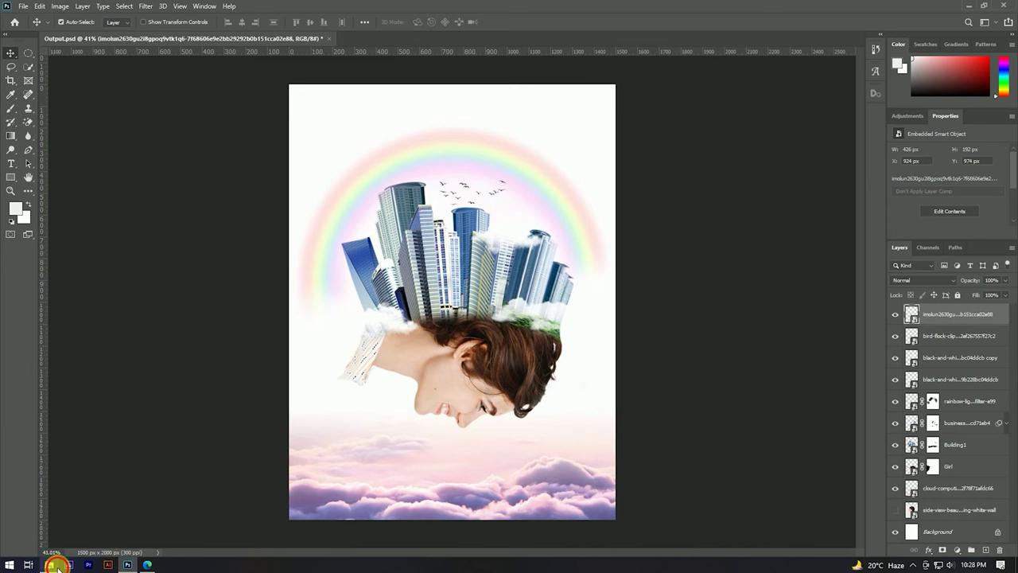
{"action": "left_click", "coordinate": [51, 564]}
{"action": "left_click_drag", "start_coordinate": [620, 82], "coordinate": [403, 223]}
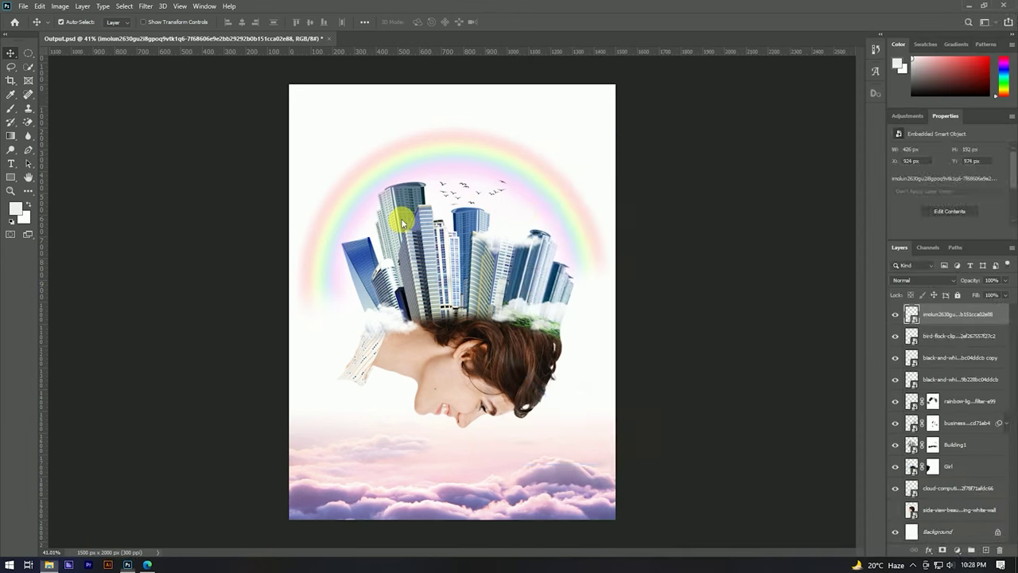
Shrink the airplane, position it upper right beside the birds, and commit the transform
{"action": "left_click_drag", "start_coordinate": [618, 301], "coordinate": [539, 211]}
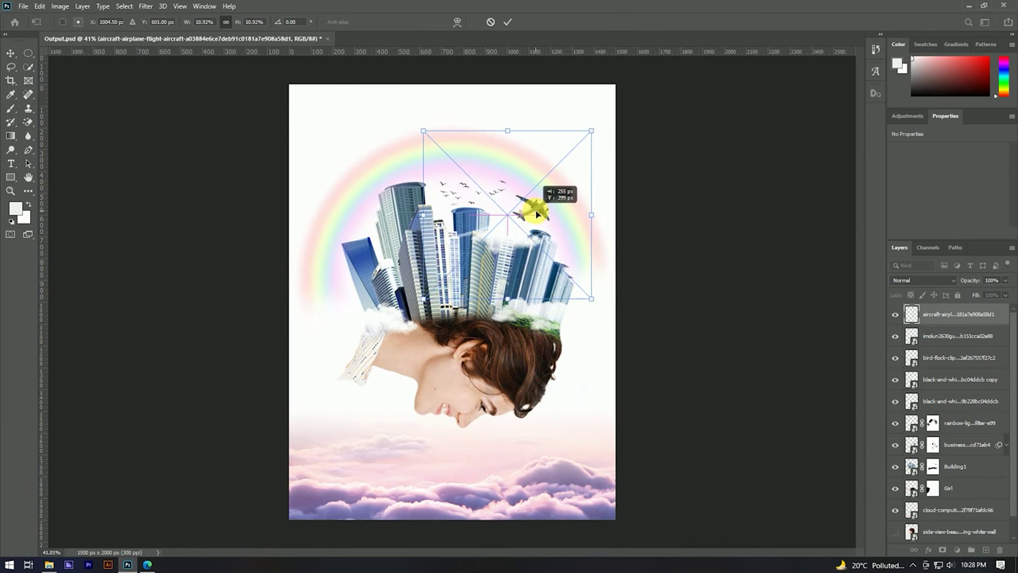
{"action": "left_click_drag", "start_coordinate": [539, 211], "coordinate": [534, 216]}
{"action": "left_click", "coordinate": [506, 28]}
{"action": "scroll", "coordinate": [530, 209], "scroll_direction": "up", "scroll_amount": 5}
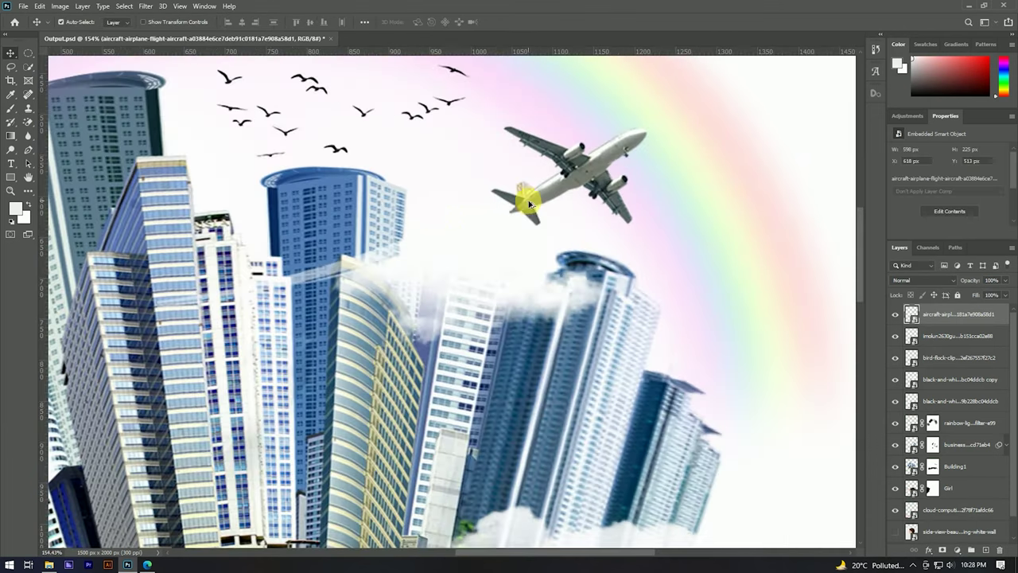
Add a layer mask to the airplane, adjust the brush, and open the Photo Manipulation image folder
{"action": "left_click", "coordinate": [942, 549]}
{"action": "key", "text": "b"}
{"action": "right_click", "coordinate": [294, 307], "text": "alt"}
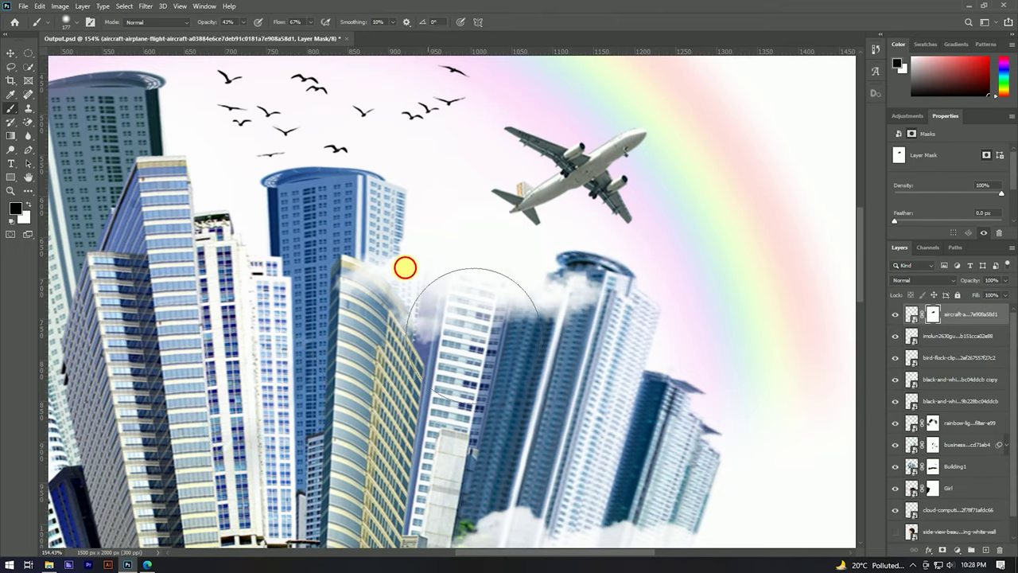
{"action": "scroll", "coordinate": [401, 239], "scroll_direction": "down", "scroll_amount": 3}
{"action": "scroll", "coordinate": [398, 213], "scroll_direction": "down", "scroll_amount": 3}
{"action": "scroll", "coordinate": [450, 342], "scroll_direction": "down", "scroll_amount": 3}
{"action": "key", "text": "v"}
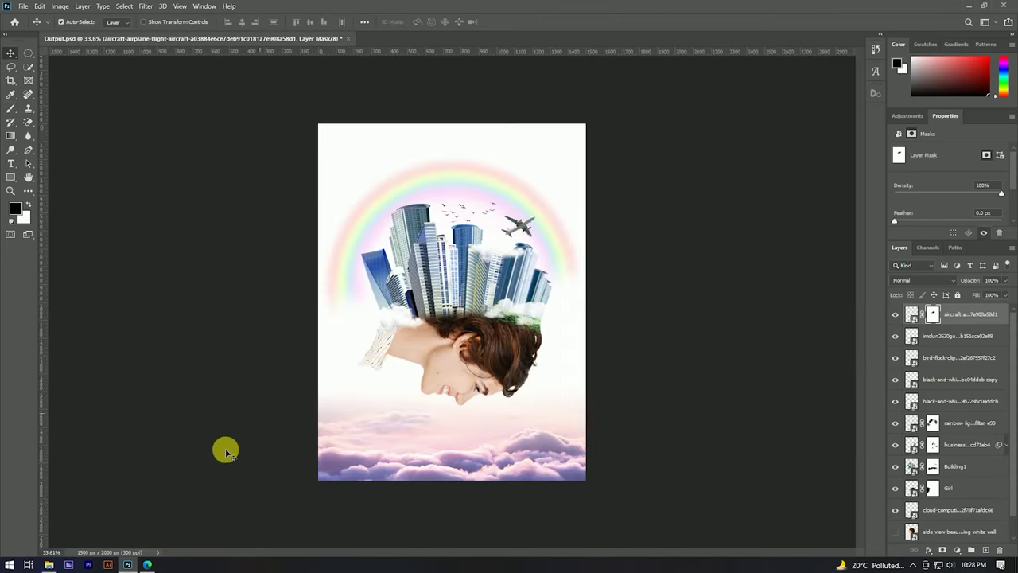
{"action": "left_click", "coordinate": [49, 565]}
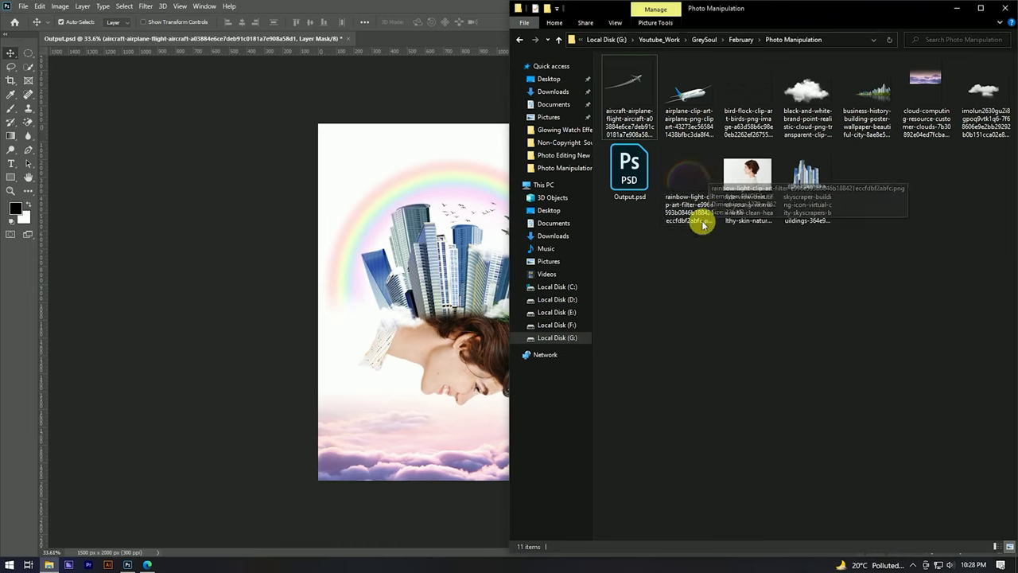
Place a second airliner at about 279 × 107 px beside the leftmost skyscraper
{"action": "left_click_drag", "start_coordinate": [694, 117], "coordinate": [445, 295]}
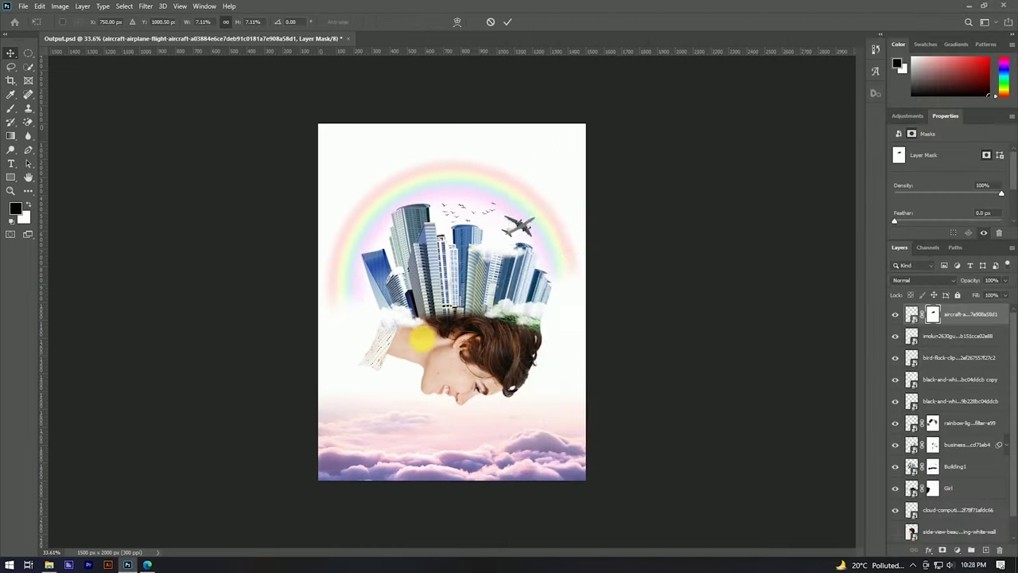
{"action": "mouse_move", "coordinate": [589, 301]}
{"action": "left_mouse_down"}
{"action": "mouse_move", "coordinate": [421, 276]}
{"action": "mouse_move", "coordinate": [413, 239]}
{"action": "left_mouse_up"}
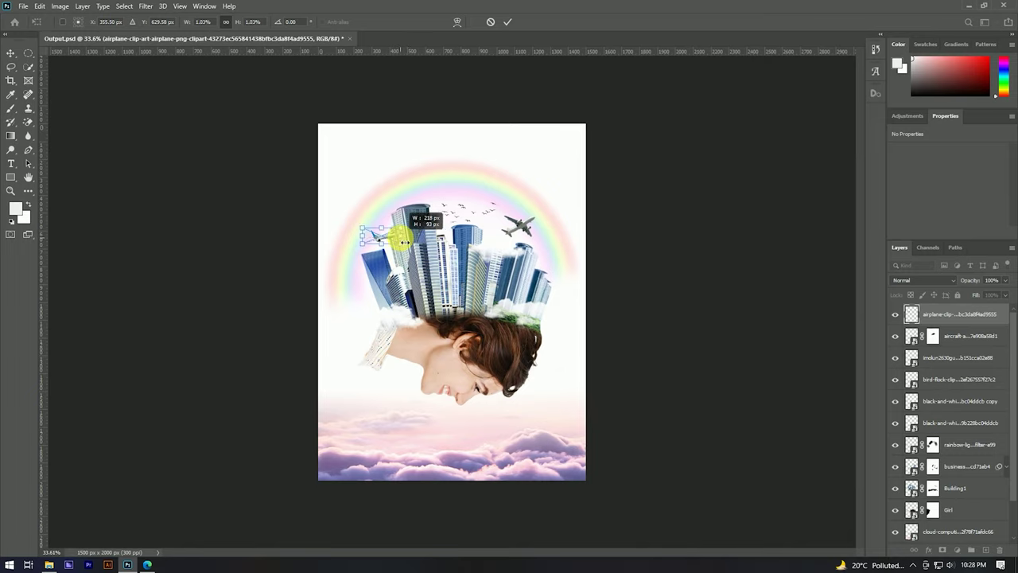
{"action": "scroll", "coordinate": [406, 239], "scroll_direction": "up", "scroll_amount": 2}
{"action": "scroll", "coordinate": [377, 202], "scroll_direction": "up", "scroll_amount": 3}
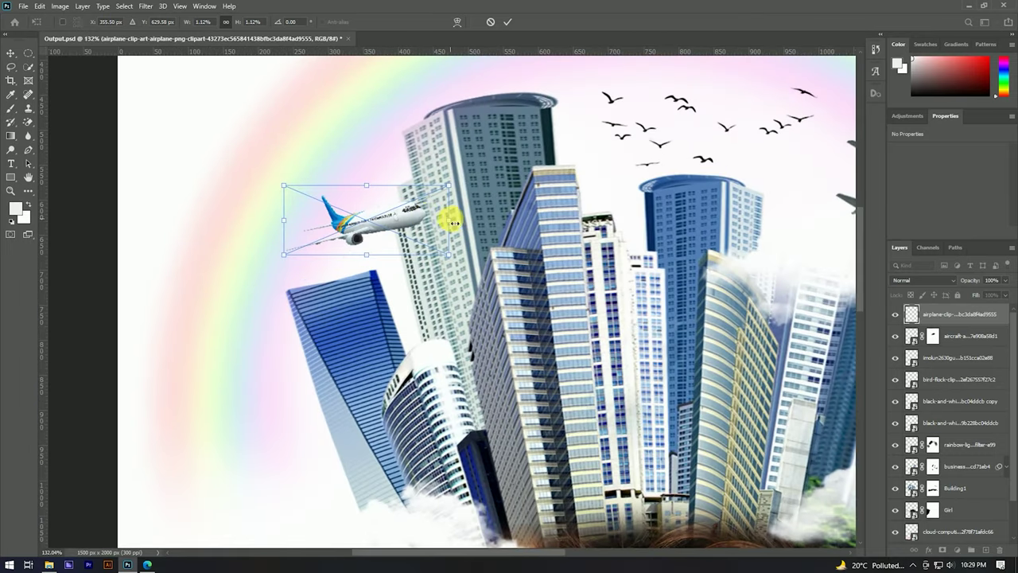
{"action": "left_click_drag", "start_coordinate": [450, 219], "coordinate": [371, 230]}
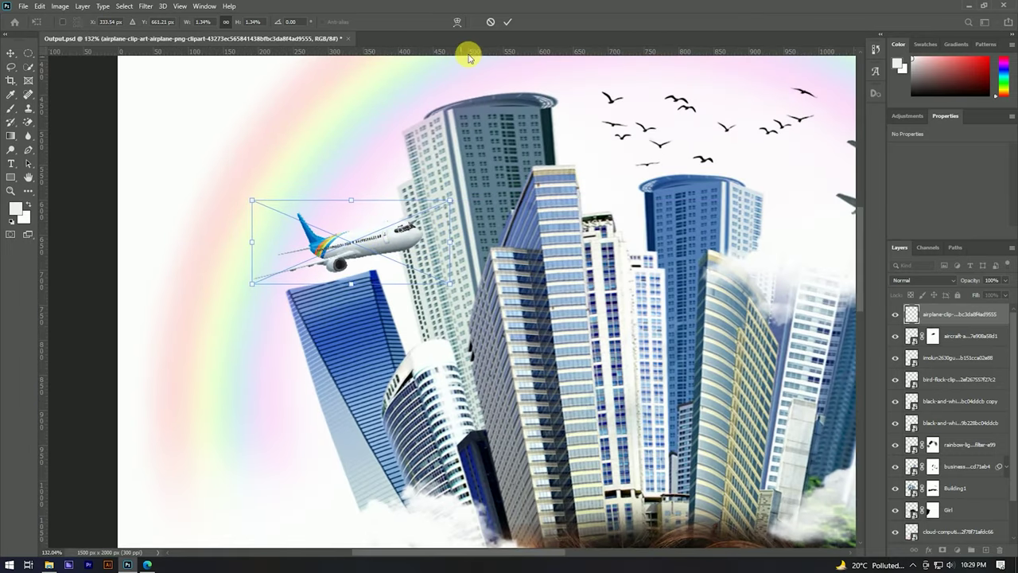
{"action": "key", "text": "Return"}
{"action": "scroll", "coordinate": [416, 174], "scroll_direction": "down", "scroll_amount": 2}
{"action": "scroll", "coordinate": [416, 176], "scroll_direction": "down", "scroll_amount": 2}
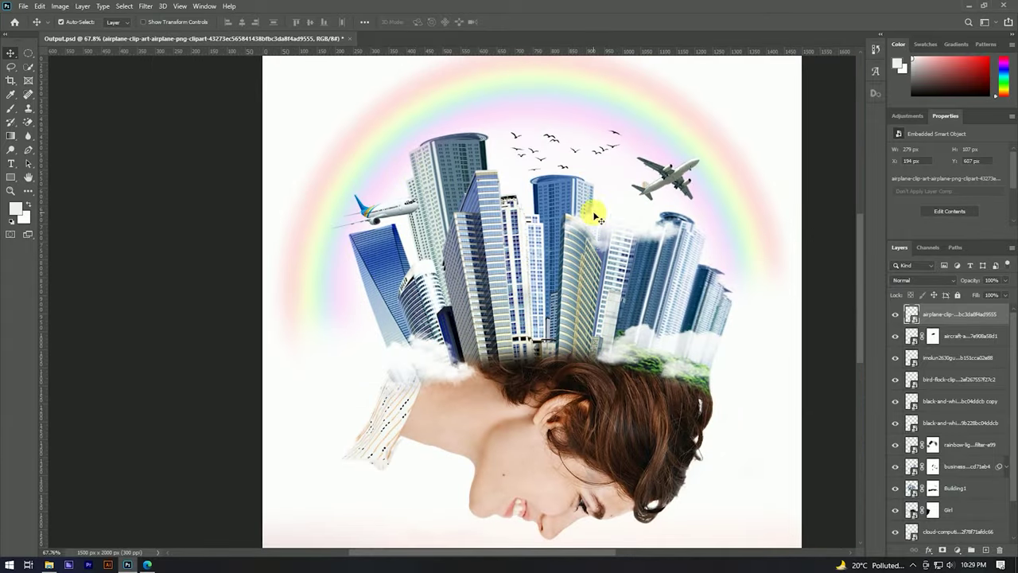
{"action": "scroll", "coordinate": [464, 180], "scroll_direction": "down", "scroll_amount": 2}
{"action": "scroll", "coordinate": [461, 177], "scroll_direction": "down", "scroll_amount": 1}
{"action": "scroll", "coordinate": [455, 177], "scroll_direction": "down", "scroll_amount": 1}
{"action": "scroll", "coordinate": [477, 191], "scroll_direction": "up", "scroll_amount": 3}
{"action": "scroll", "coordinate": [501, 200], "scroll_direction": "down", "scroll_amount": 2}
{"action": "scroll", "coordinate": [517, 204], "scroll_direction": "up", "scroll_amount": 1}
{"action": "scroll", "coordinate": [577, 246], "scroll_direction": "down", "scroll_amount": 1}
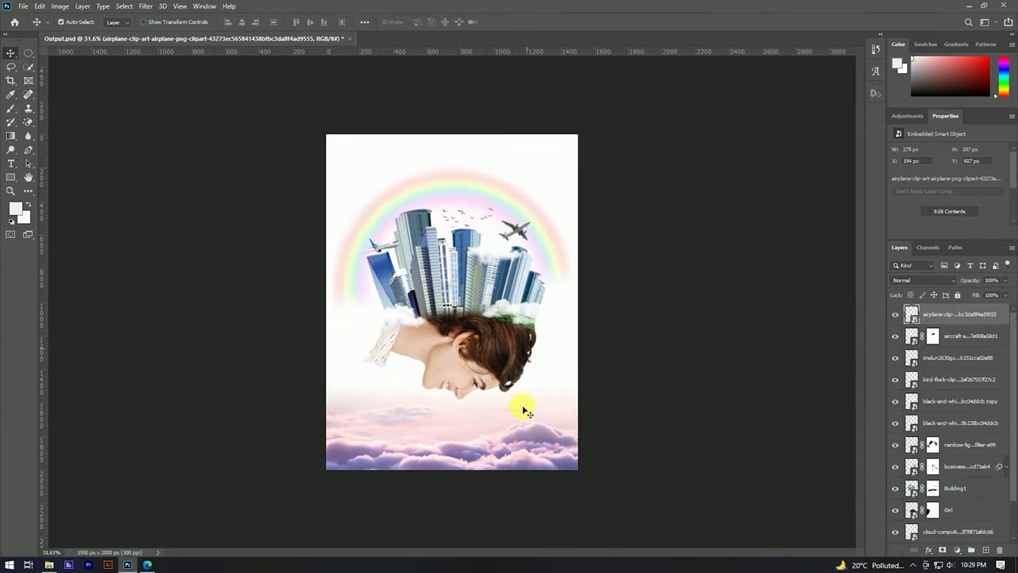
{"action": "left_click_drag", "start_coordinate": [1013, 334], "coordinate": [1013, 350]}
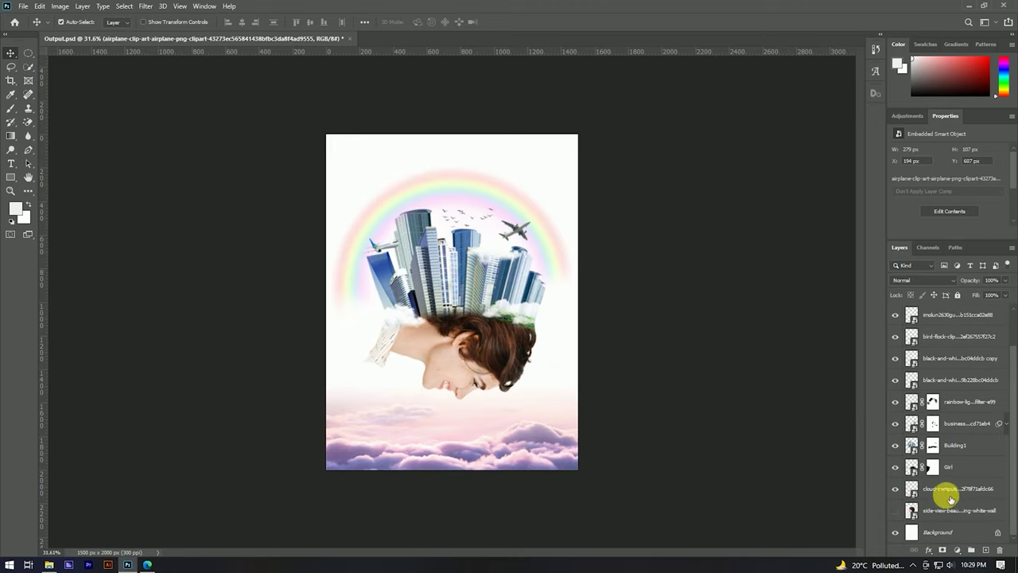
Duplicate the pink cloud layer, then enlarge, rotate and flip the copy over the top of the poster
{"action": "left_click", "coordinate": [951, 494]}
{"action": "key", "text": "ctrl+j"}
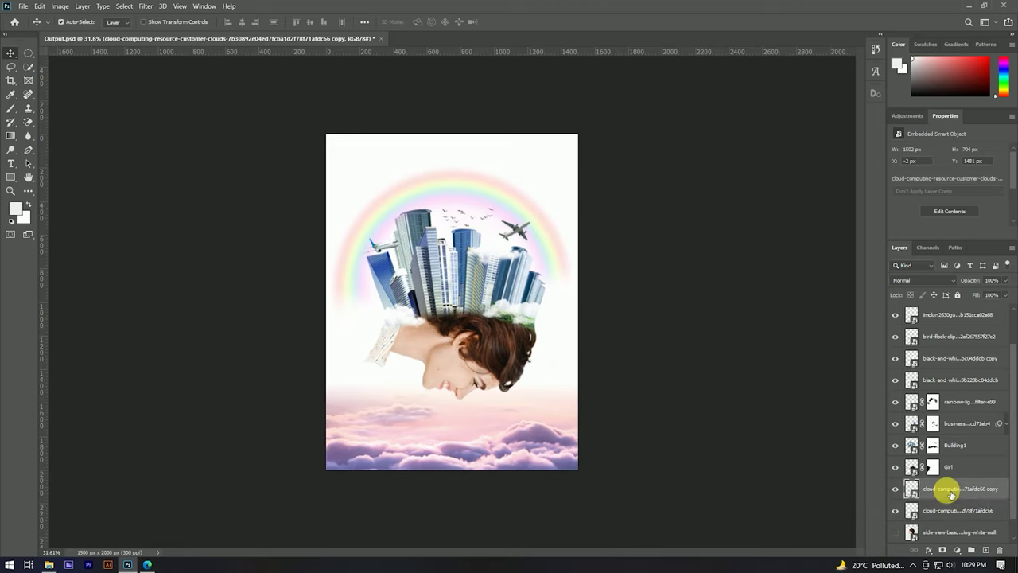
{"action": "key", "text": "ctrl+t"}
{"action": "key", "text": "ctrl+0"}
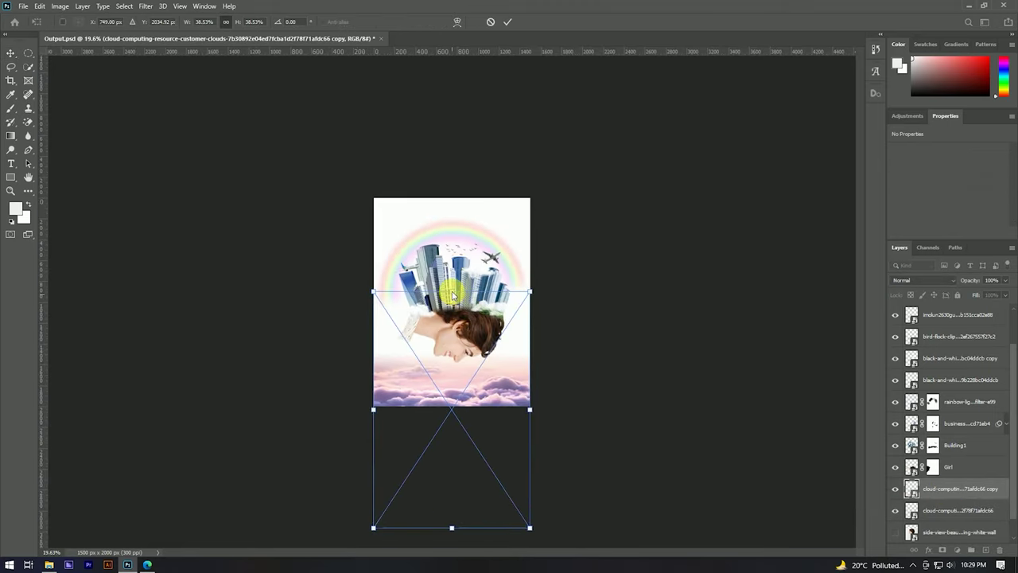
{"action": "mouse_move", "coordinate": [534, 414]}
{"action": "left_mouse_down"}
{"action": "mouse_move", "coordinate": [639, 423]}
{"action": "mouse_move", "coordinate": [655, 409]}
{"action": "left_mouse_up"}
{"action": "key", "text": "ctrl+minus"}
{"action": "left_click_drag", "start_coordinate": [494, 363], "coordinate": [381, 347]}
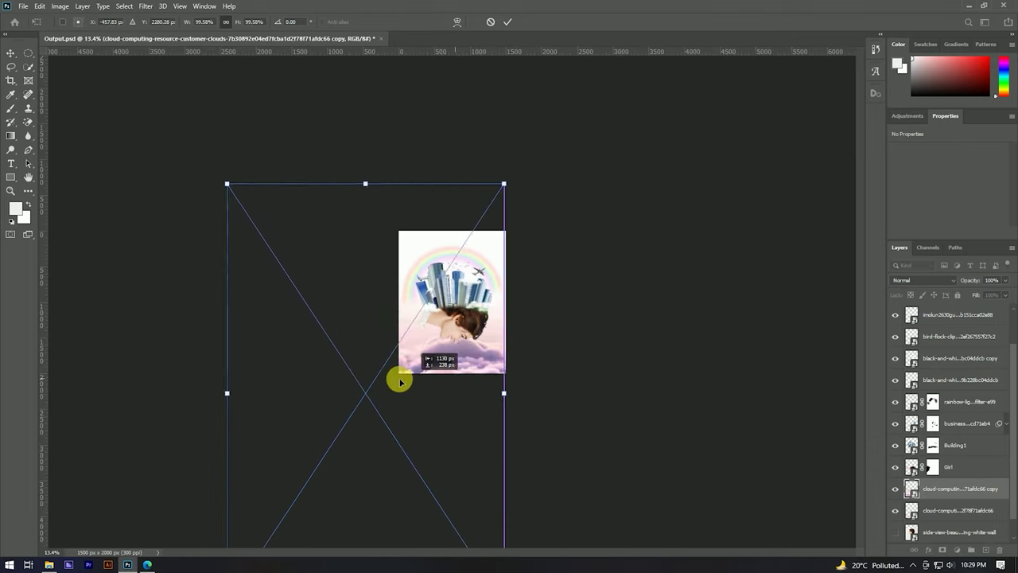
{"action": "mouse_move", "coordinate": [464, 175]}
{"action": "left_mouse_down"}
{"action": "mouse_move", "coordinate": [474, 472]}
{"action": "mouse_move", "coordinate": [249, 473]}
{"action": "left_mouse_up"}
{"action": "left_click_drag", "start_coordinate": [366, 380], "coordinate": [483, 188]}
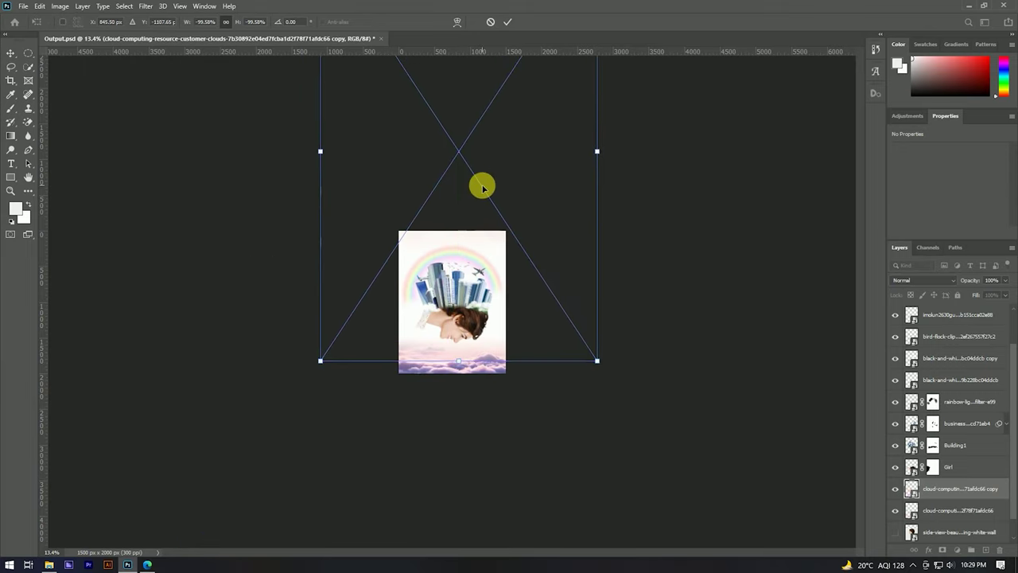
{"action": "left_click", "coordinate": [507, 22]}
Nudge the cloud copy slightly and reselect the original cloud layer
{"action": "scroll", "coordinate": [484, 393], "scroll_direction": "up", "scroll_amount": 5}
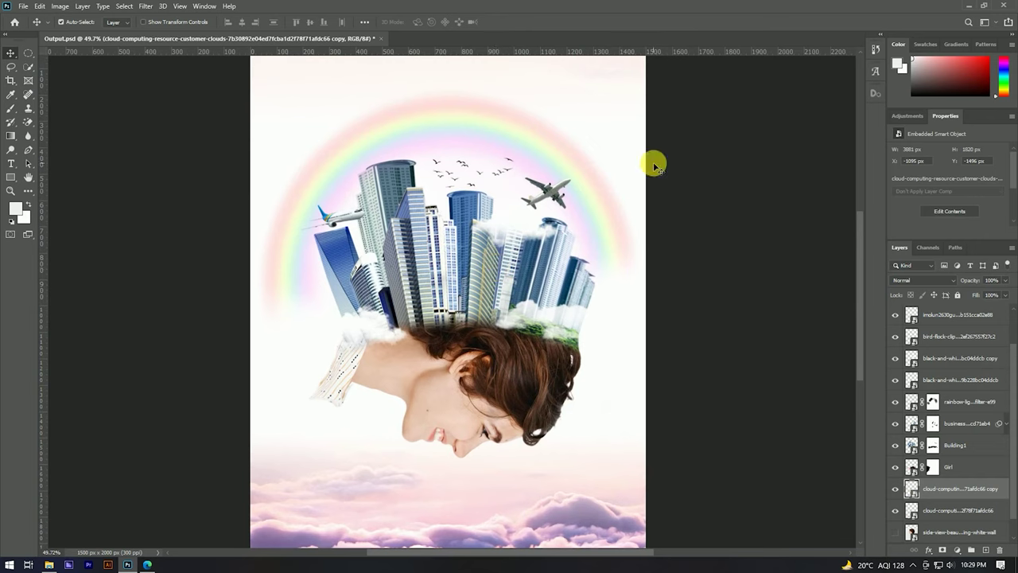
{"action": "scroll", "coordinate": [497, 148], "scroll_direction": "down", "scroll_amount": 3}
{"action": "mouse_move", "coordinate": [553, 154]}
{"action": "left_mouse_down"}
{"action": "mouse_move", "coordinate": [553, 125]}
{"action": "mouse_move", "coordinate": [545, 199]}
{"action": "left_mouse_up"}
{"action": "scroll", "coordinate": [546, 200], "scroll_direction": "down", "scroll_amount": 2}
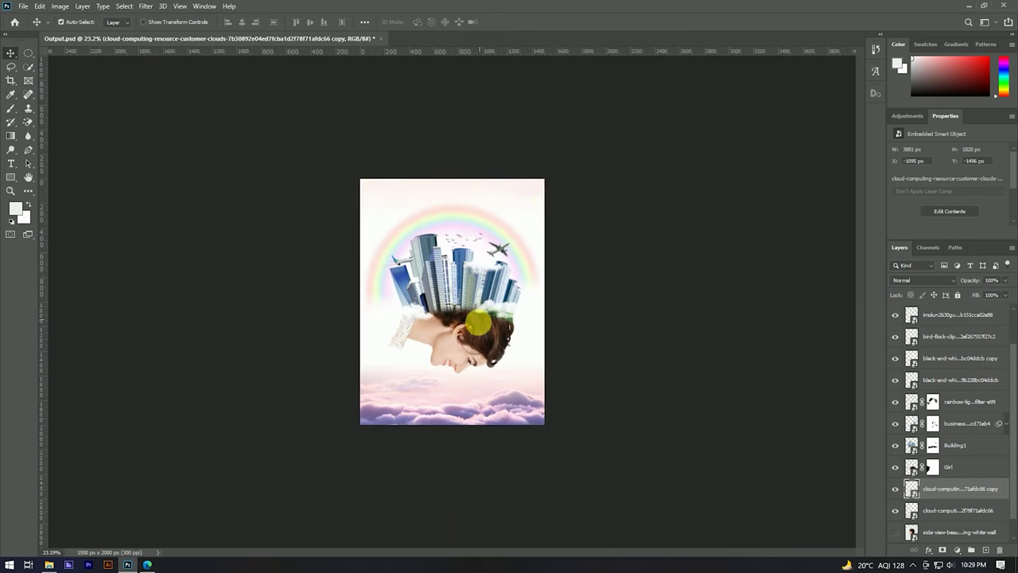
{"action": "scroll", "coordinate": [475, 227], "scroll_direction": "up", "scroll_amount": 3}
{"action": "left_click", "coordinate": [568, 483]}
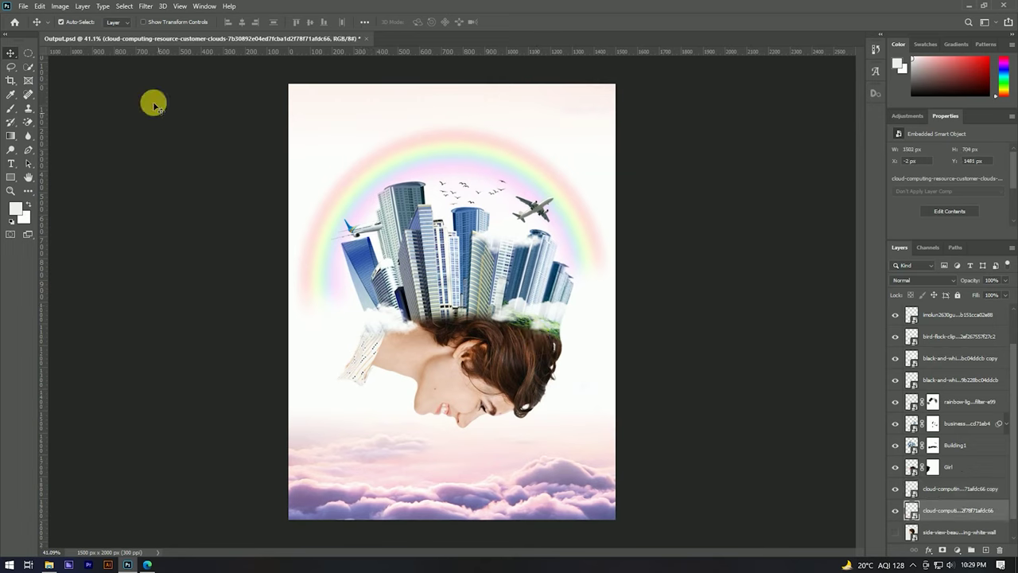
{"action": "left_click", "coordinate": [147, 8]}
{"action": "mouse_move", "coordinate": [151, 125]}
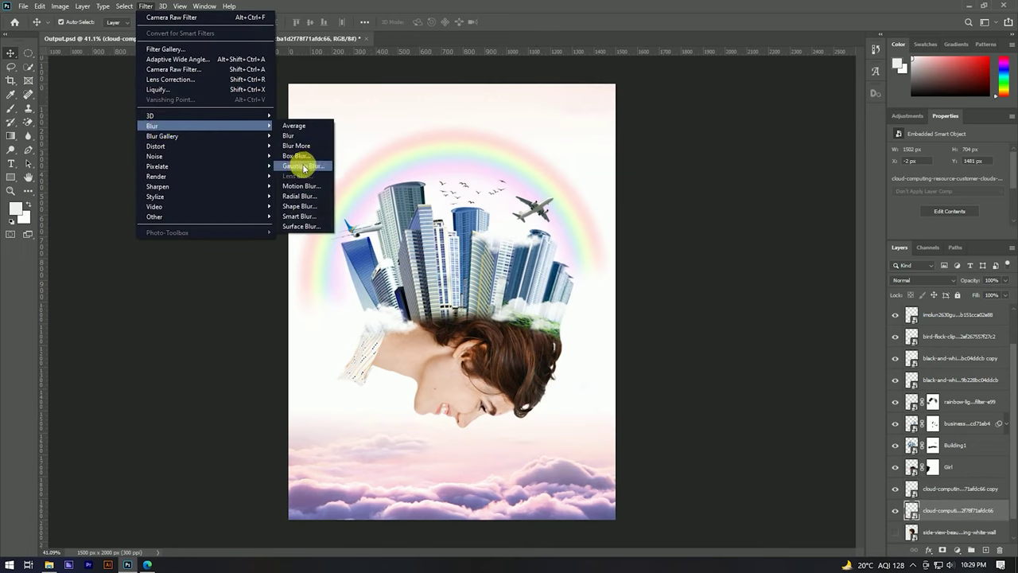
Apply a Gaussian Blur to the original pink clouds and add an empty Layer 1 above them
{"action": "left_click", "coordinate": [303, 166]}
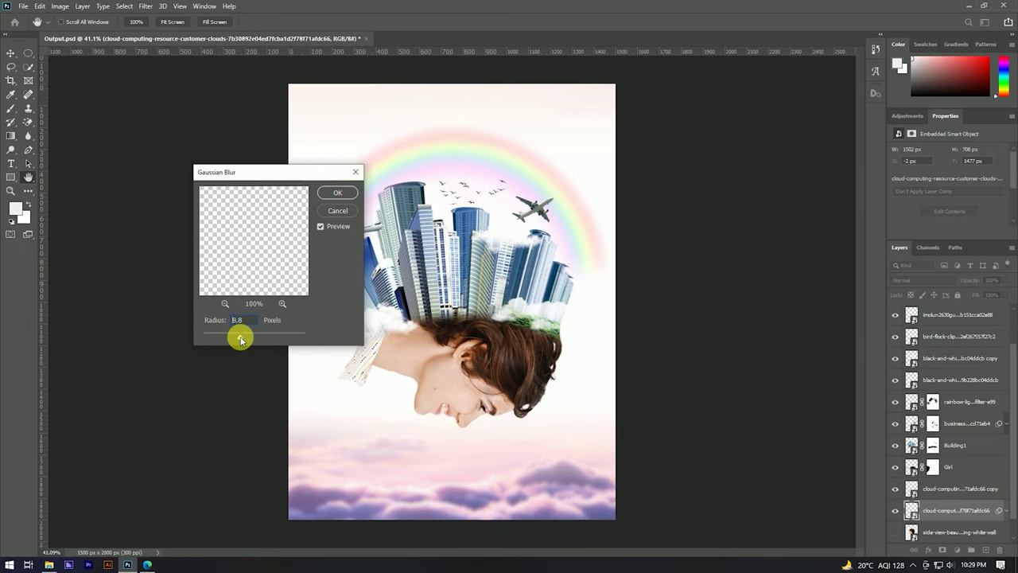
{"action": "left_click", "coordinate": [339, 195]}
{"action": "scroll", "coordinate": [484, 234], "scroll_direction": "down", "scroll_amount": 3}
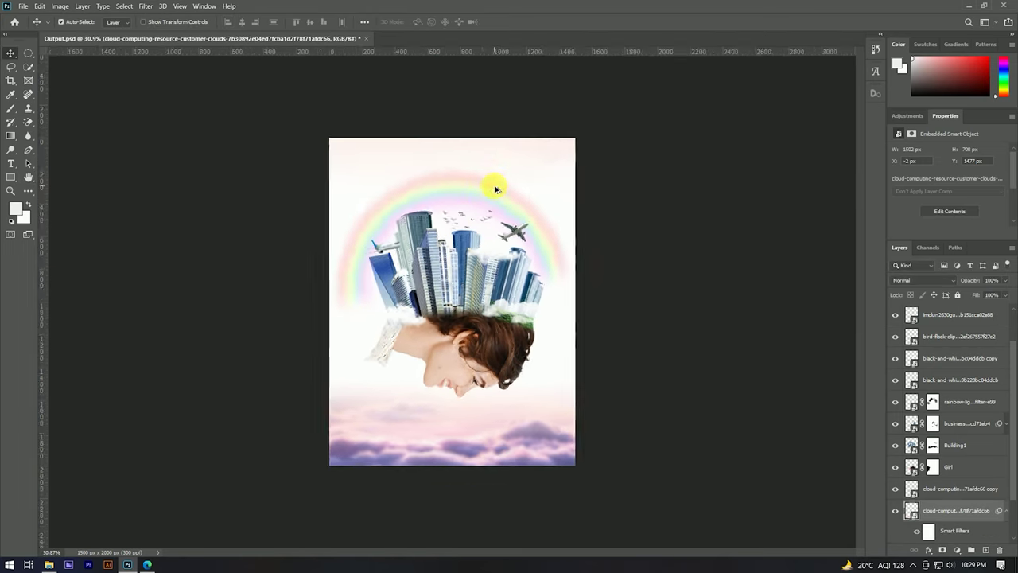
{"action": "scroll", "coordinate": [477, 329], "scroll_direction": "up", "scroll_amount": 4}
{"action": "scroll", "coordinate": [475, 389], "scroll_direction": "up", "scroll_amount": 3}
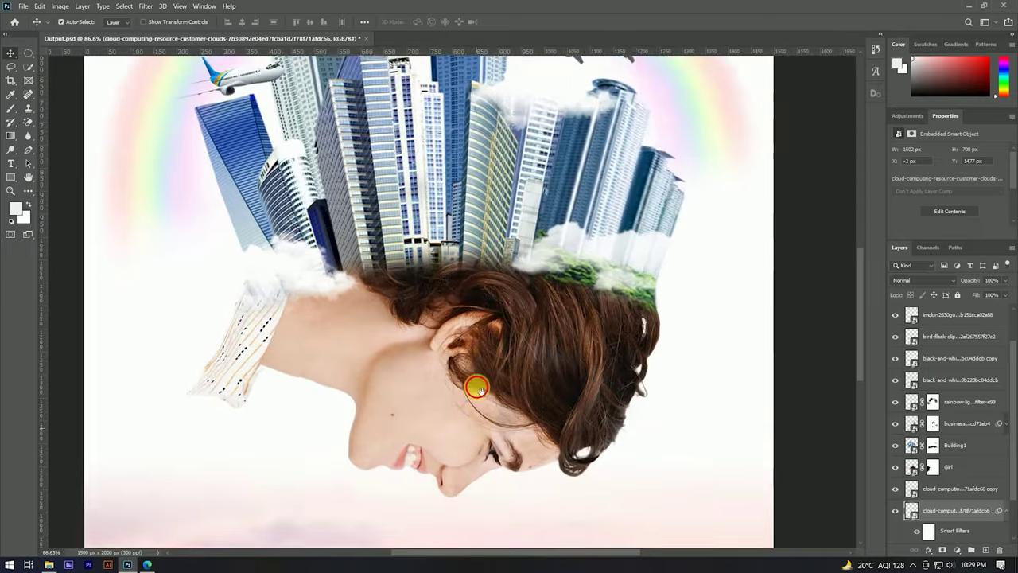
{"action": "left_click_drag", "start_coordinate": [475, 389], "coordinate": [486, 227]}
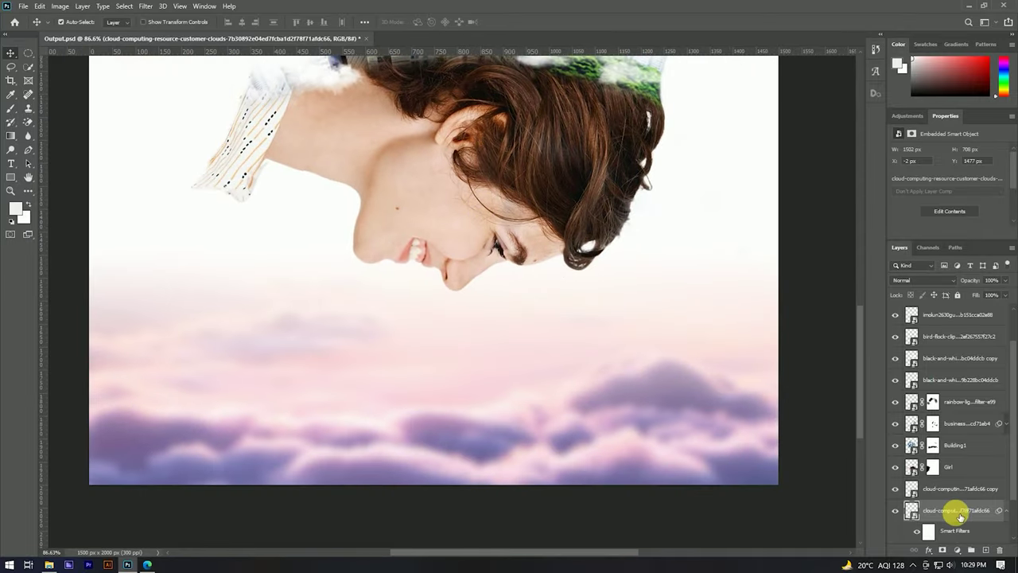
{"action": "left_click", "coordinate": [986, 549]}
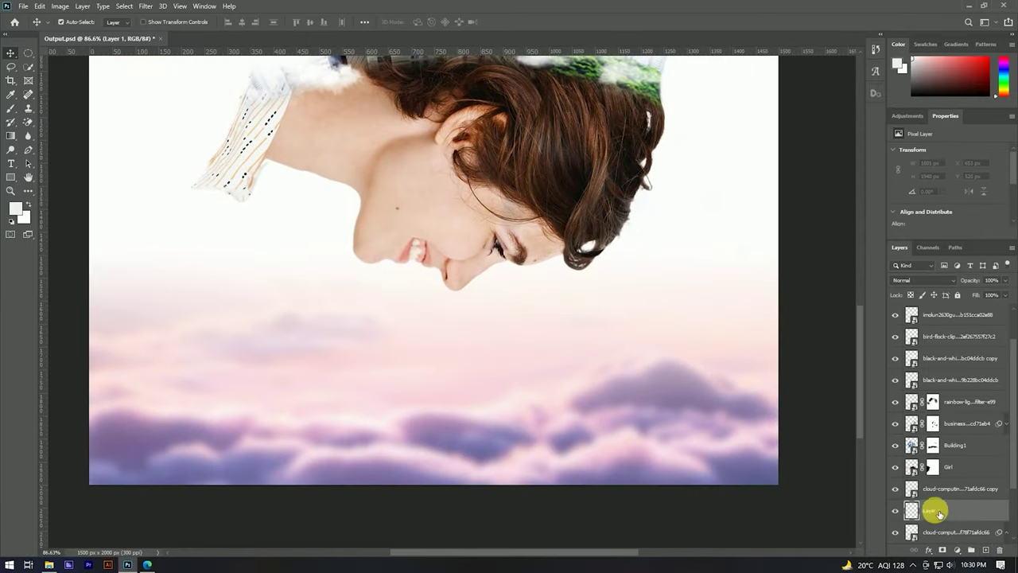
Set up the Brush with a flattened, angled tip and pure black as the foreground colour
{"action": "left_click", "coordinate": [10, 111]}
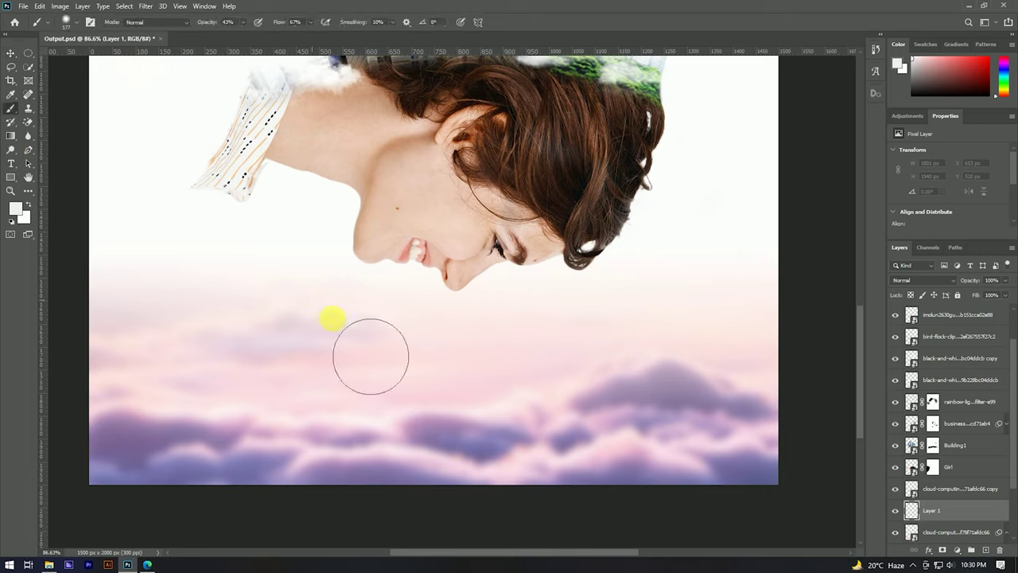
{"action": "left_click", "coordinate": [65, 21]}
{"action": "left_click_drag", "start_coordinate": [34, 54], "coordinate": [34, 57]}
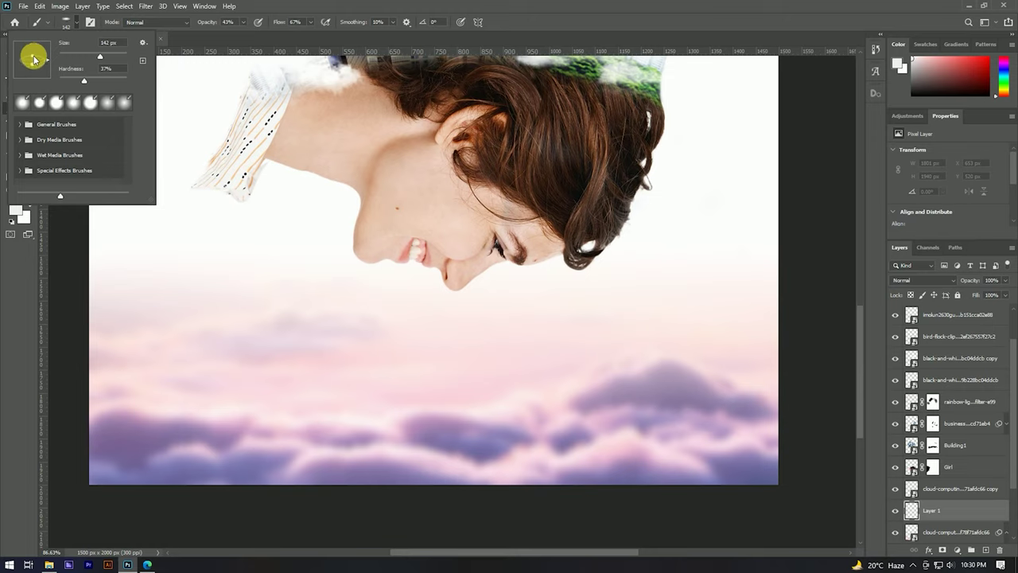
{"action": "left_click_drag", "start_coordinate": [33, 57], "coordinate": [32, 41]}
{"action": "left_click", "coordinate": [181, 40]}
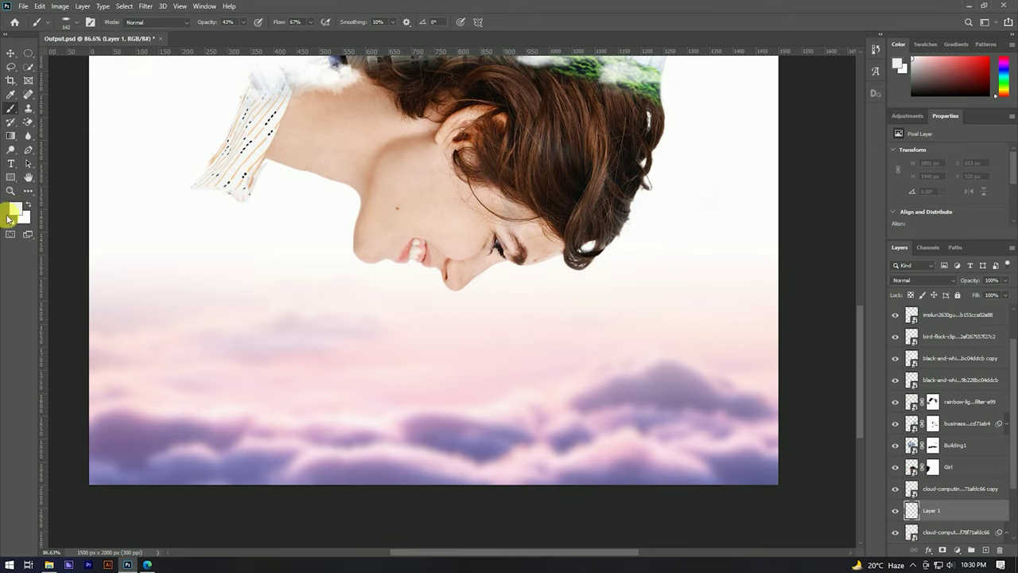
{"action": "left_click", "coordinate": [14, 209]}
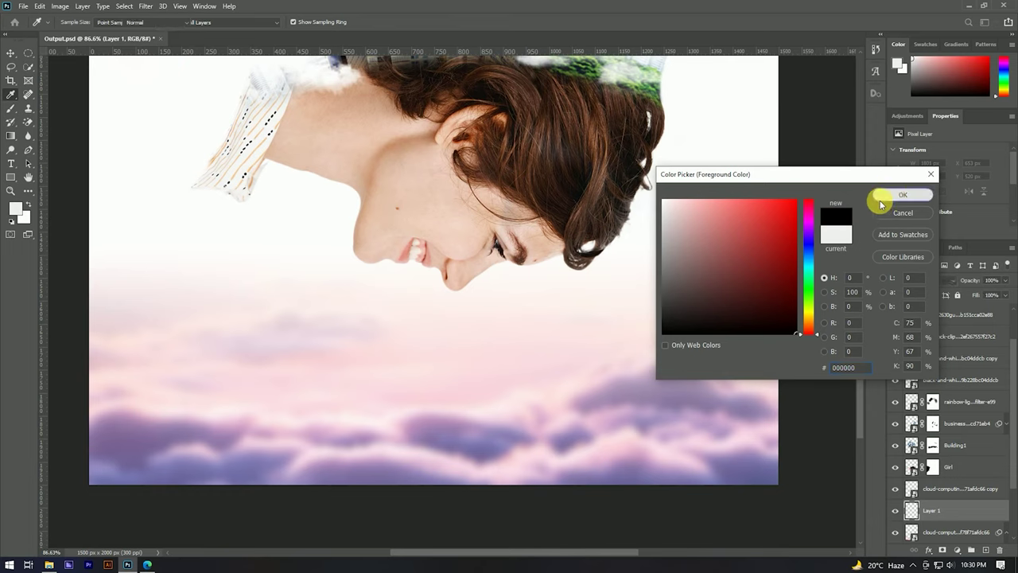
{"action": "left_click", "coordinate": [891, 195]}
{"action": "key", "text": "d"}
At 100% opacity, paint a soft 500 px black shadow below the chin
{"action": "left_click_drag", "start_coordinate": [459, 389], "coordinate": [514, 377]}
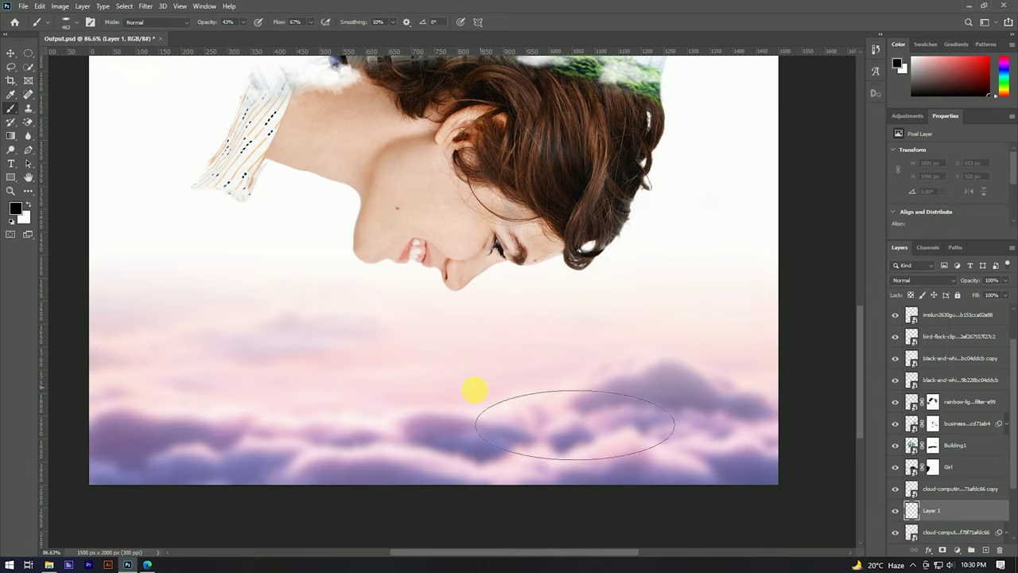
{"action": "left_click", "coordinate": [435, 389]}
{"action": "key", "text": "ctrl+z"}
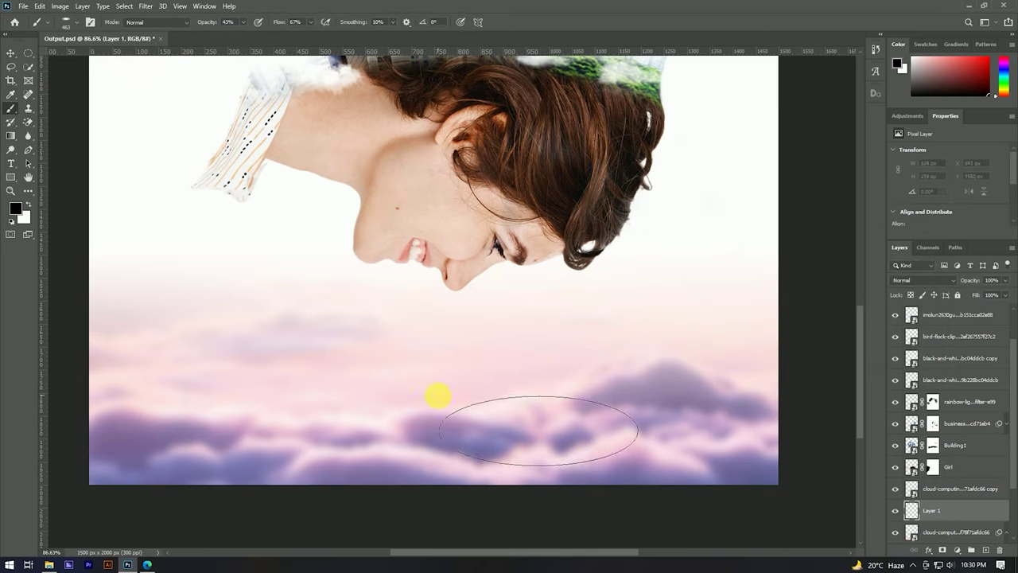
{"action": "left_click_drag", "start_coordinate": [216, 21], "coordinate": [309, 22]}
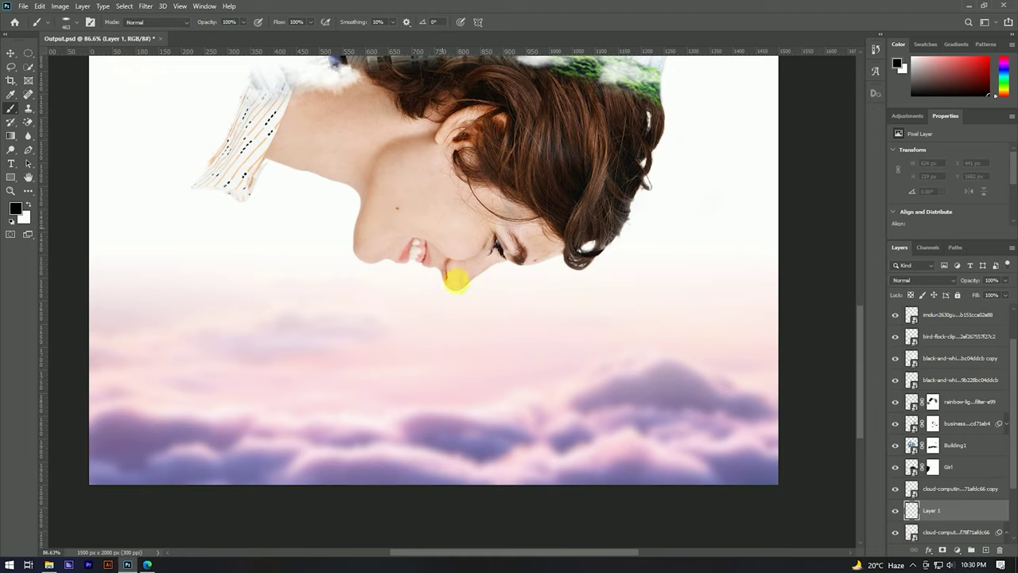
{"action": "mouse_move", "coordinate": [456, 377]}
{"action": "left_mouse_down"}
{"action": "mouse_move", "coordinate": [484, 412]}
{"action": "mouse_move", "coordinate": [479, 332]}
{"action": "left_mouse_up"}
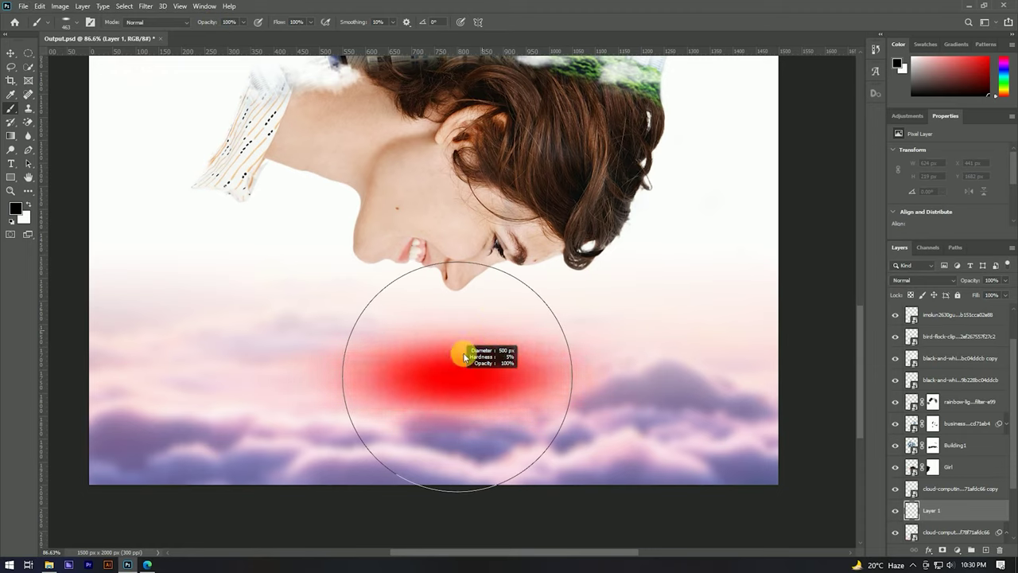
{"action": "left_click", "coordinate": [438, 387]}
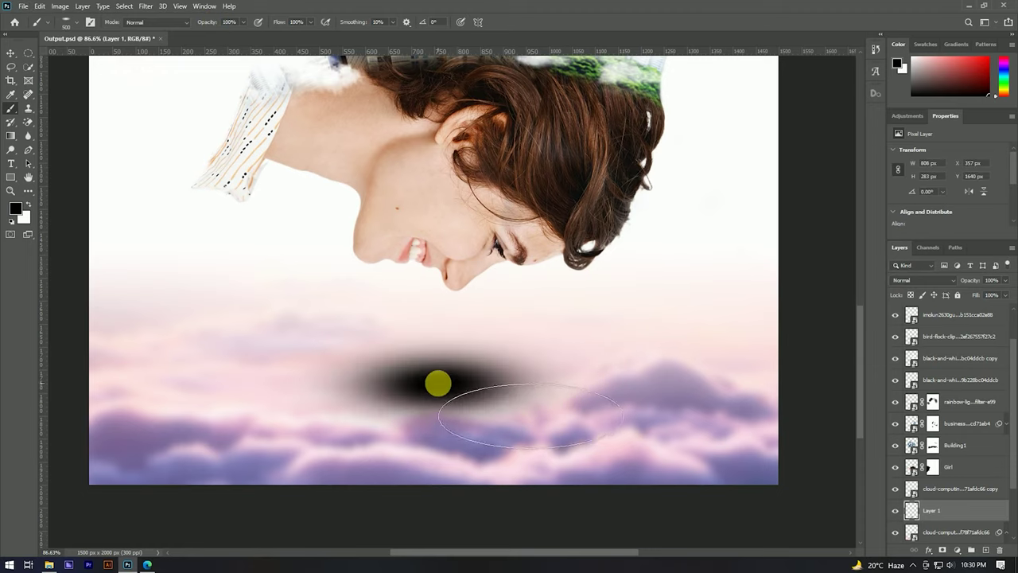
{"action": "left_click", "coordinate": [438, 384]}
{"action": "scroll", "coordinate": [438, 384], "scroll_direction": "down", "scroll_amount": 5}
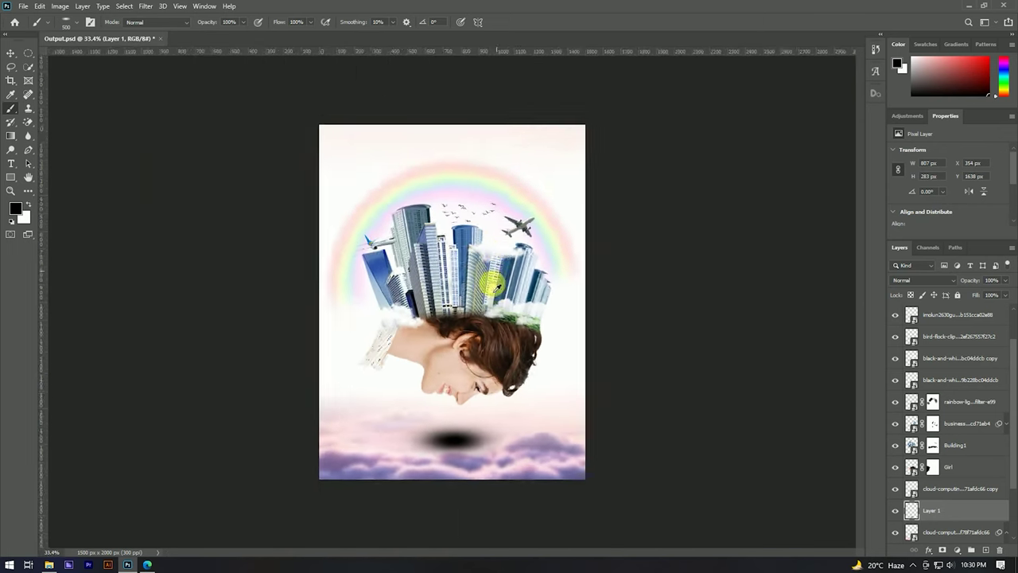
{"action": "scroll", "coordinate": [482, 289], "scroll_direction": "up", "scroll_amount": 3}
Paint a larger black shadow on the clouds and set Layer 1's blend mode to Overlay
{"action": "left_click", "coordinate": [458, 515]}
{"action": "scroll", "coordinate": [448, 282], "scroll_direction": "down", "scroll_amount": 2}
{"action": "scroll", "coordinate": [398, 416], "scroll_direction": "up", "scroll_amount": 1}
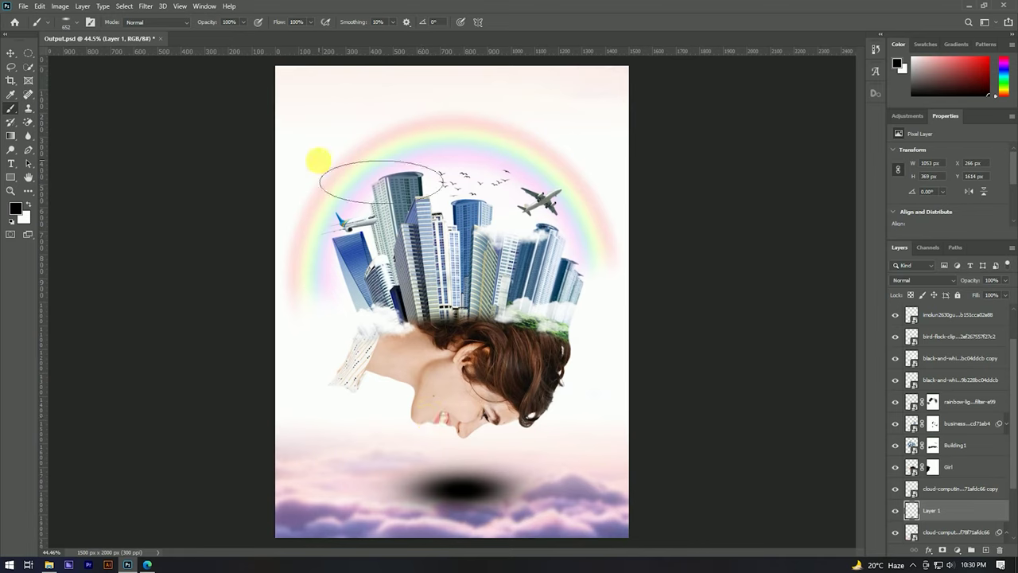
{"action": "left_click", "coordinate": [916, 280]}
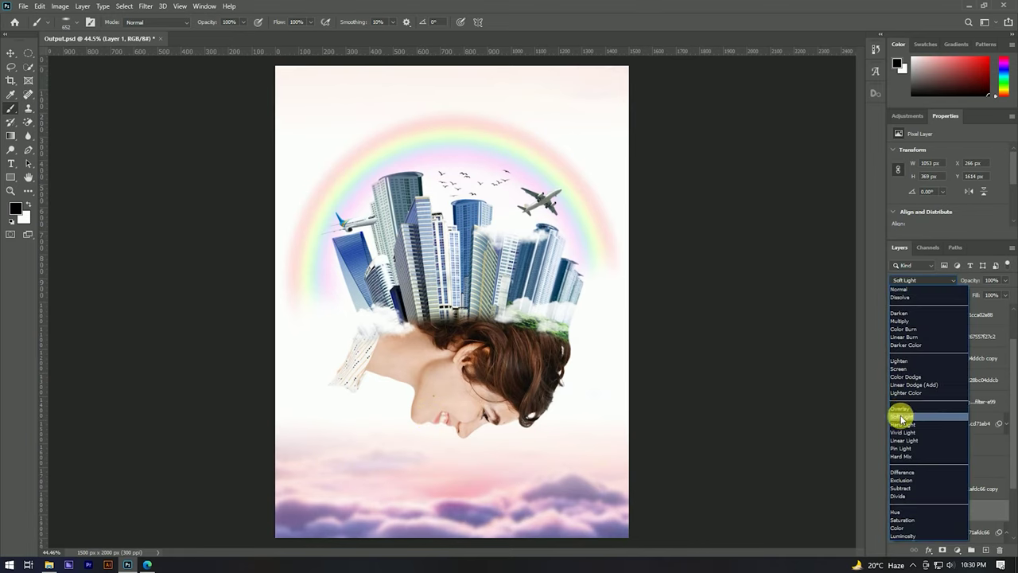
{"action": "left_click", "coordinate": [898, 410]}
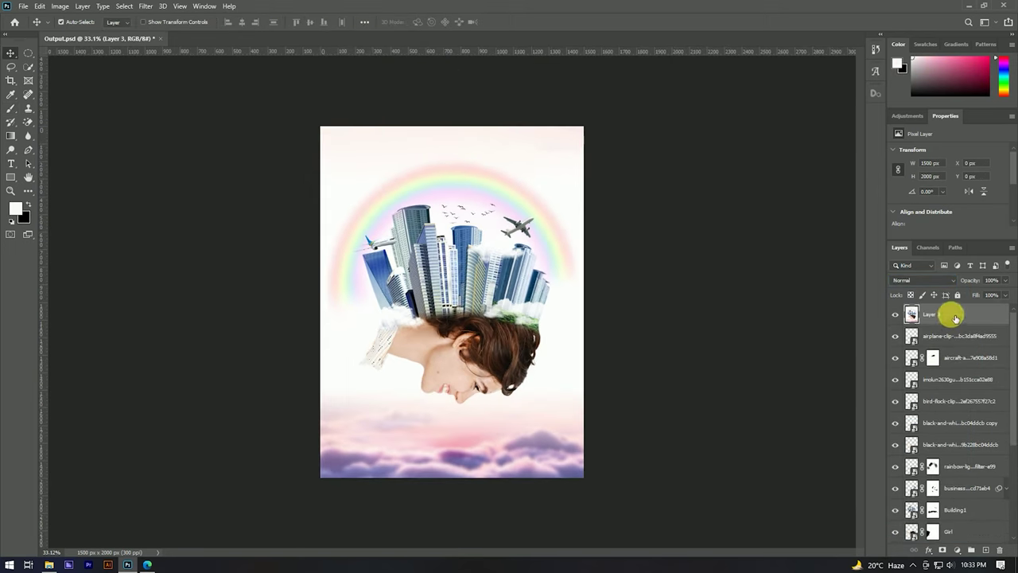
Convert the merged Layer 3 into a smart object
{"action": "right_click", "coordinate": [951, 314]}
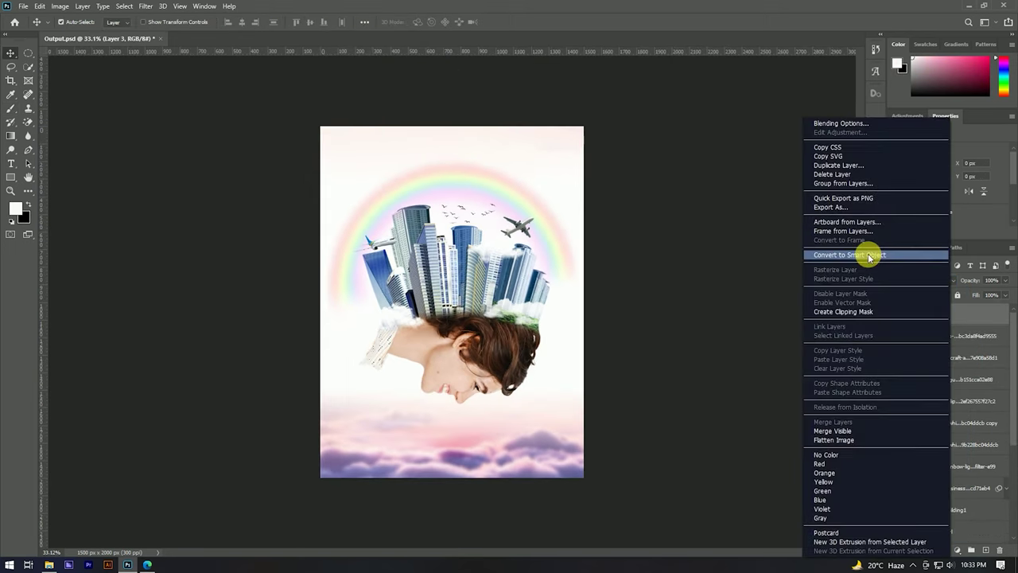
{"action": "left_click", "coordinate": [869, 257]}
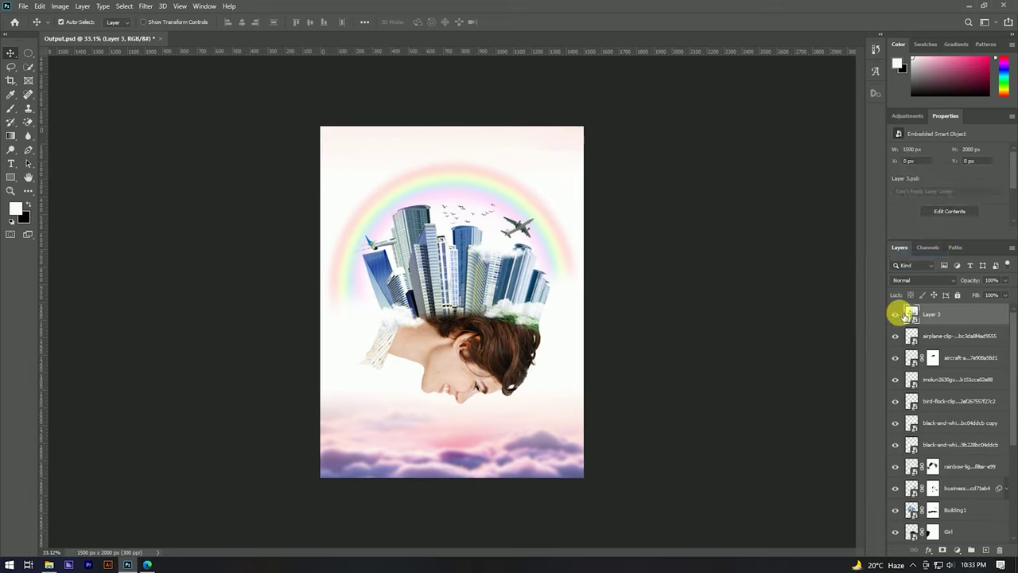
{"action": "double_click", "coordinate": [944, 315]}
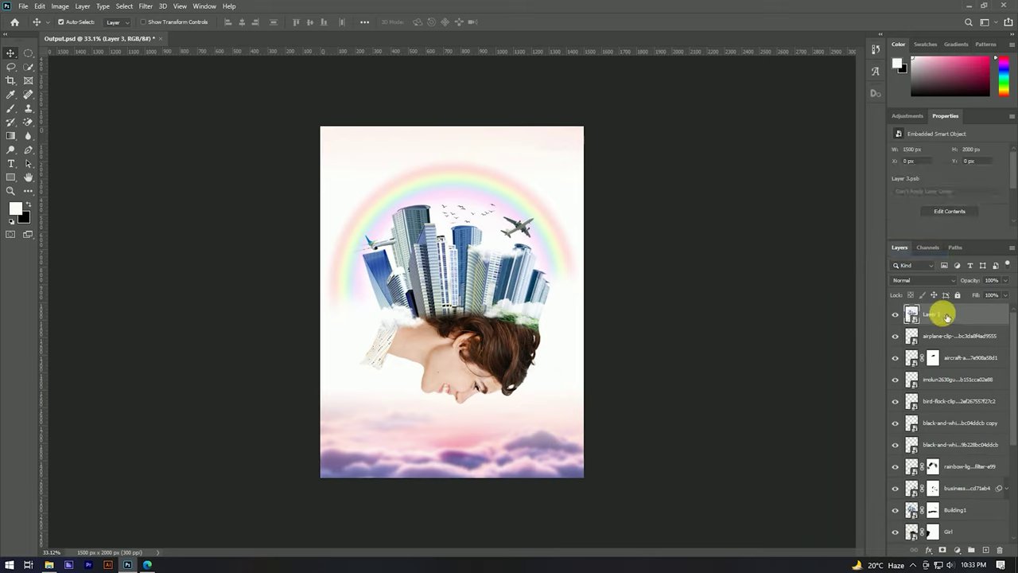
Apply a Camera Raw Filter: Temperature -1, Contrast +10, Blacks +5, slight vignette and red hue shift
{"action": "left_click", "coordinate": [146, 7]}
{"action": "left_click", "coordinate": [179, 70]}
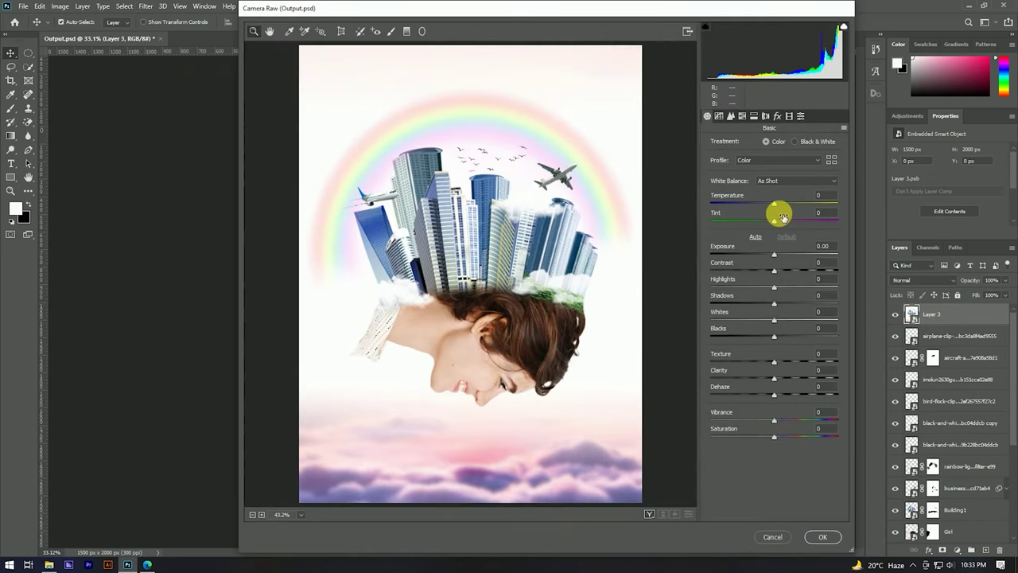
{"action": "left_click_drag", "start_coordinate": [777, 207], "coordinate": [775, 207]}
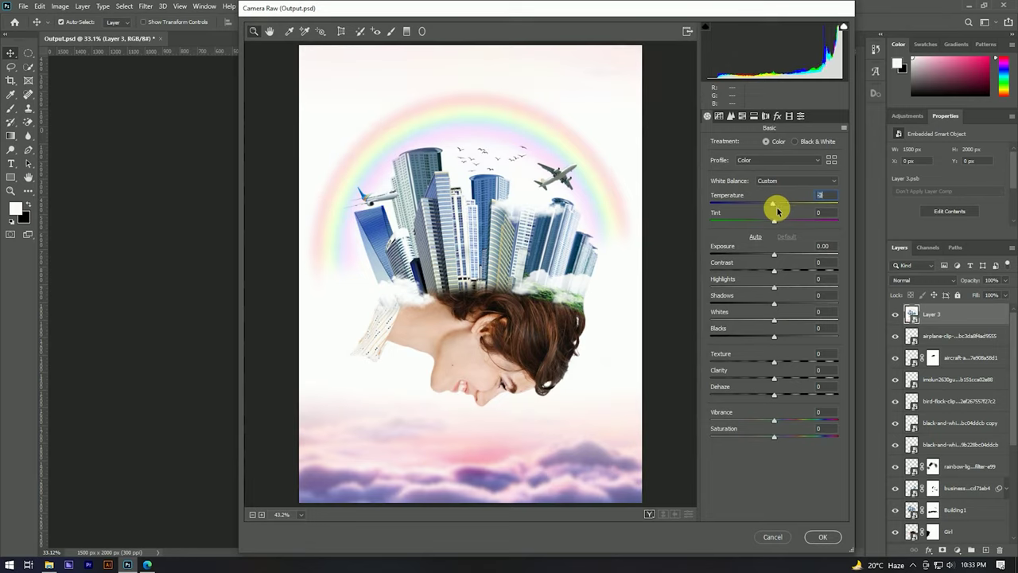
{"action": "left_click_drag", "start_coordinate": [775, 271], "coordinate": [779, 272]}
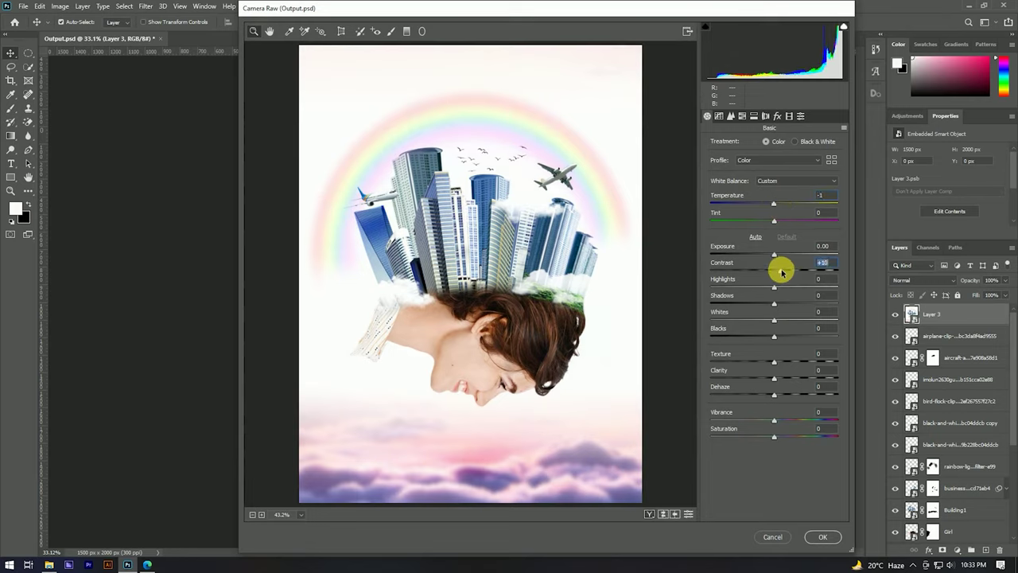
{"action": "left_click", "coordinate": [777, 116]}
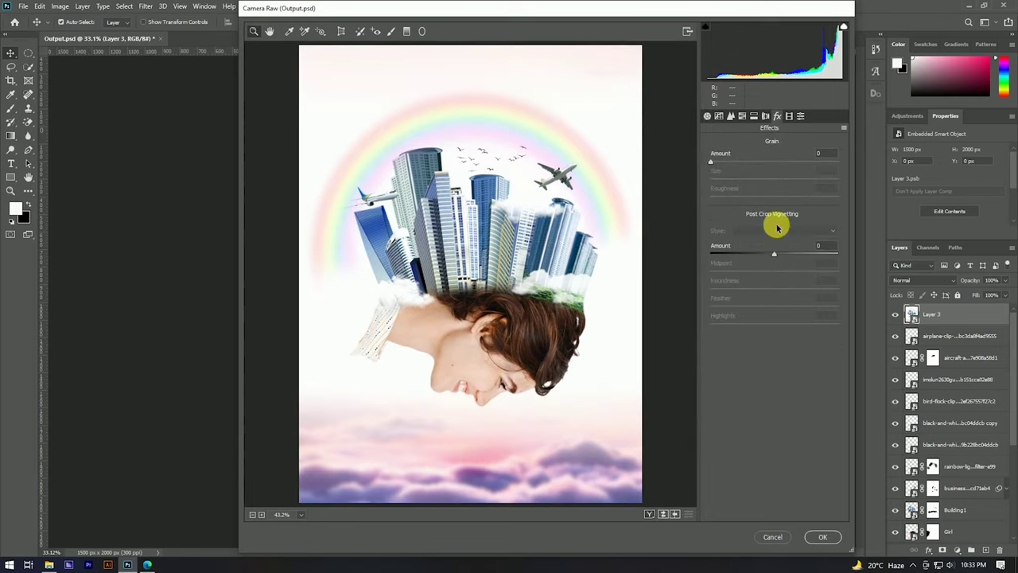
{"action": "left_click_drag", "start_coordinate": [777, 253], "coordinate": [774, 251]}
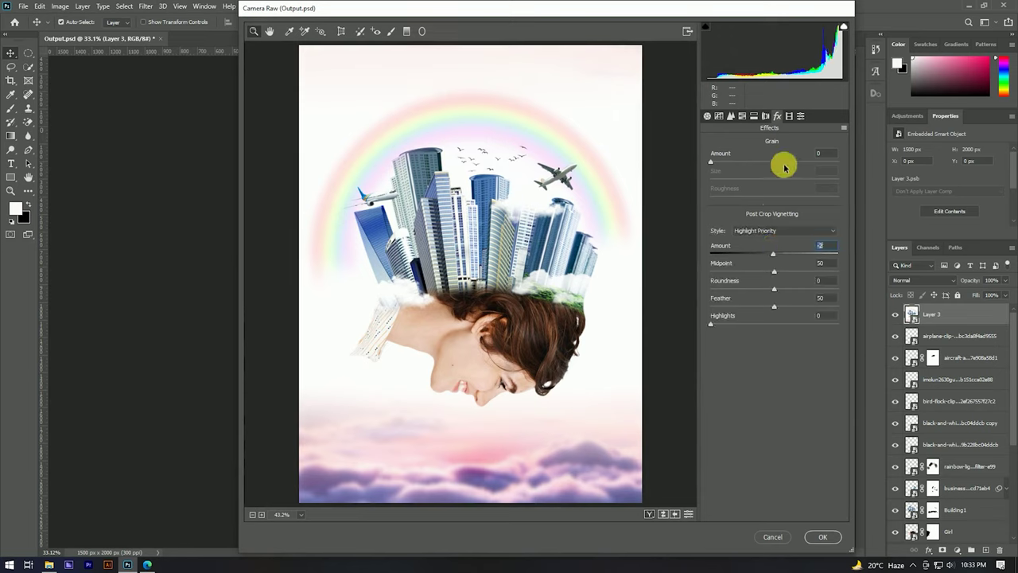
{"action": "left_click", "coordinate": [789, 116]}
{"action": "left_click_drag", "start_coordinate": [773, 217], "coordinate": [769, 216]}
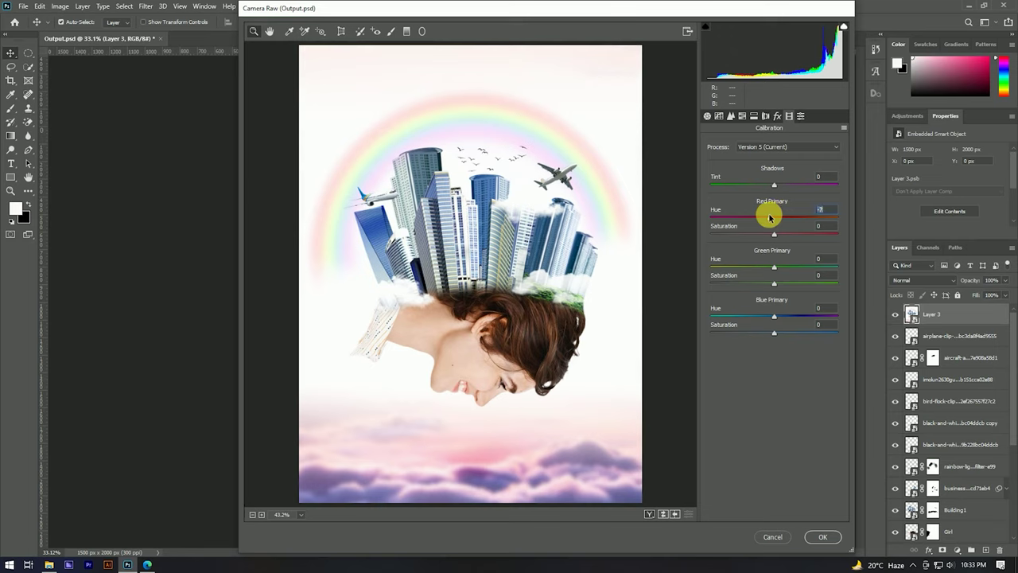
{"action": "left_click", "coordinate": [707, 116]}
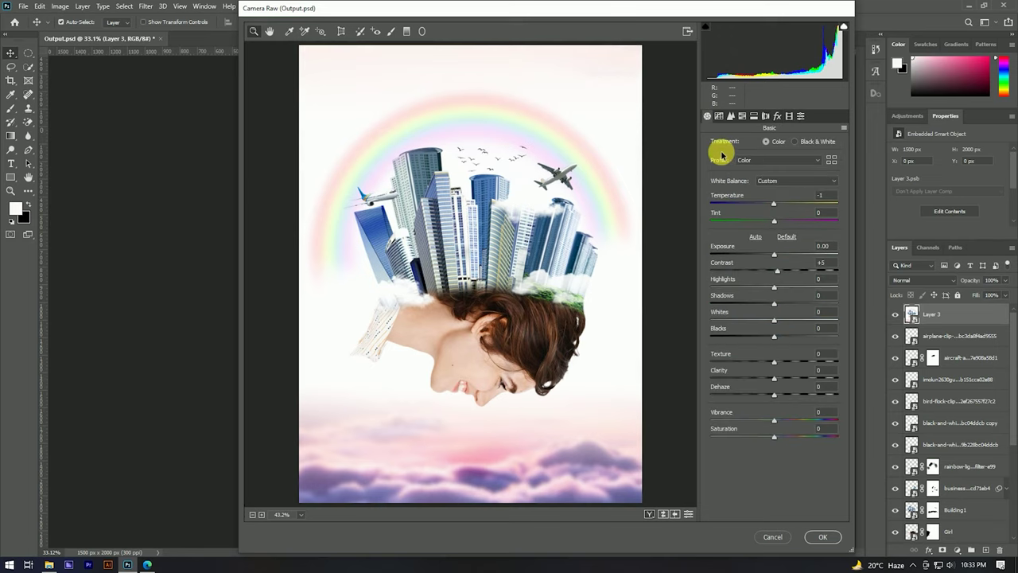
{"action": "left_click_drag", "start_coordinate": [777, 273], "coordinate": [780, 272]}
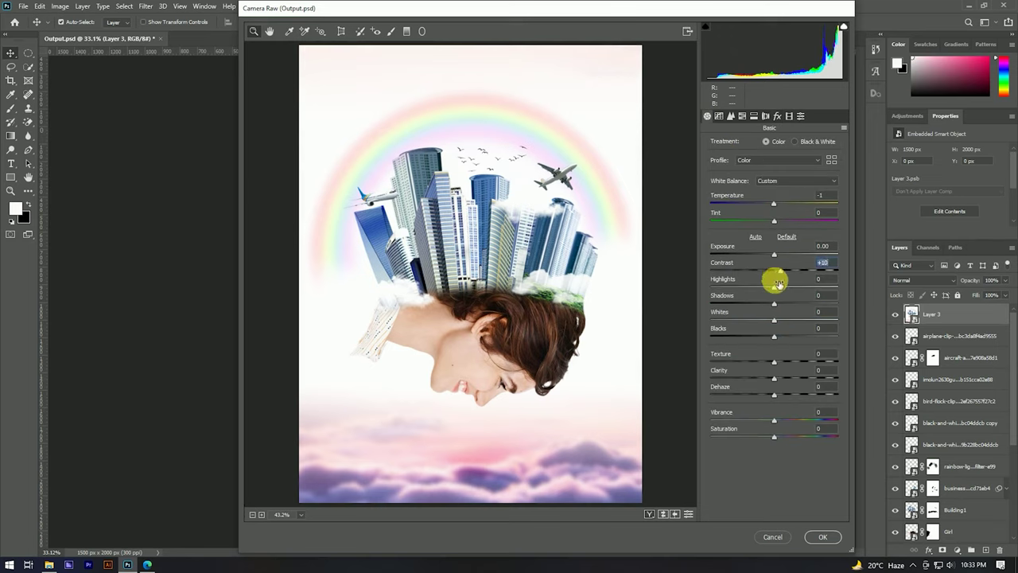
{"action": "left_click_drag", "start_coordinate": [774, 336], "coordinate": [780, 337]}
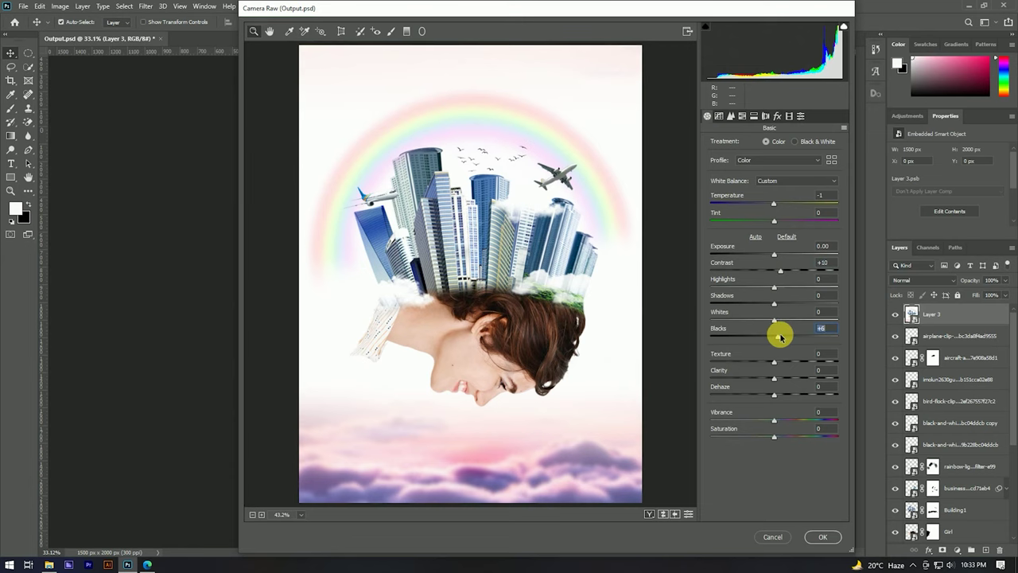
{"action": "left_click", "coordinate": [822, 536]}
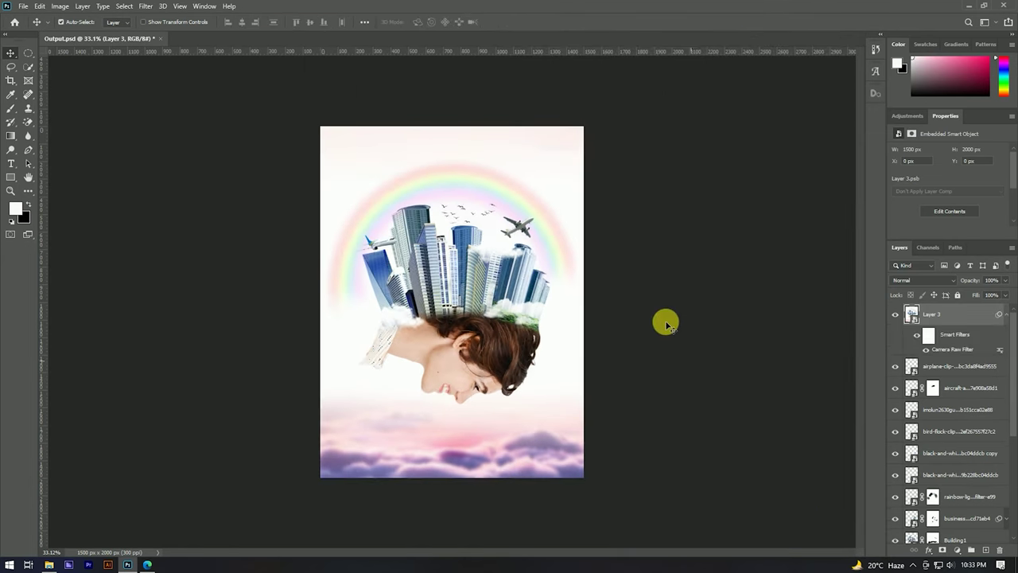
{"action": "scroll", "coordinate": [482, 182], "scroll_direction": "down", "scroll_amount": 2}
{"action": "scroll", "coordinate": [479, 257], "scroll_direction": "up", "scroll_amount": 4}
{"action": "scroll", "coordinate": [501, 231], "scroll_direction": "down", "scroll_amount": 1}
{"action": "scroll", "coordinate": [525, 204], "scroll_direction": "down", "scroll_amount": 1}
{"action": "scroll", "coordinate": [529, 256], "scroll_direction": "up", "scroll_amount": 3}
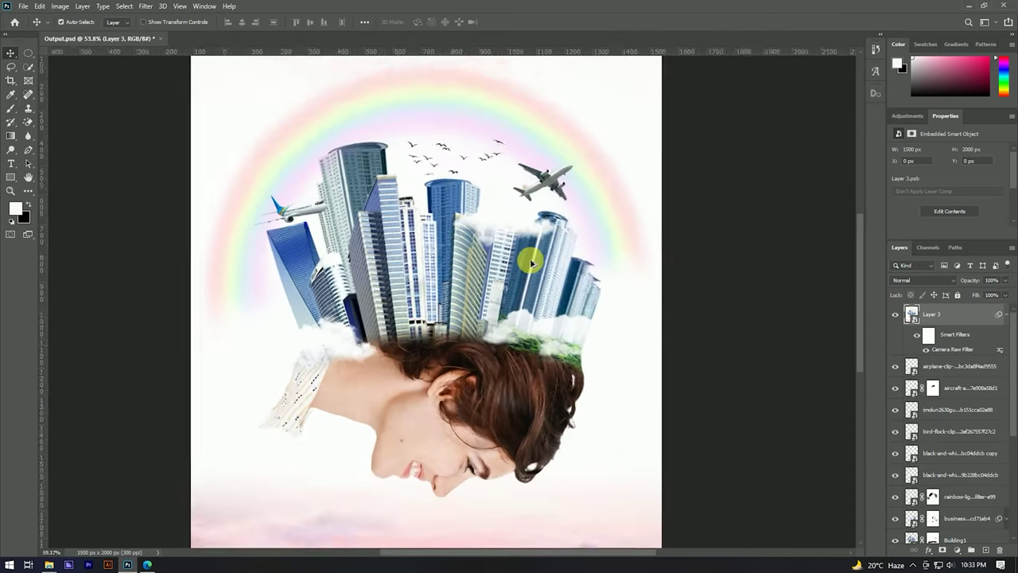
{"action": "scroll", "coordinate": [532, 262], "scroll_direction": "up", "scroll_amount": 1}
{"action": "scroll", "coordinate": [557, 228], "scroll_direction": "down", "scroll_amount": 3}
{"action": "scroll", "coordinate": [557, 227], "scroll_direction": "down", "scroll_amount": 1}
{"action": "scroll", "coordinate": [422, 272], "scroll_direction": "up", "scroll_amount": 1}
{"action": "scroll", "coordinate": [430, 267], "scroll_direction": "up", "scroll_amount": 1}
{"action": "scroll", "coordinate": [482, 245], "scroll_direction": "down", "scroll_amount": 1}
{"action": "scroll", "coordinate": [479, 253], "scroll_direction": "up", "scroll_amount": 1}
{"action": "scroll", "coordinate": [479, 250], "scroll_direction": "down", "scroll_amount": 1}
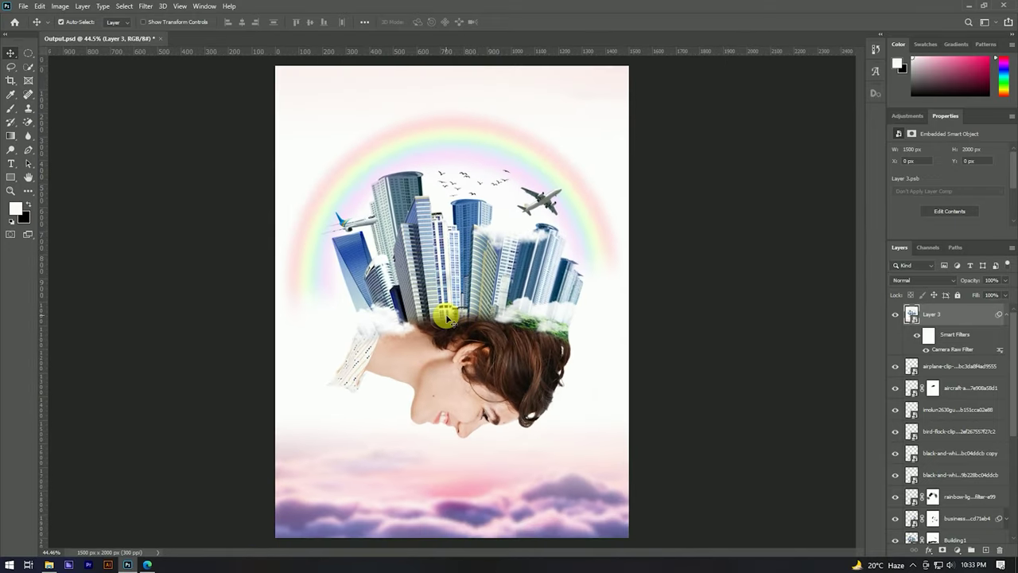
{"action": "scroll", "coordinate": [452, 312], "scroll_direction": "down", "scroll_amount": 1}
{"action": "scroll", "coordinate": [460, 299], "scroll_direction": "down", "scroll_amount": 1}
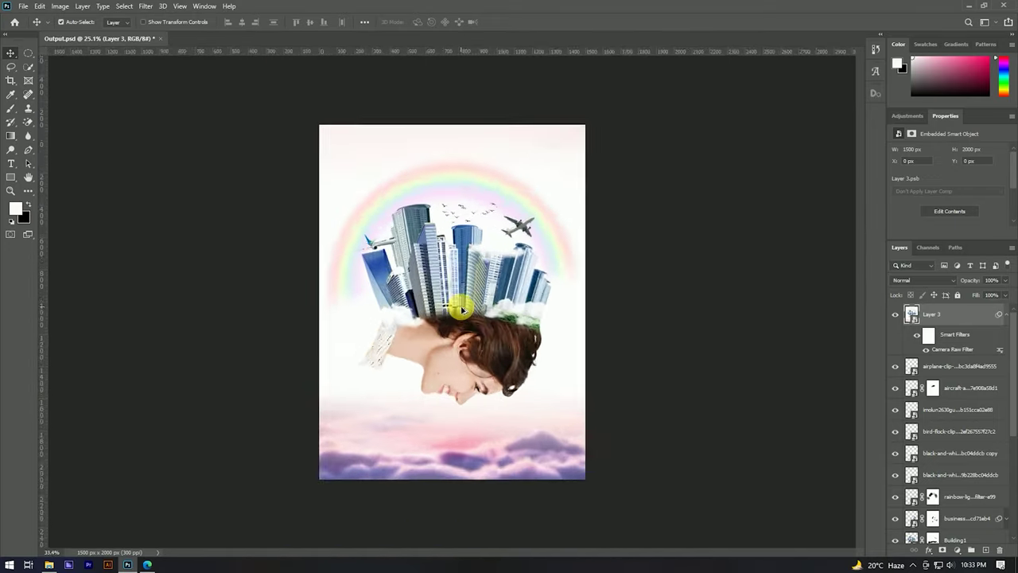
{"action": "scroll", "coordinate": [458, 303], "scroll_direction": "up", "scroll_amount": 2}
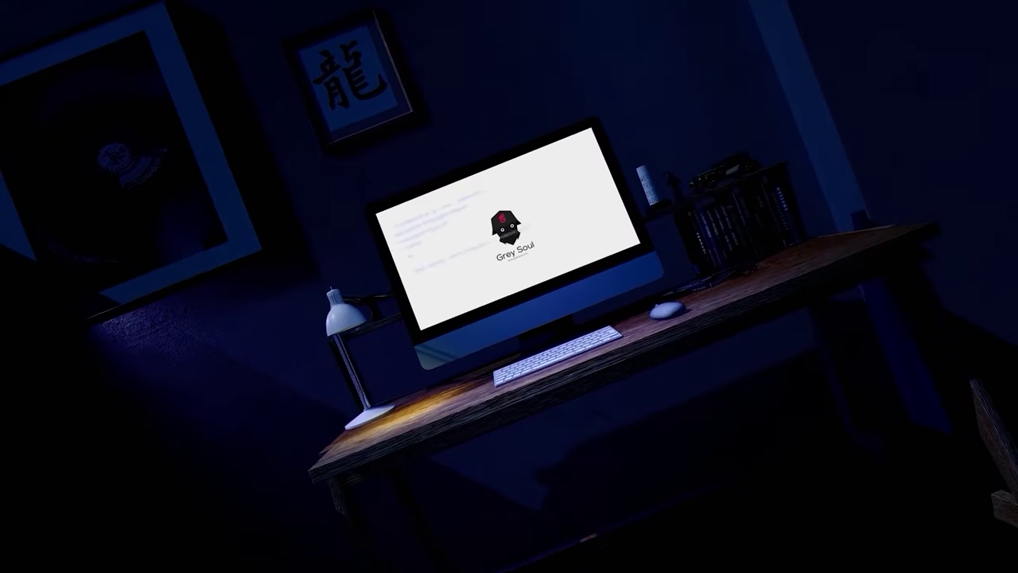